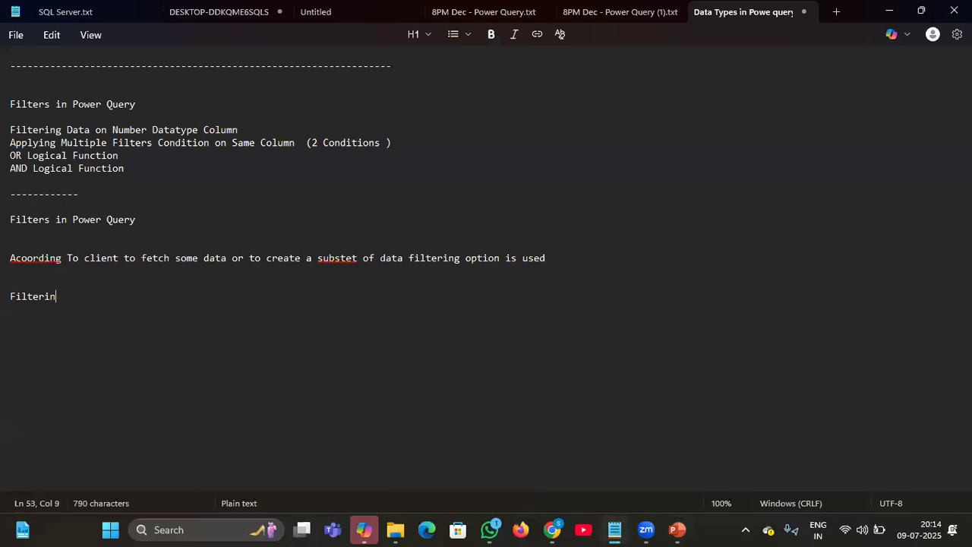
- Complete the line to read "Filtering of data we have 2 options one is in Power query second is in Power pivot or in Visualisation tool"
{"action": "type", "text": "data"}
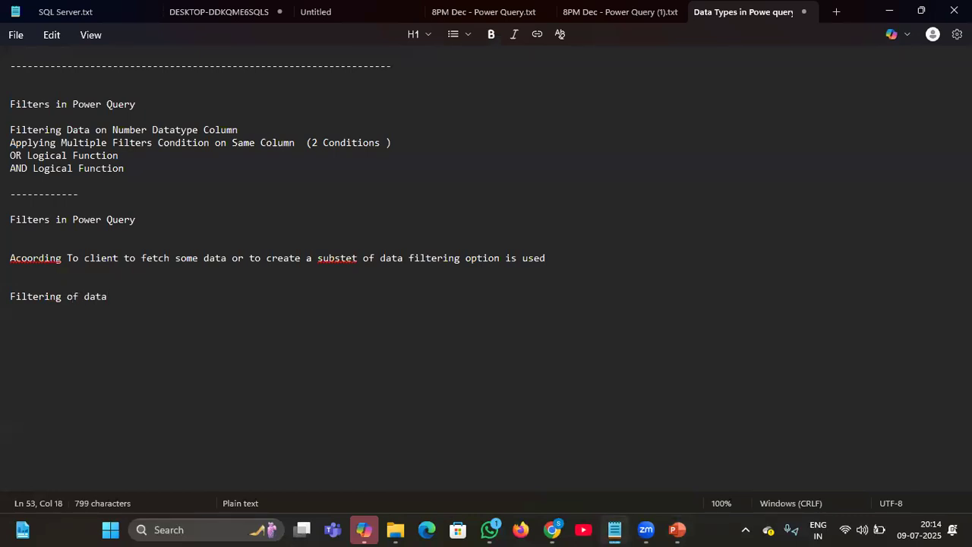
{"action": "type", "text": " we have 2 options one is "}
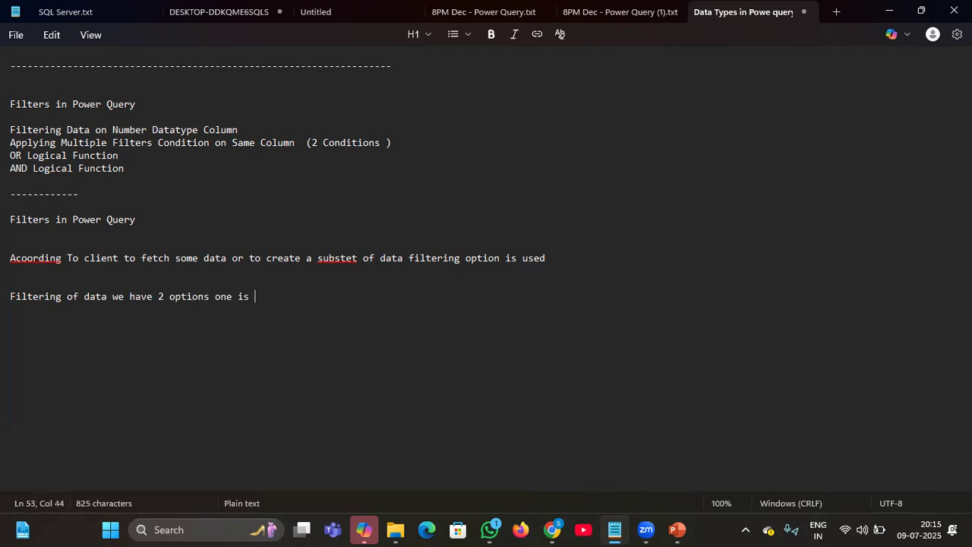
{"action": "type", "text": "in Power query "}
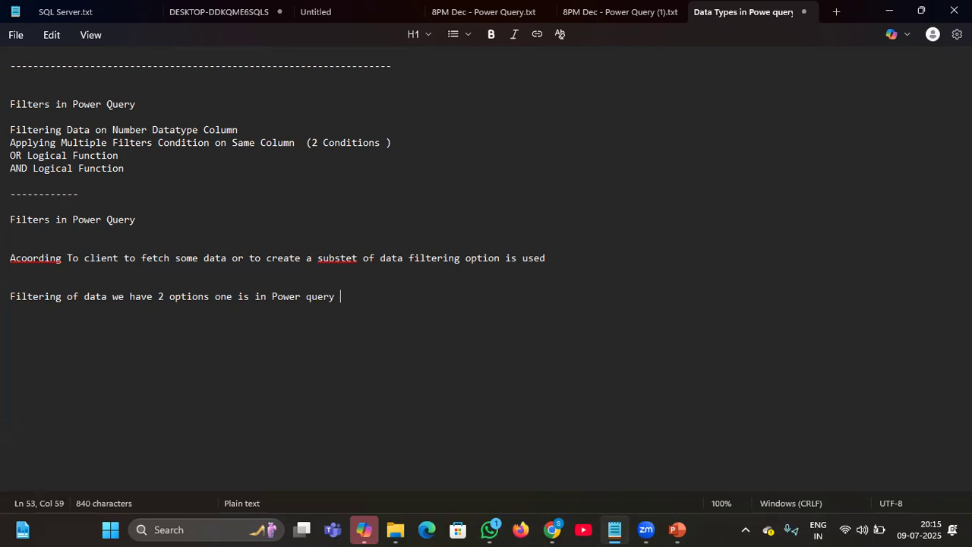
{"action": "type", "text": "second is in "}
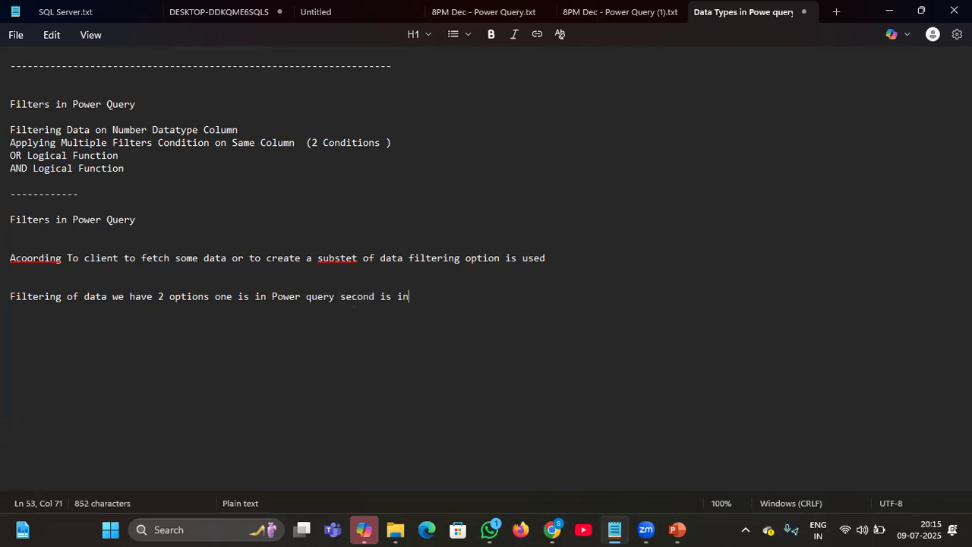
{"action": "type", "text": "Power "}
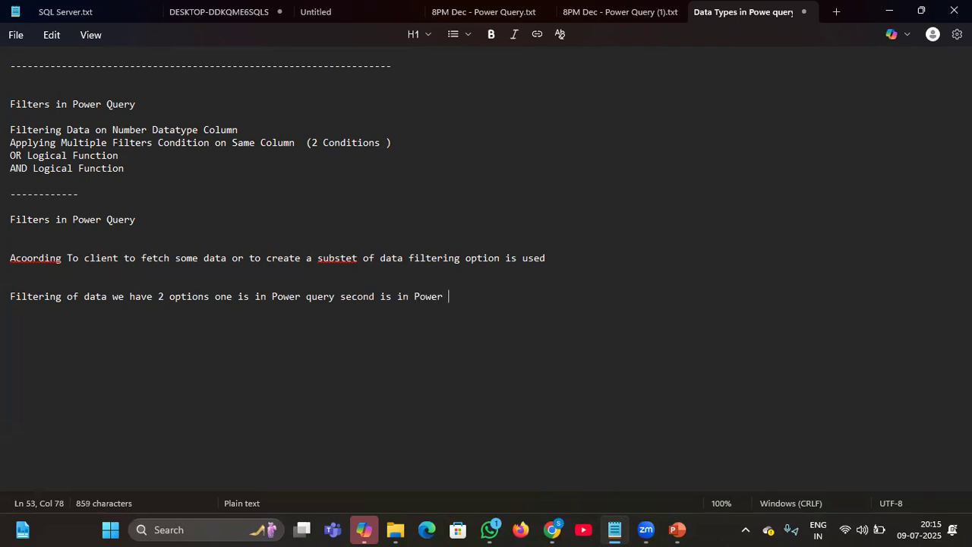
{"action": "type", "text": "piv"}
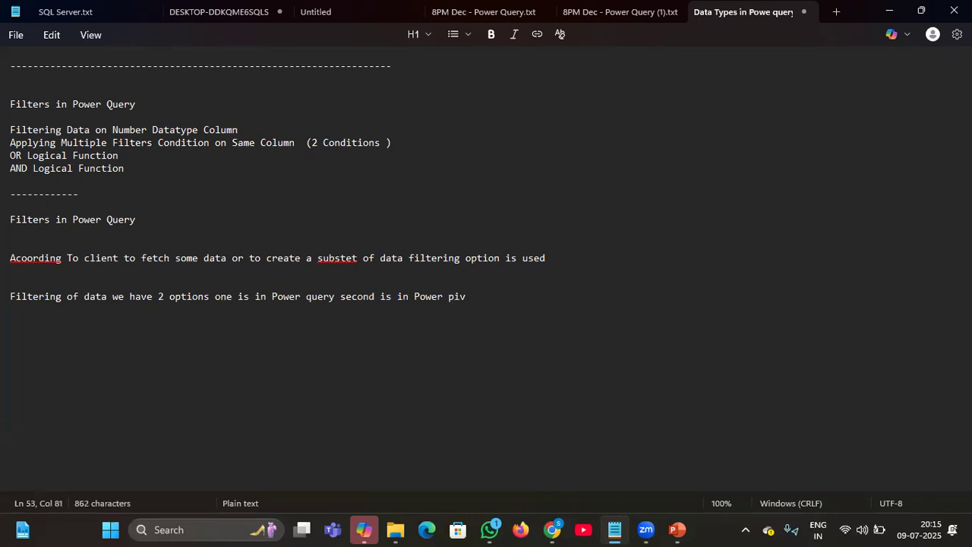
{"action": "type", "text": "ot ot=r"}
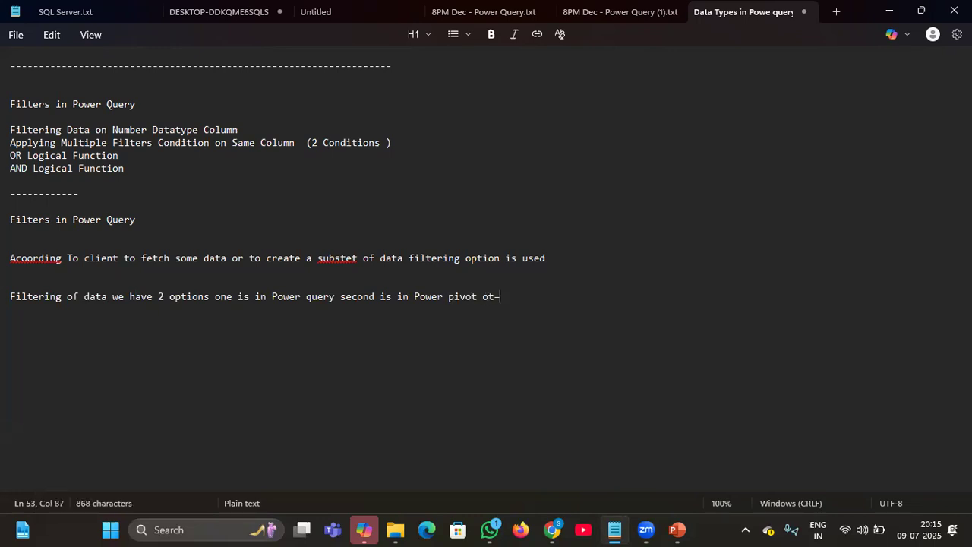
{"action": "key", "text": "BackSpace"}
{"action": "key", "text": "BackSpace"}
{"action": "key", "text": "BackSpace"}
{"action": "type", "text": "r in p"}
{"action": "key", "text": "BackSpace"}
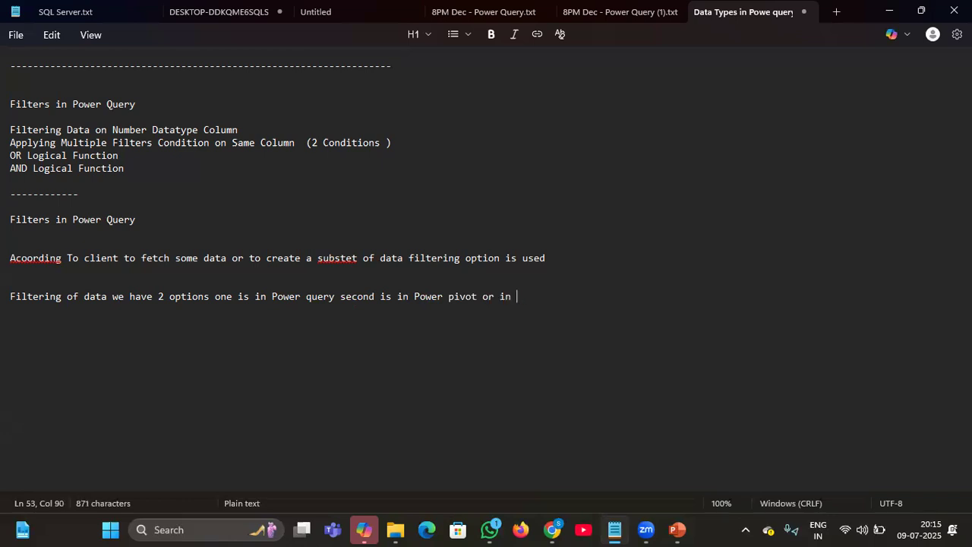
{"action": "type", "text": "Visualisa"}
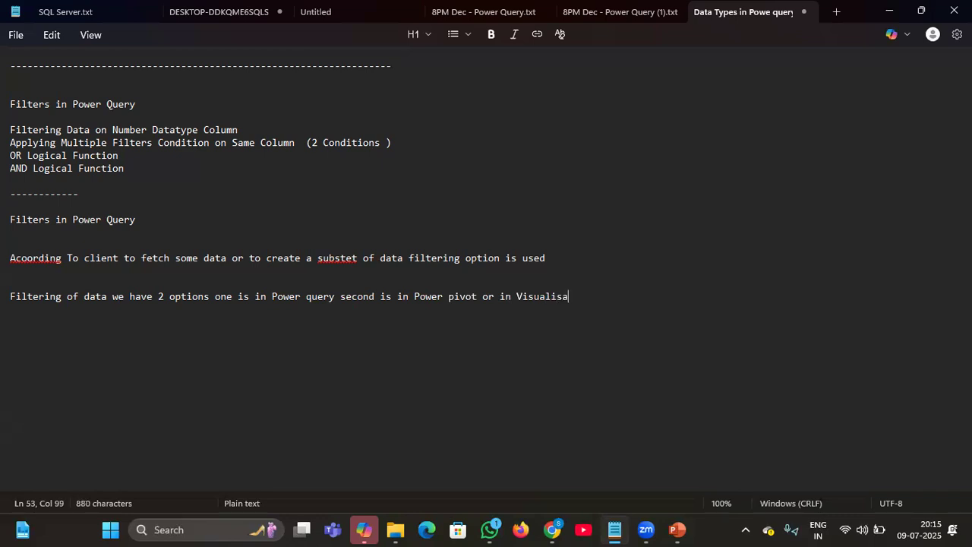
{"action": "type", "text": "tion tool"}
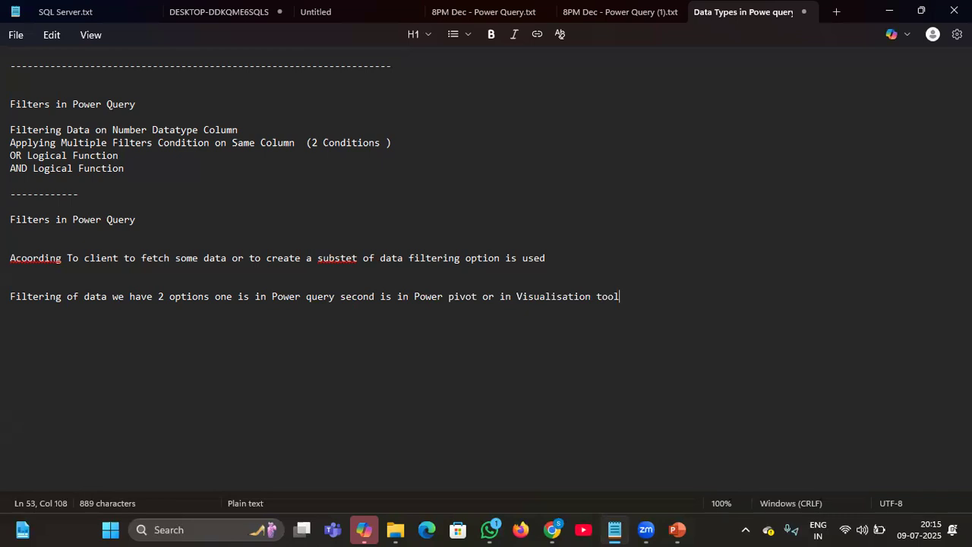
{"action": "left_click", "coordinate": [271, 296]}
{"action": "left_click_drag", "start_coordinate": [271, 296], "coordinate": [347, 296]}
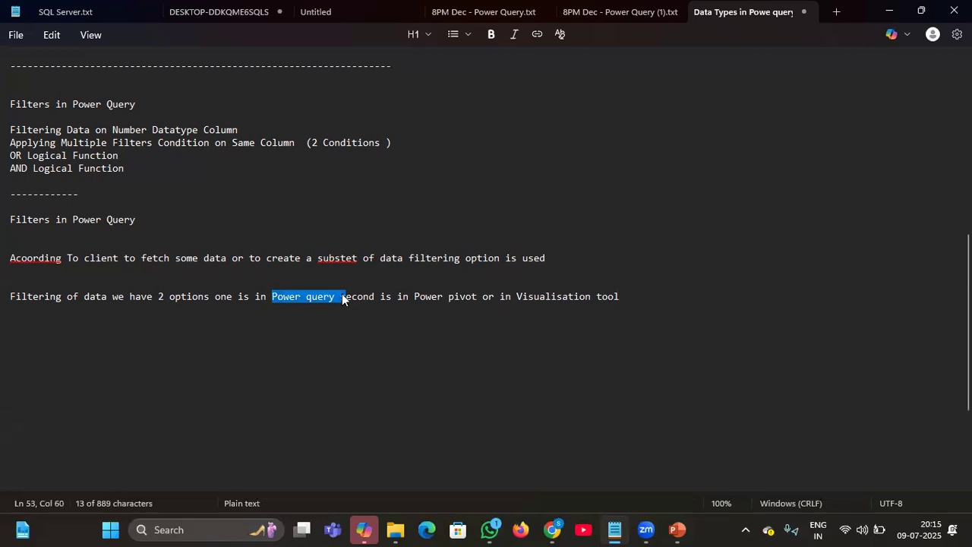
{"action": "left_click_drag", "start_coordinate": [414, 296], "coordinate": [480, 296]}
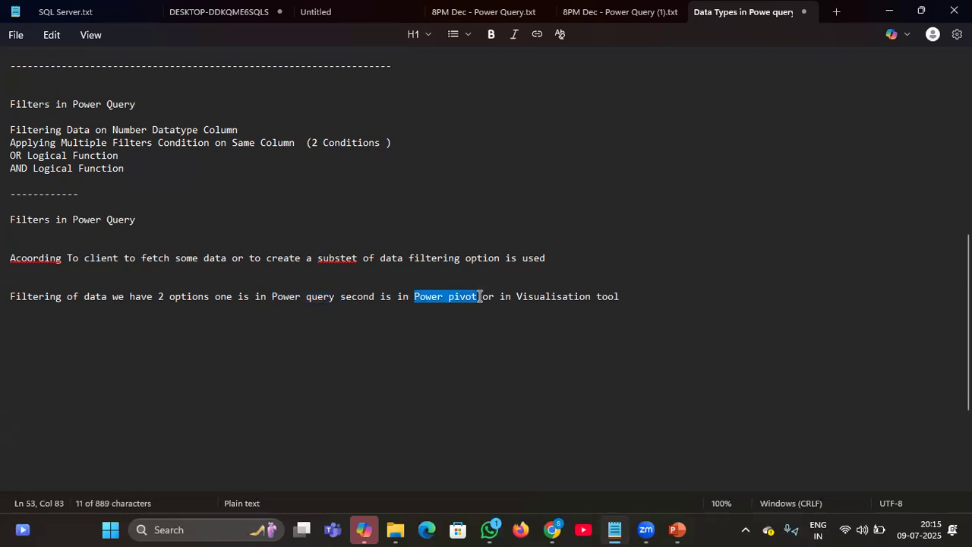
{"action": "left_click", "coordinate": [93, 315]}
{"action": "type", "text": "A"}
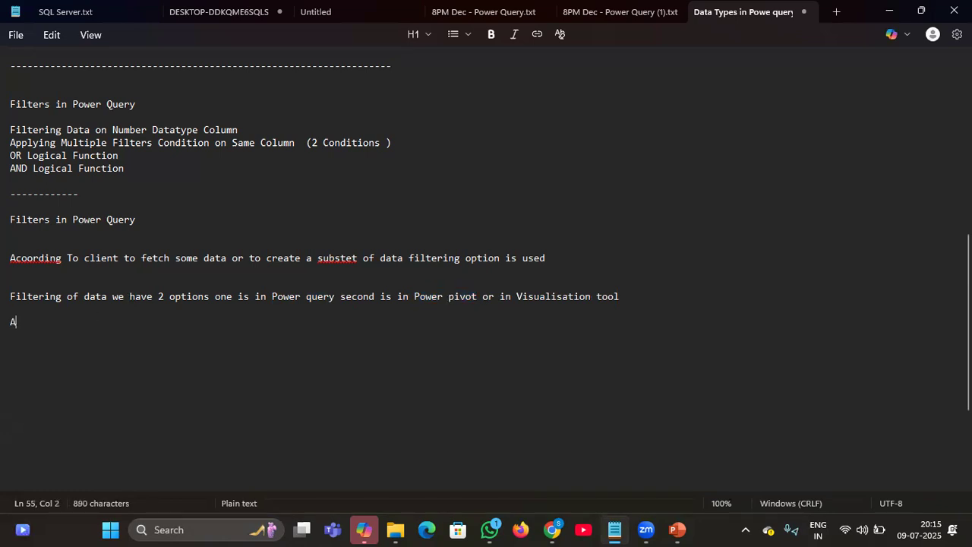
{"action": "type", "text": "nda"}
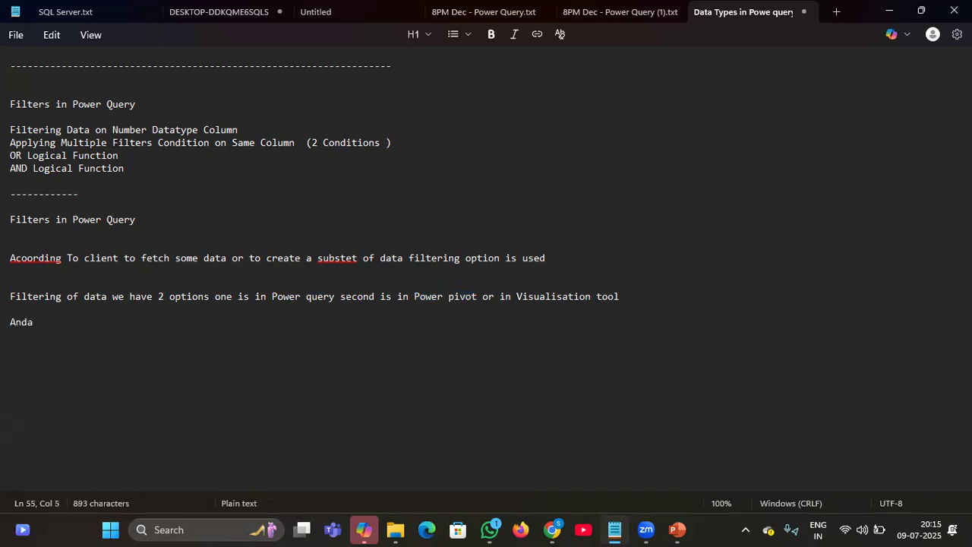
{"action": "key", "text": "BackSpace"}
{"action": "key", "text": "BackSpace"}
{"action": "key", "text": "BackSpace"}
{"action": "key", "text": "BackSpace"}
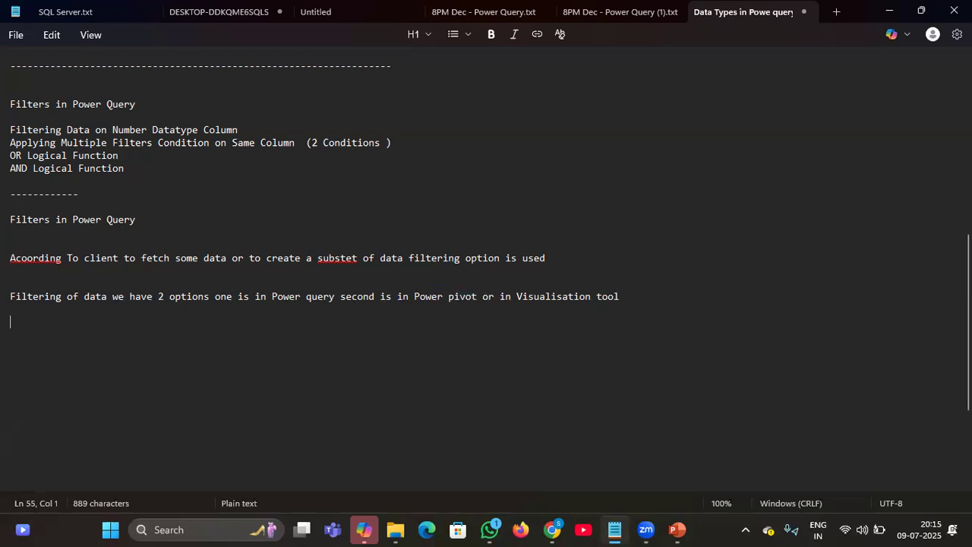
- Copy "Power query" from the sentence about the 2 filtering options and paste it as a heading below that sentence
{"action": "left_click", "coordinate": [272, 296]}
{"action": "left_click_drag", "start_coordinate": [316, 296], "coordinate": [337, 296]}
{"action": "key", "text": "ctrl+c"}
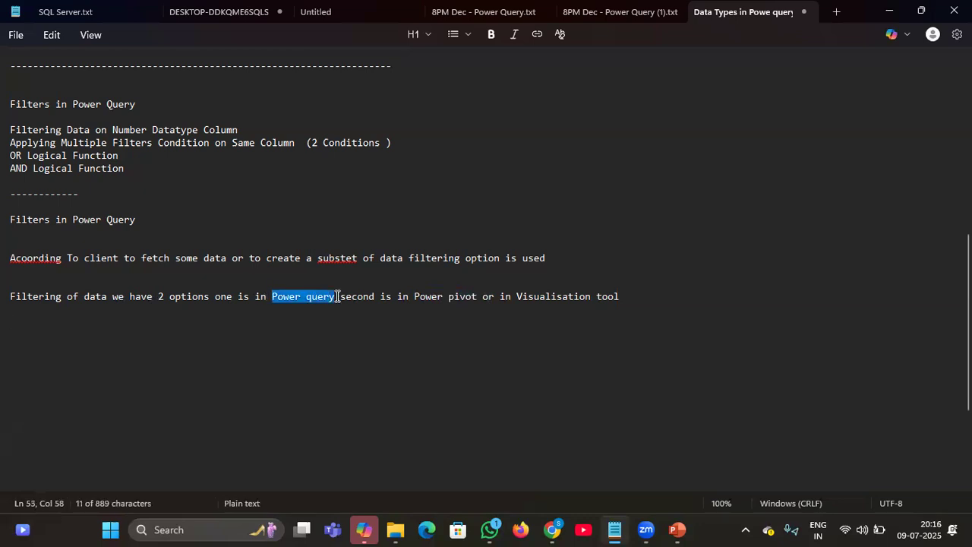
{"action": "left_click", "coordinate": [126, 333]}
{"action": "key", "text": "ctrl+v"}
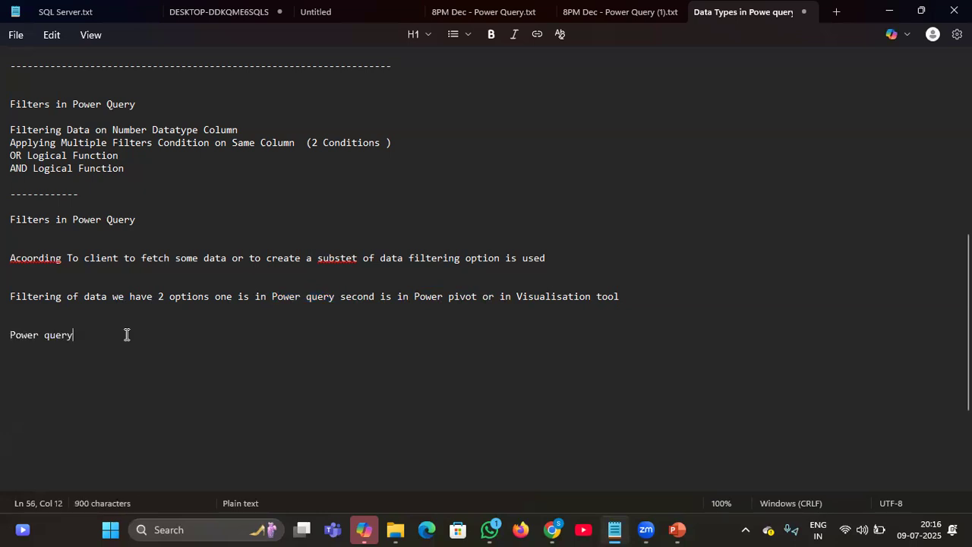
- Add the subheading "advantages ----" beneath the new "Power query" heading, with one blank line between them
{"action": "key", "text": "Return"}
{"action": "key", "text": "Return"}
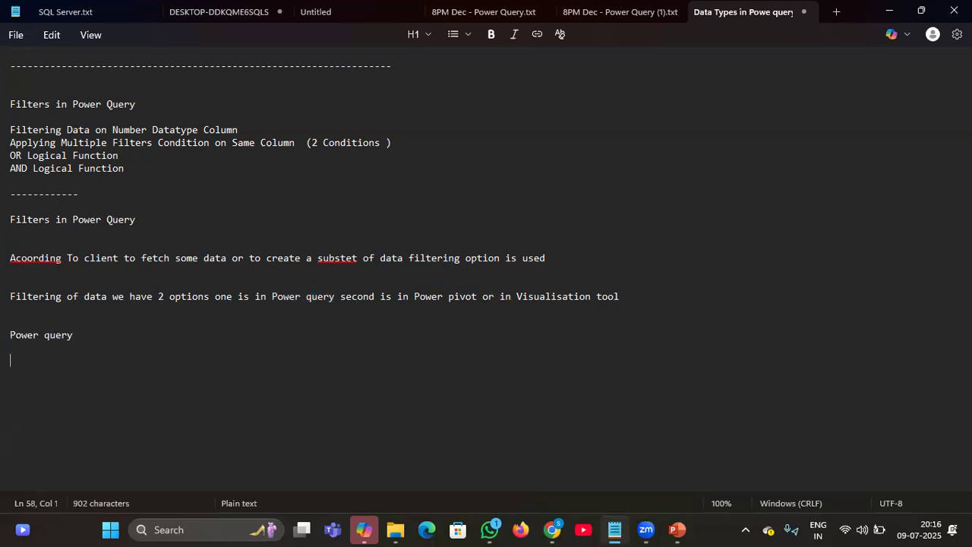
{"action": "type", "text": "advantages "}
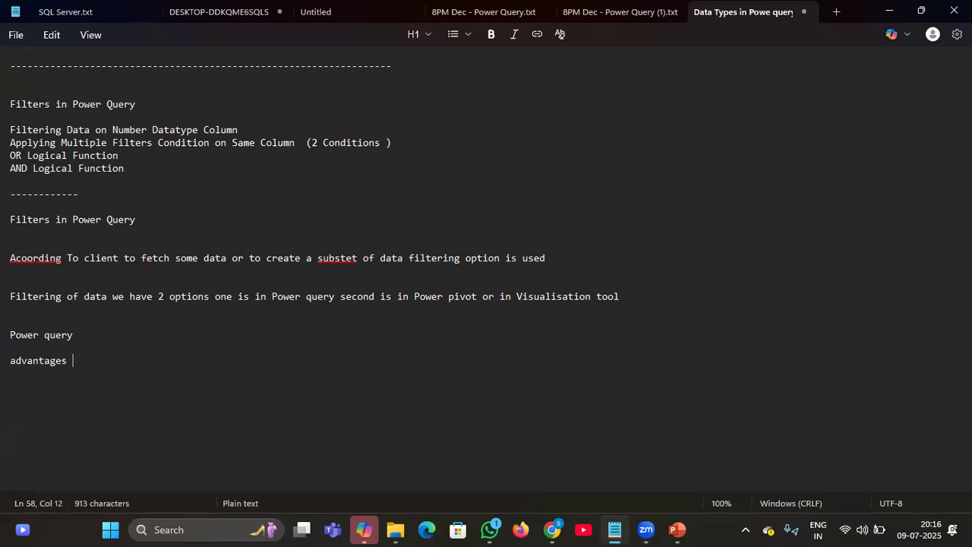
{"action": "type", "text": "----"}
{"action": "key", "text": "Return"}
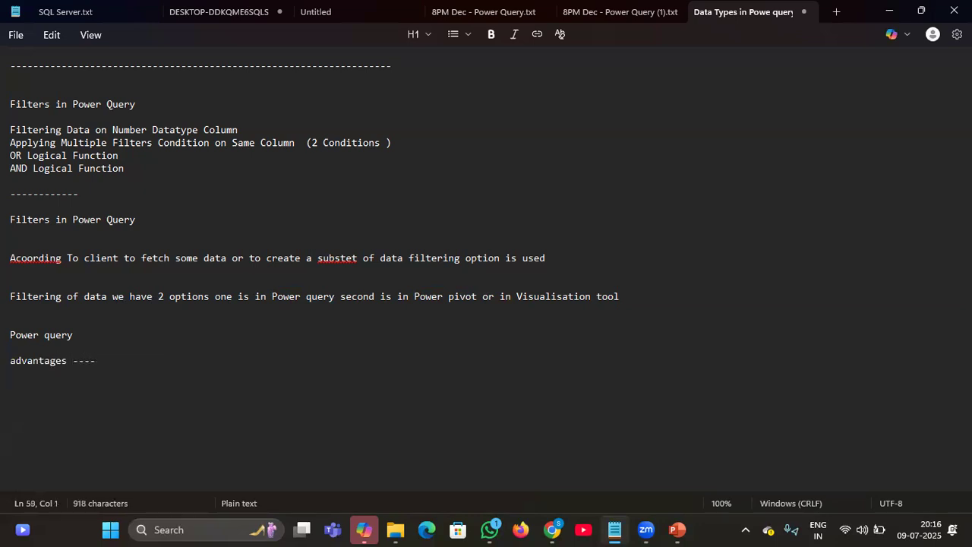
{"action": "type", "text": "- The etl T"}
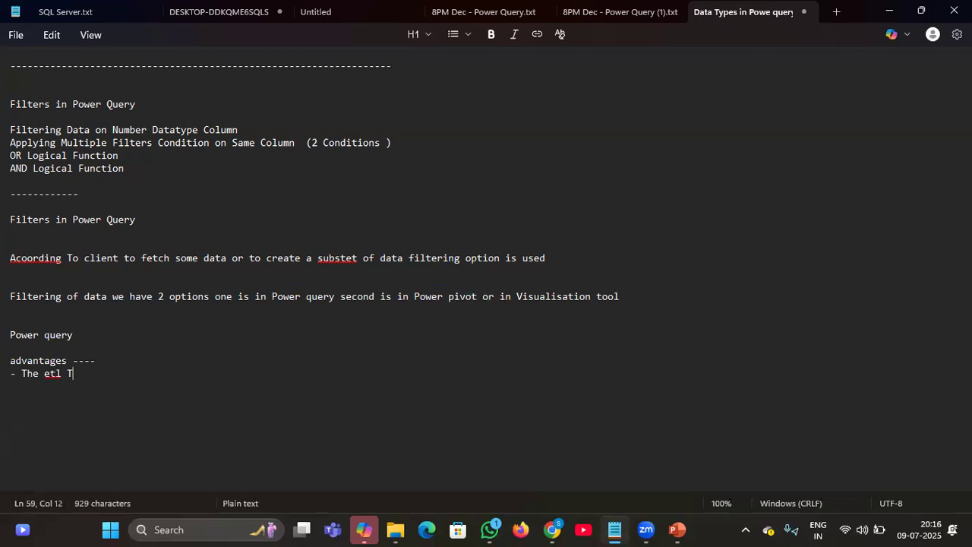
{"action": "type", "text": "oll"}
{"action": "key", "text": "BackSpace"}
{"action": "key", "text": "BackSpace"}
{"action": "key", "text": "BackSpace"}
{"action": "key", "text": "BackSpace"}
{"action": "key", "text": "BackSpace"}
{"action": "key", "text": "BackSpace"}
{"action": "key", "text": "BackSpace"}
{"action": "key", "text": "BackSpace"}
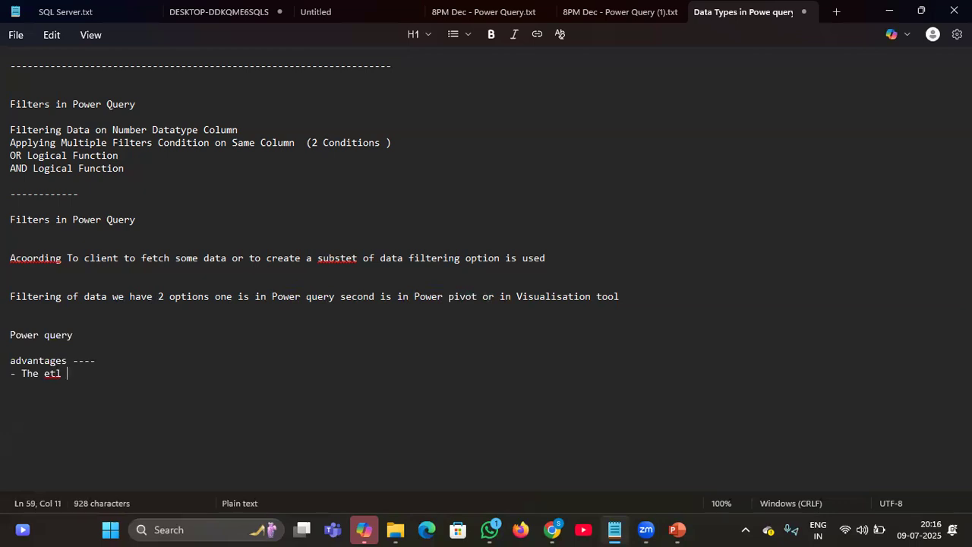
{"action": "key", "text": "BackSpace"}
{"action": "key", "text": "BackSpace"}
{"action": "key", "text": "BackSpace"}
{"action": "key", "text": "BackSpace"}
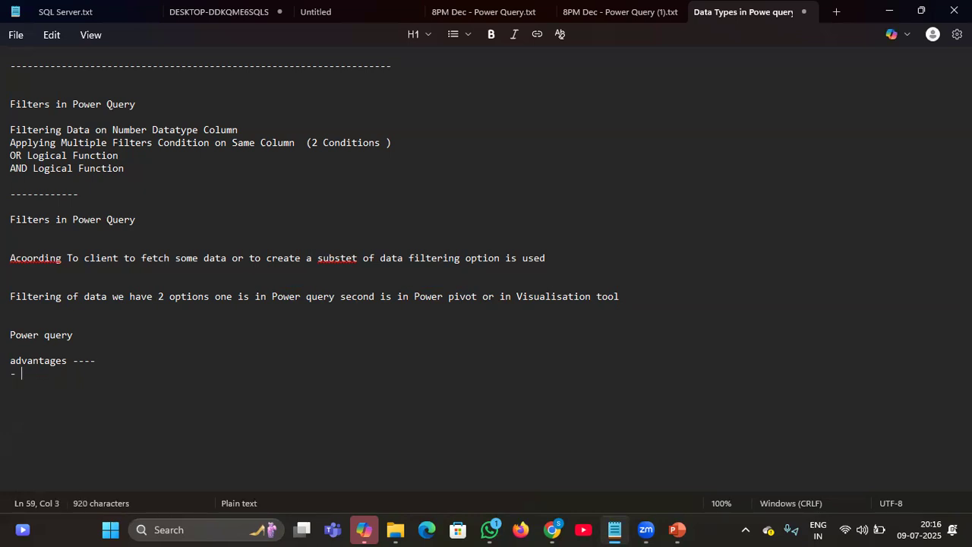
- Write the first point under the advantages subheading as "- It saves memory/Storage in pover Pivot/OLAP"
{"action": "type", "text": "It saves "}
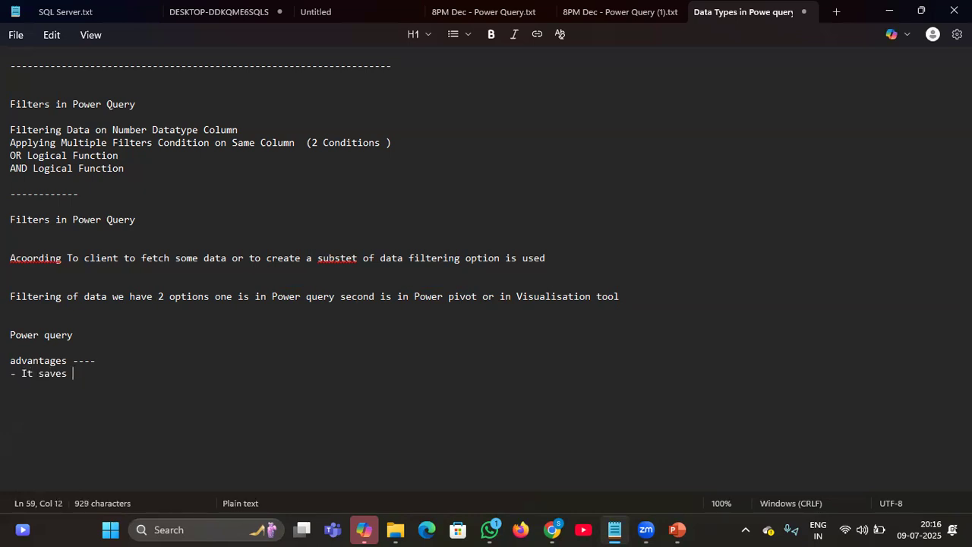
{"action": "type", "text": "memory"}
{"action": "key", "text": "Return"}
{"action": "key", "text": "BackSpace"}
{"action": "type", "text": "/Stot"}
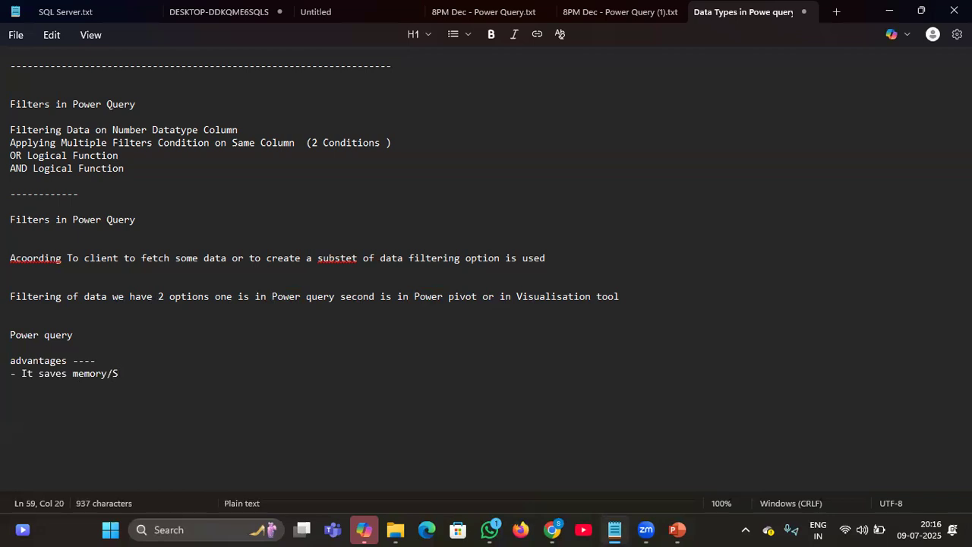
{"action": "key", "text": "BackSpace"}
{"action": "key", "text": "BackSpace"}
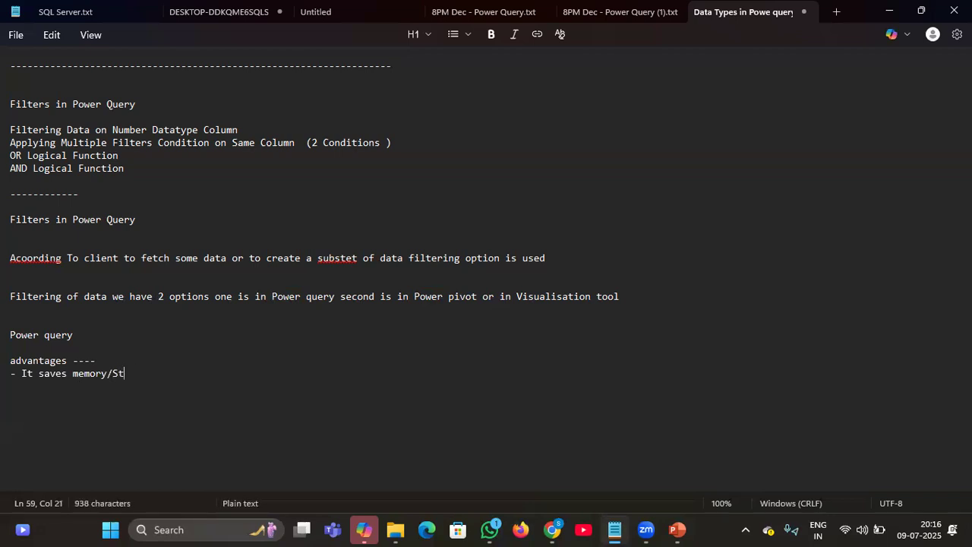
{"action": "type", "text": "orage in po"}
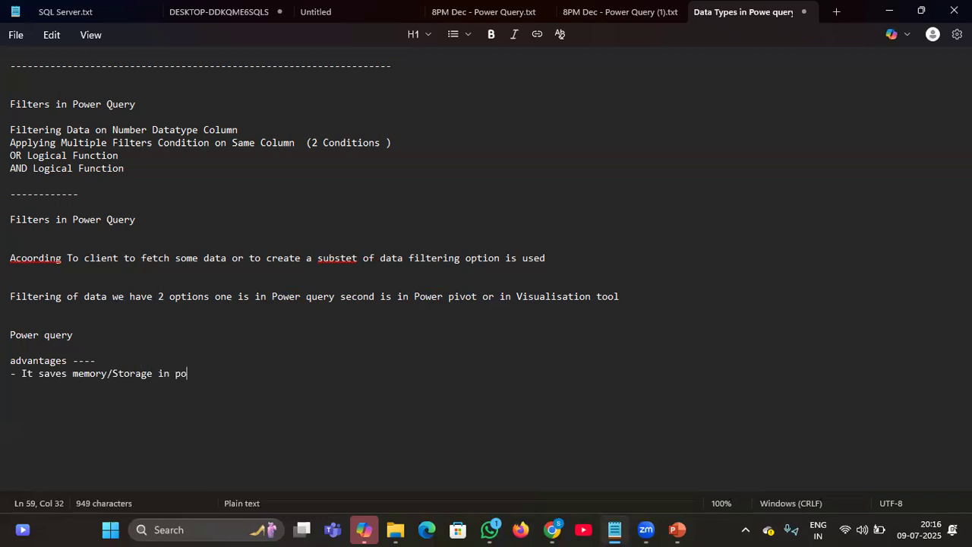
{"action": "type", "text": "ver Pivot/Ol"}
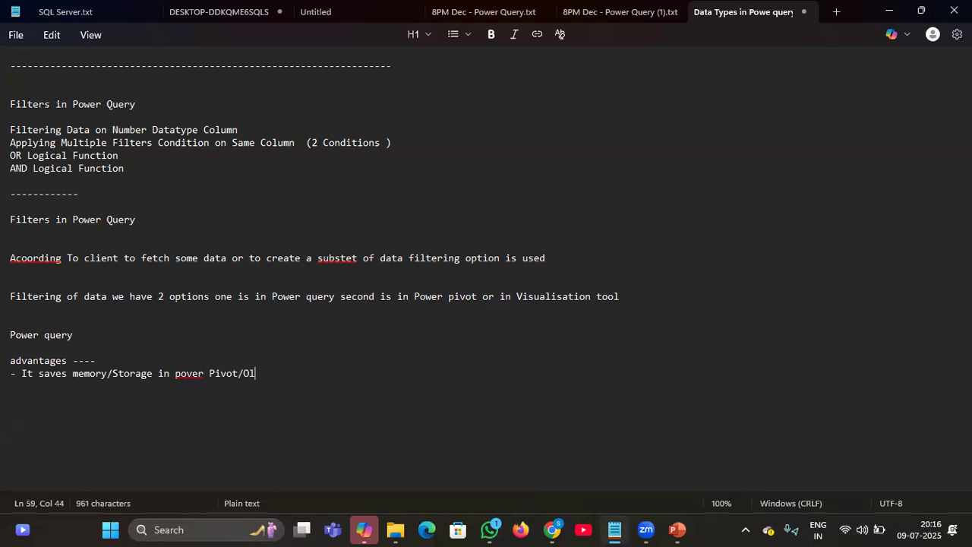
{"action": "key", "text": "BackSpace"}
{"action": "type", "text": "L"}
{"action": "key", "text": "BackSpace"}
{"action": "type", "text": "LAP"}
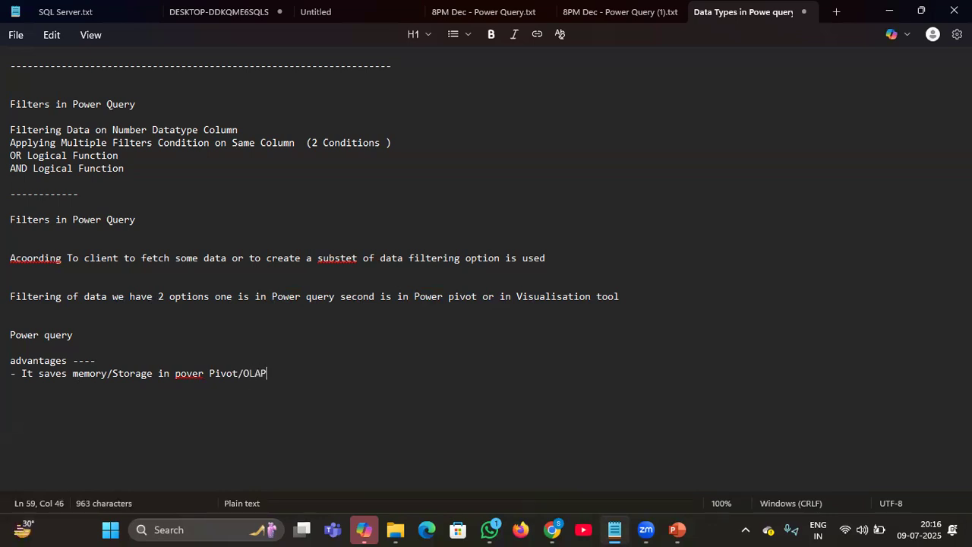
- Add a second advantage on a new line reading "- It Will increase the Speed of the data refresh"
{"action": "key", "text": "Return"}
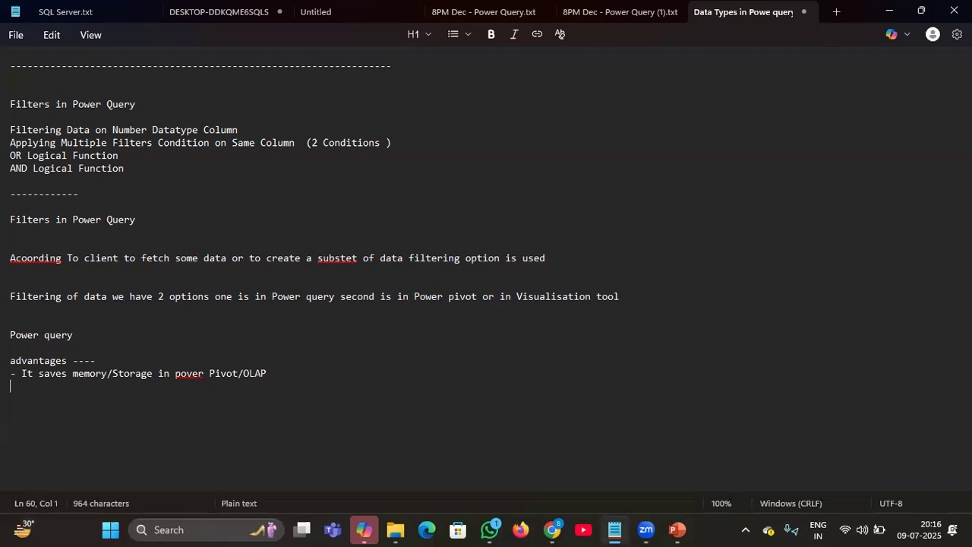
{"action": "type", "text": "- It Will in"}
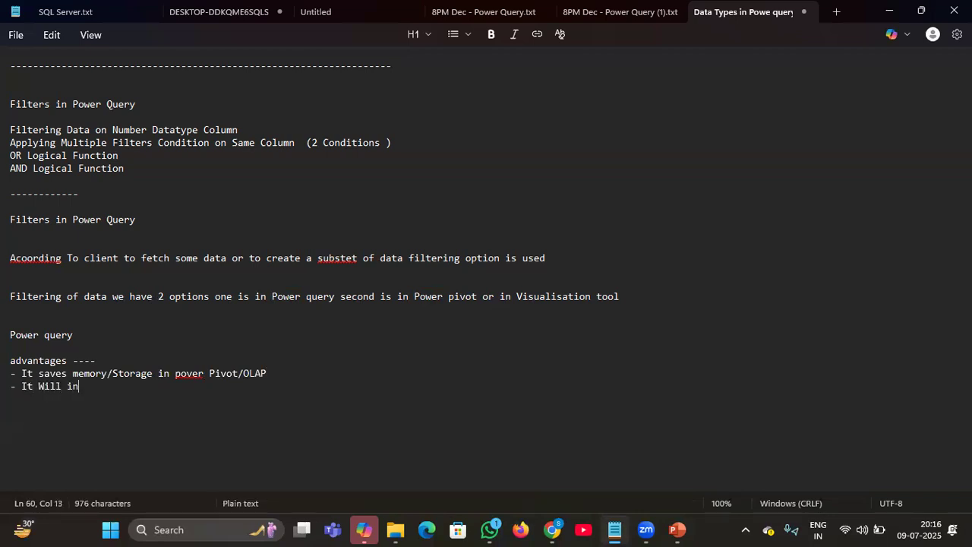
{"action": "type", "text": "crease the Speed "}
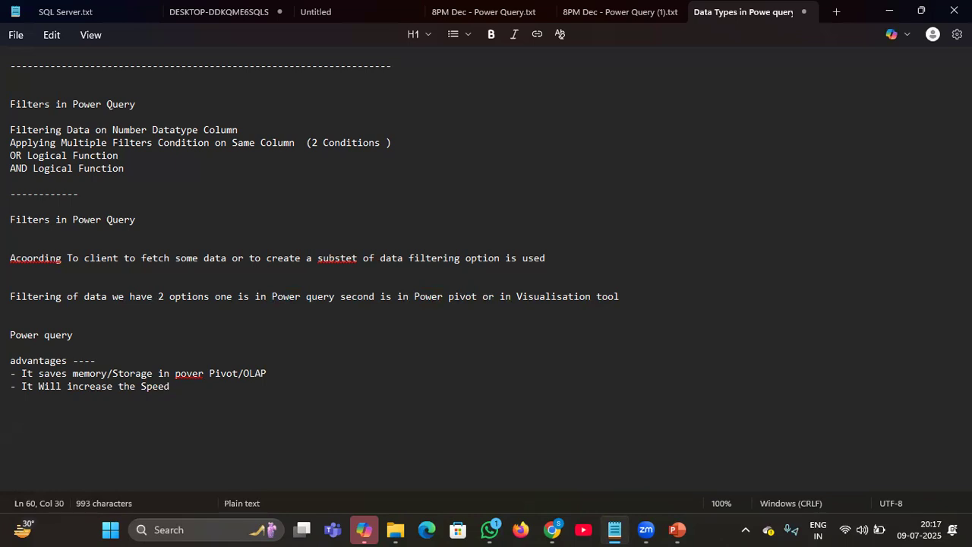
{"action": "type", "text": "o"}
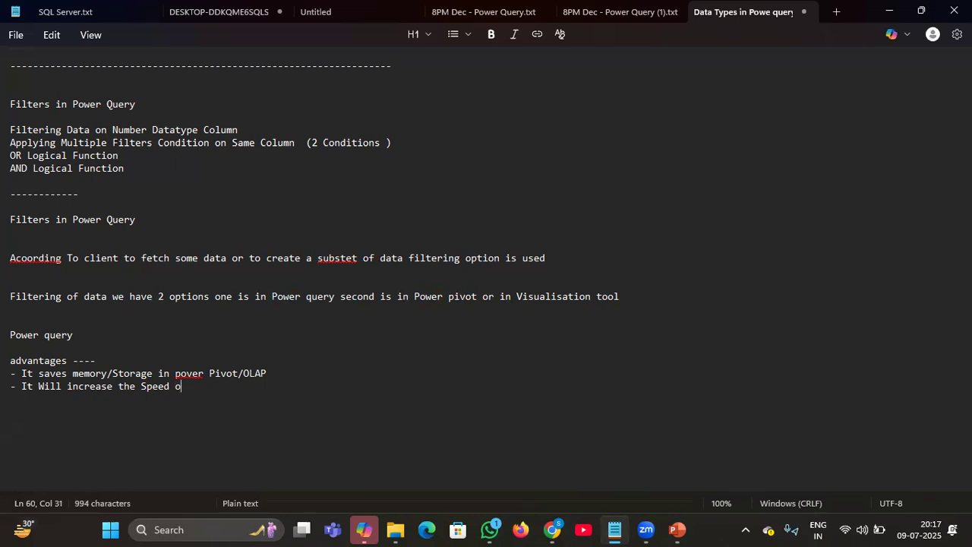
{"action": "type", "text": "f the "}
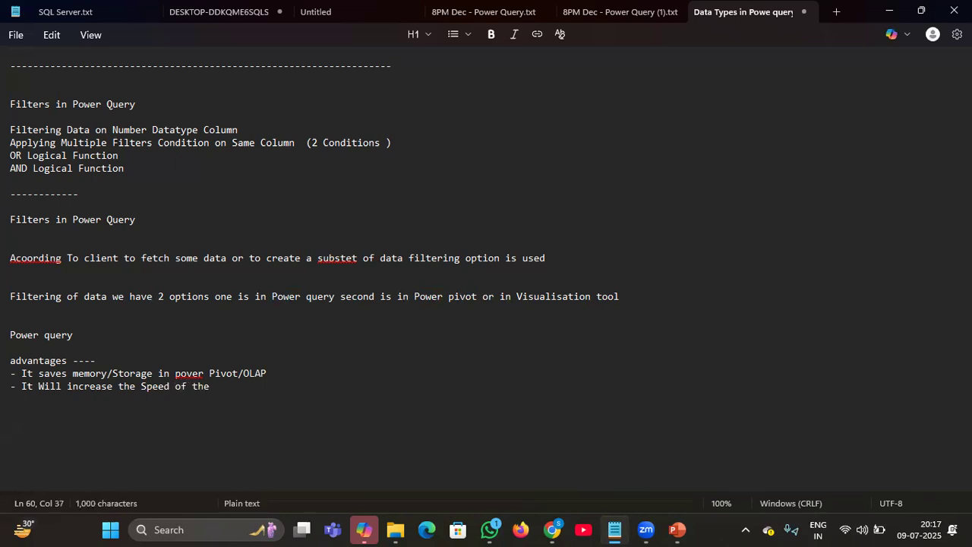
{"action": "type", "text": "data refresh"}
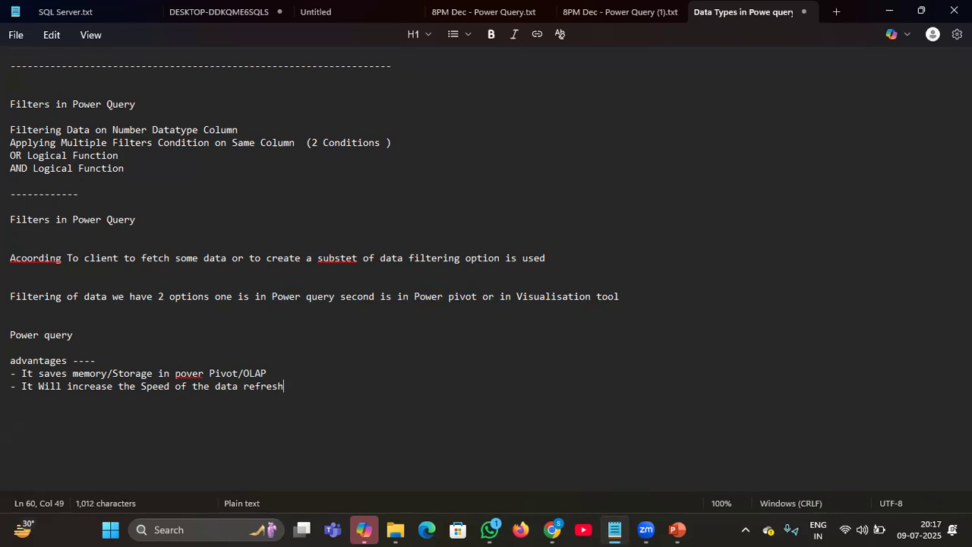
- Extend the second advantage so that it continues "refreshment or Power bi"
{"action": "type", "text": "ment or"}
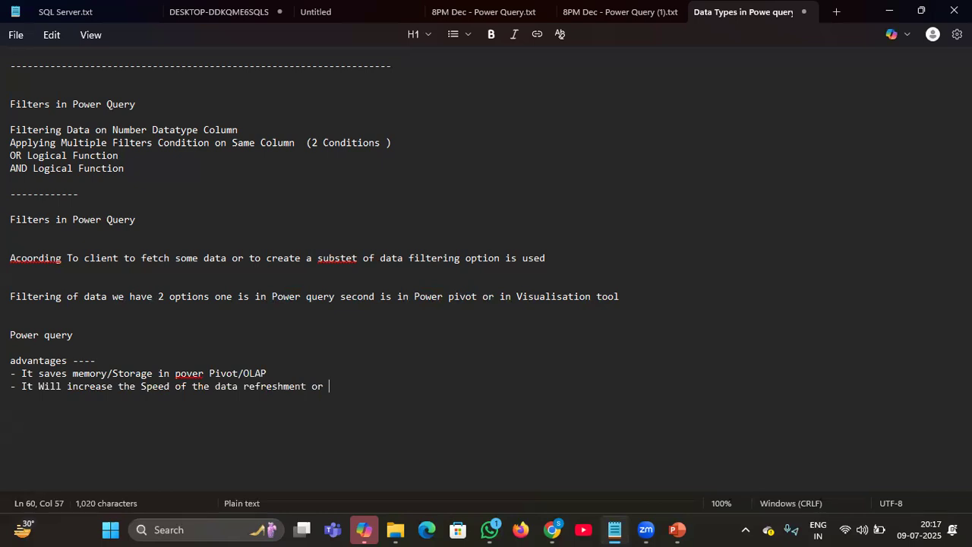
{"action": "type", "text": "Powe"}
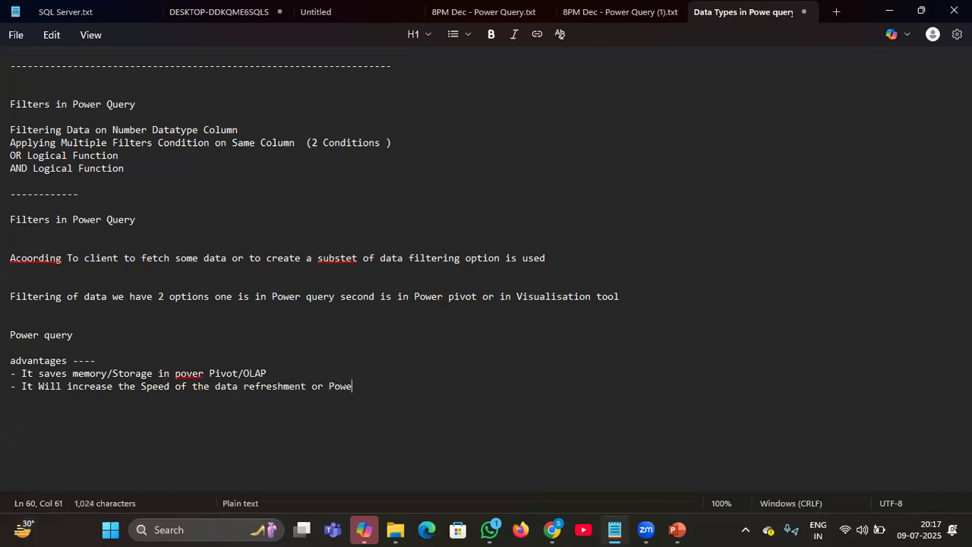
{"action": "type", "text": "r biu ->"}
{"action": "key", "text": "BackSpace"}
{"action": "key", "text": "BackSpace"}
{"action": "key", "text": "BackSpace"}
{"action": "key", "text": "BackSpace"}
{"action": "type", "text": "Reop"}
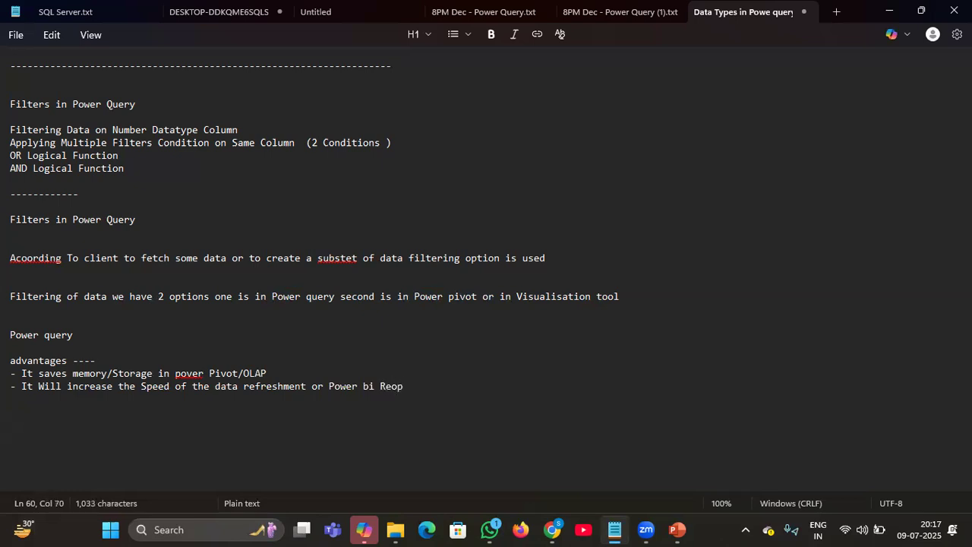
{"action": "type", "text": "tr"}
{"action": "key", "text": "BackSpace"}
{"action": "key", "text": "BackSpace"}
{"action": "key", "text": "BackSpace"}
{"action": "key", "text": "BackSpace"}
{"action": "key", "text": "BackSpace"}
{"action": "key", "text": "BackSpace"}
{"action": "key", "text": "BackSpace"}
- Complete the second advantage with "Visualisation in Power bi desktop" and leave a blank line below it
{"action": "type", "text": "Visu"}
{"action": "key", "text": "BackSpace"}
{"action": "type", "text": "ualisation in "}
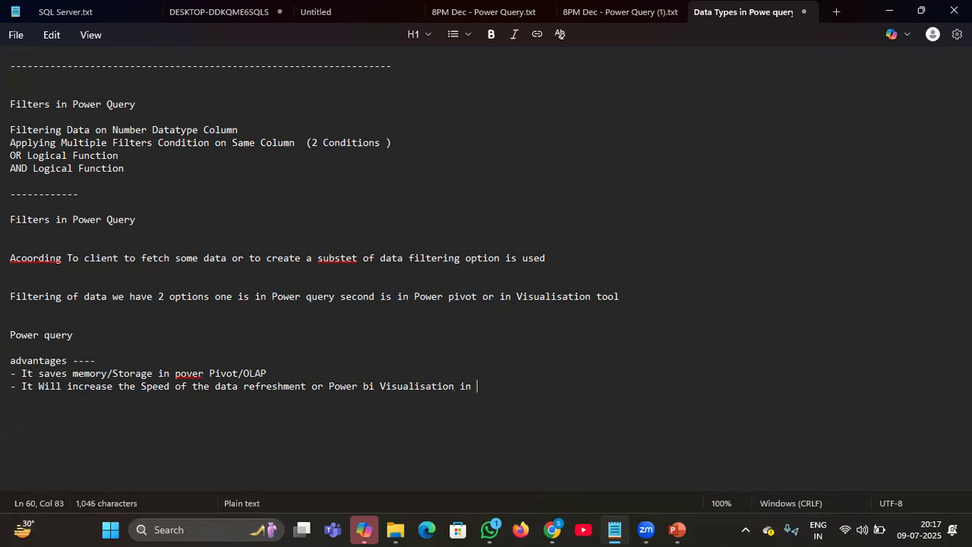
{"action": "type", "text": "Power bi desktop"}
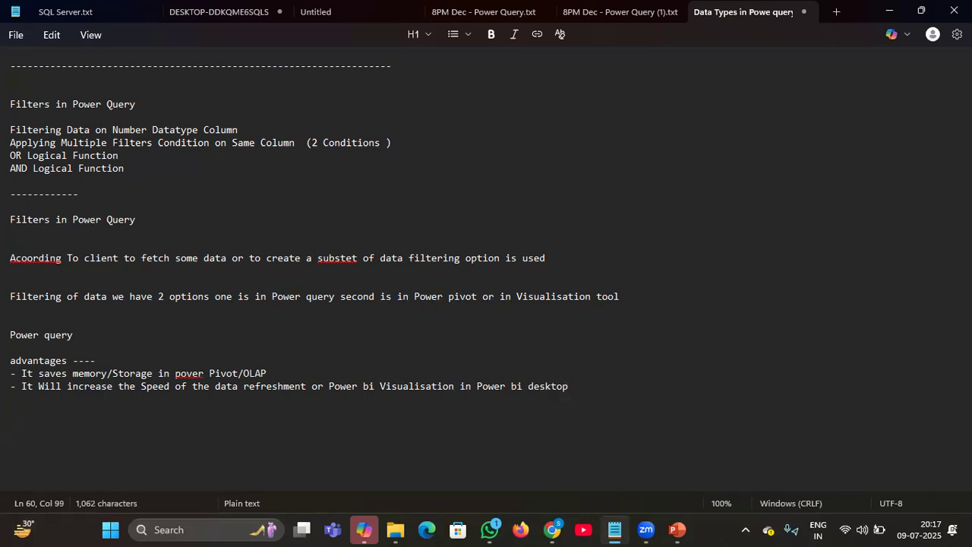
{"action": "key", "text": "Return"}
{"action": "key", "text": "Return"}
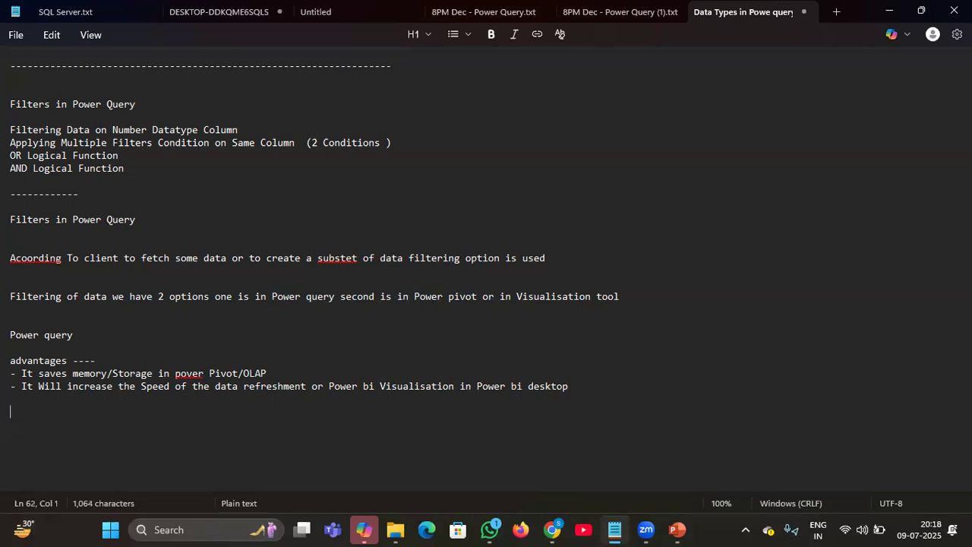
- Launch Power BI Desktop and open the Power Query Editor from a blank report
{"action": "key", "text": "super"}
{"action": "type", "text": "power"}
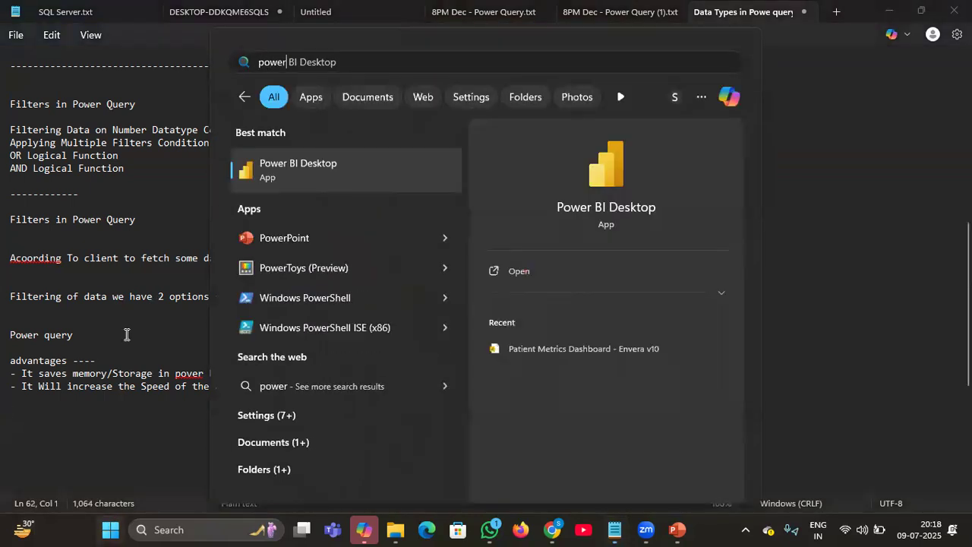
{"action": "key", "text": "Return"}
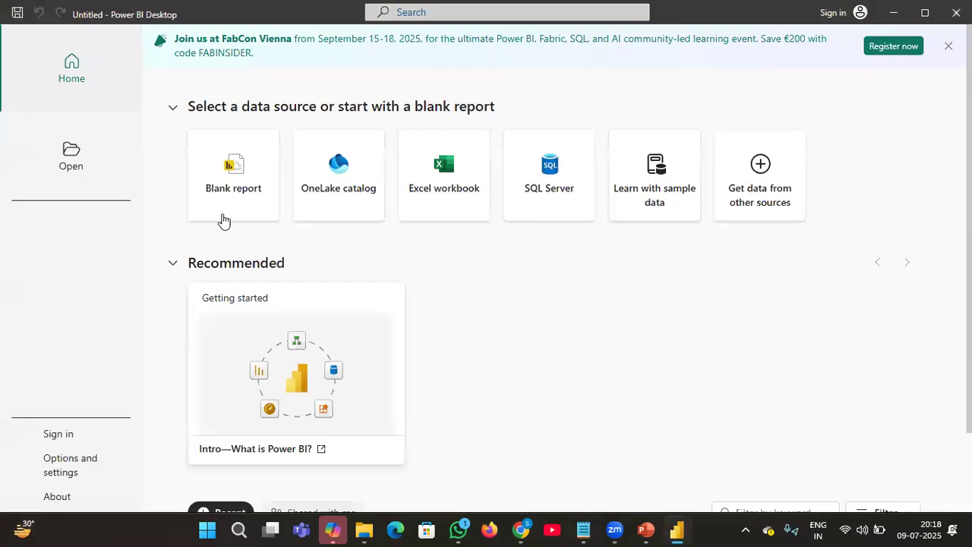
{"action": "left_click", "coordinate": [223, 218]}
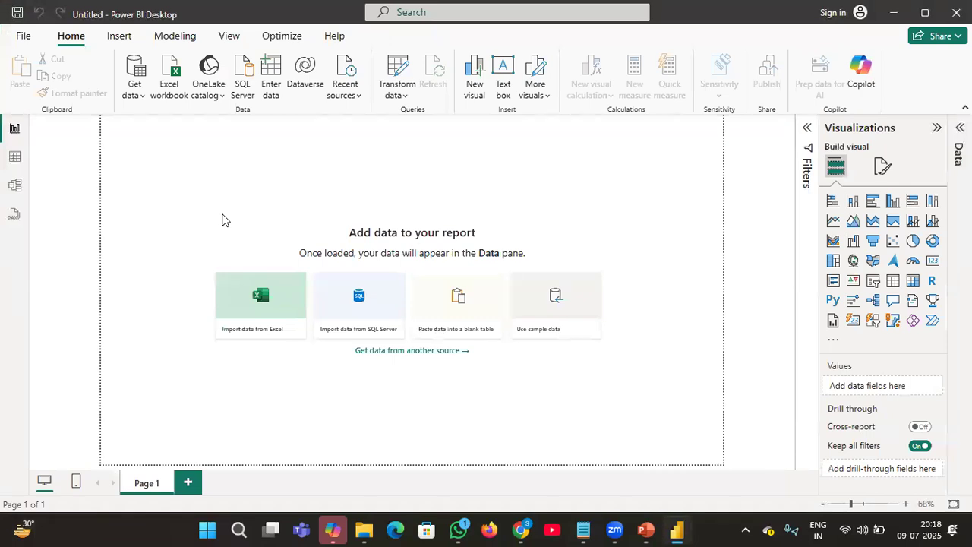
{"action": "left_click", "coordinate": [402, 62]}
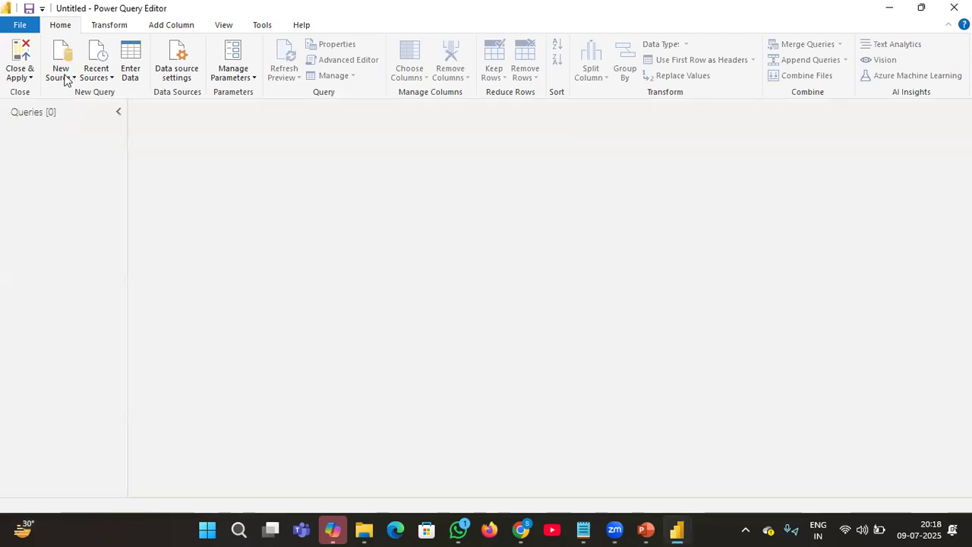
- Import the Orders, People and Returns sheets from the Sample - Superstore Excel workbook in Downloads
{"action": "left_click", "coordinate": [66, 76]}
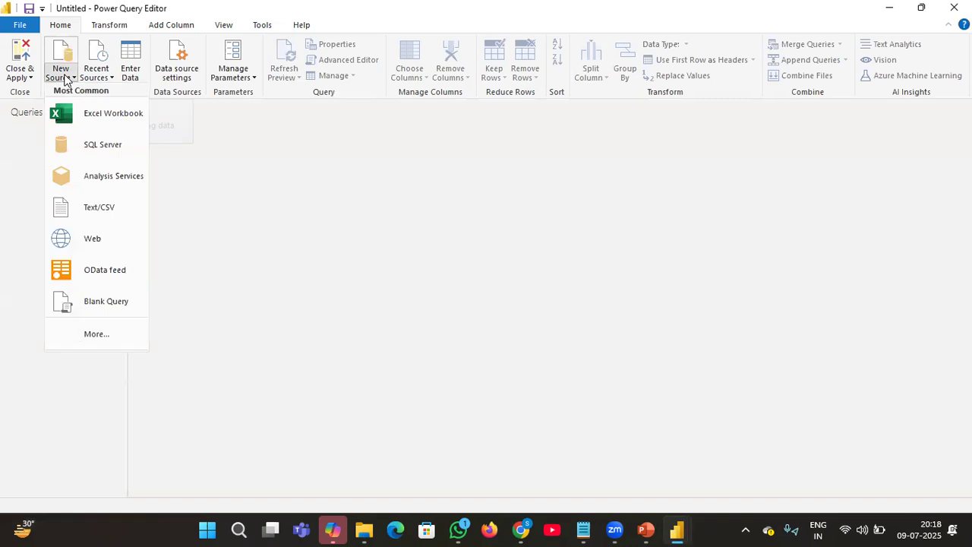
{"action": "left_click", "coordinate": [94, 115]}
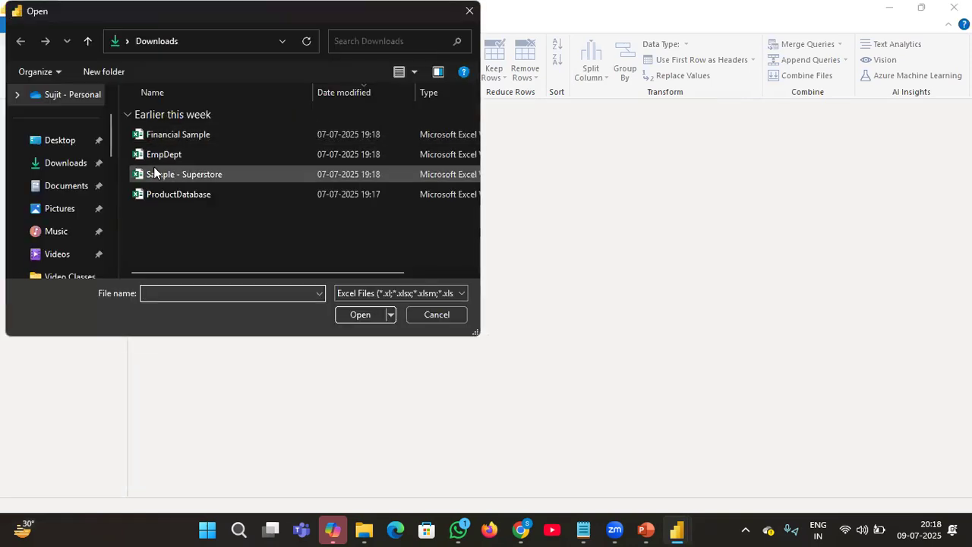
{"action": "double_click", "coordinate": [153, 169]}
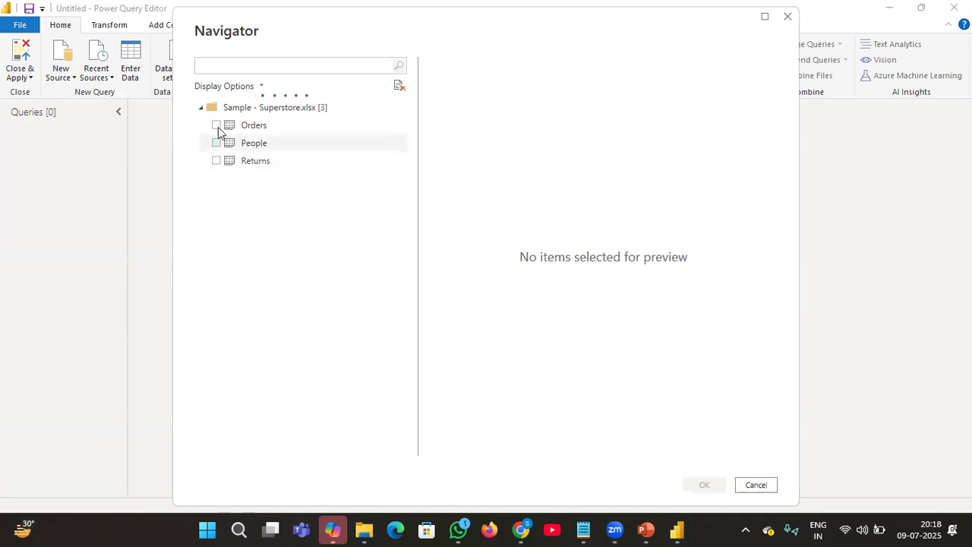
{"action": "left_click", "coordinate": [216, 125]}
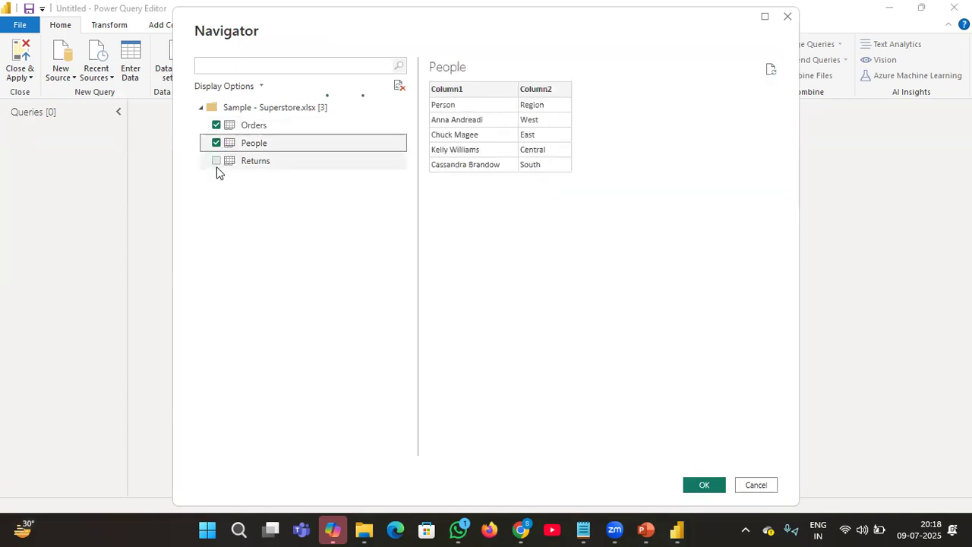
{"action": "left_click", "coordinate": [216, 161]}
{"action": "left_click", "coordinate": [693, 484]}
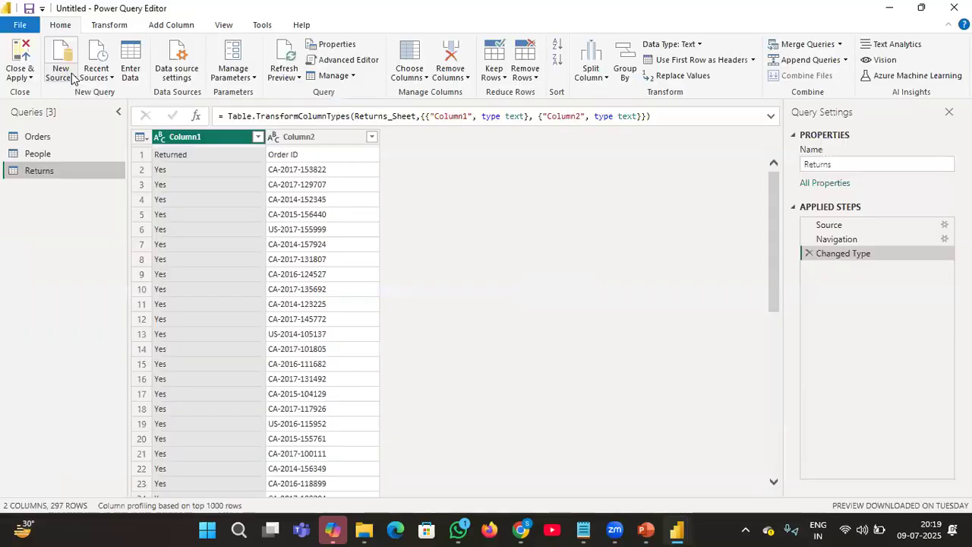
- Import the Emp, Manager and Dept sheets from the EmpDept Excel workbook as further queries
{"action": "left_click", "coordinate": [62, 79]}
{"action": "left_click", "coordinate": [84, 115]}
{"action": "double_click", "coordinate": [157, 155]}
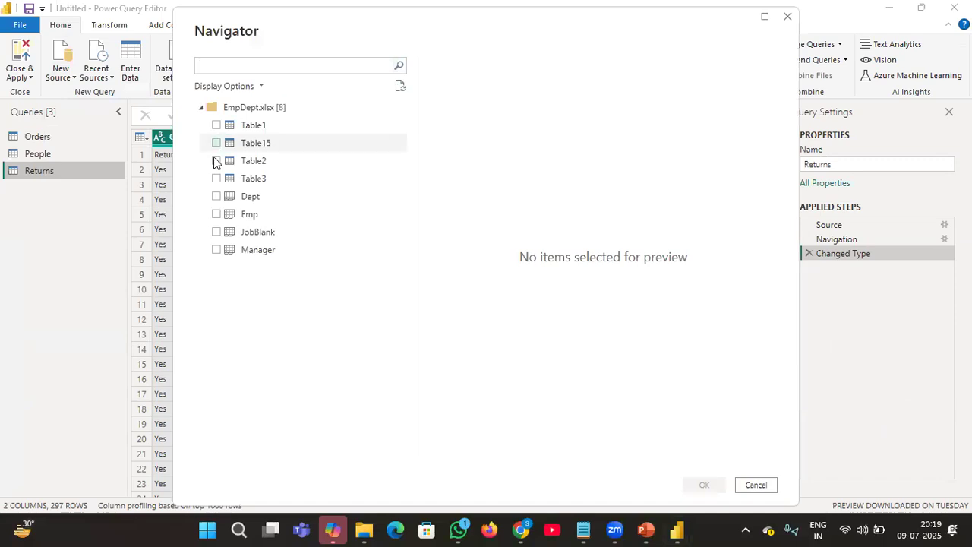
{"action": "left_click", "coordinate": [217, 214]}
{"action": "left_click", "coordinate": [216, 250]}
{"action": "left_click_drag", "start_coordinate": [221, 196], "coordinate": [219, 197]}
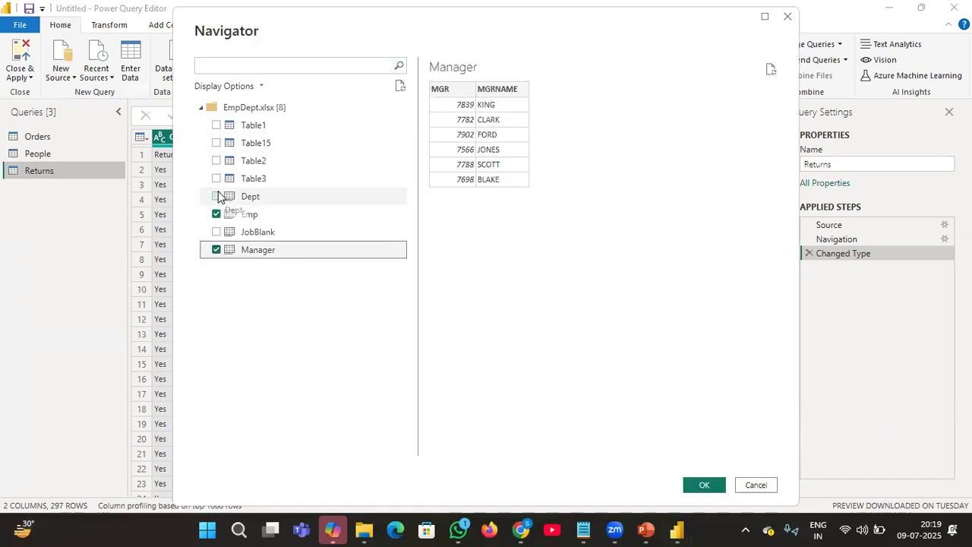
{"action": "left_click", "coordinate": [216, 196]}
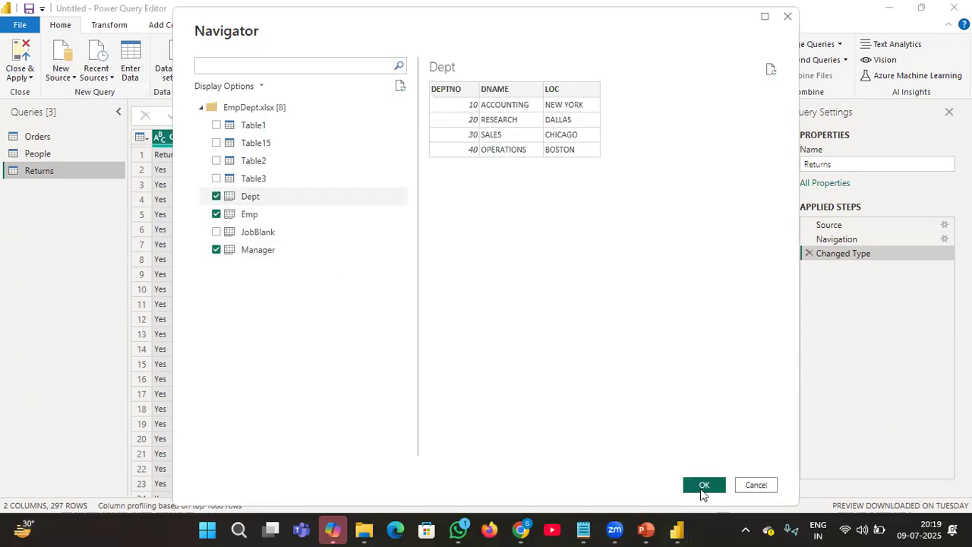
{"action": "left_click", "coordinate": [702, 490]}
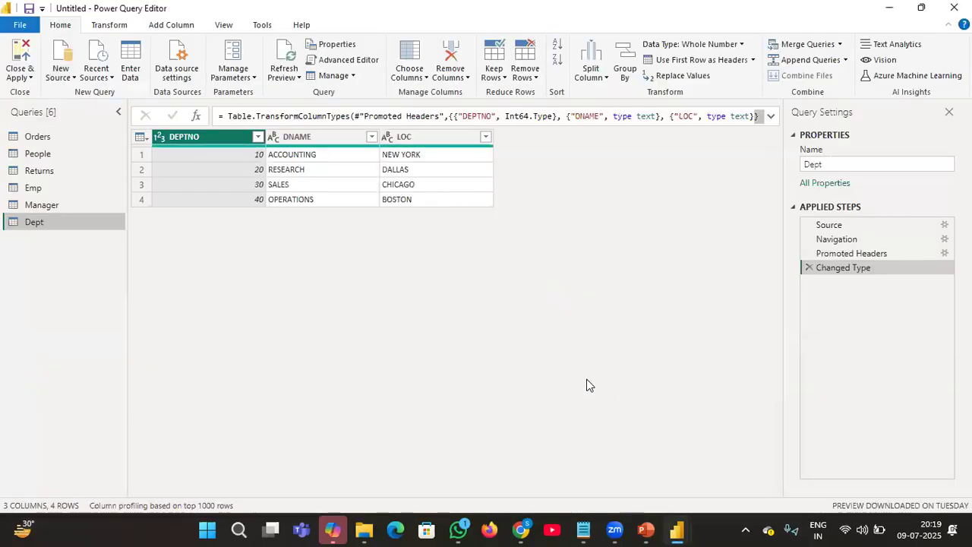
- Connect to the SQL Server DESKTOP-DDKQME6\SQLSERVERPBI as a new source, taking the server name from the open Notepad notes
{"action": "left_click", "coordinate": [65, 76]}
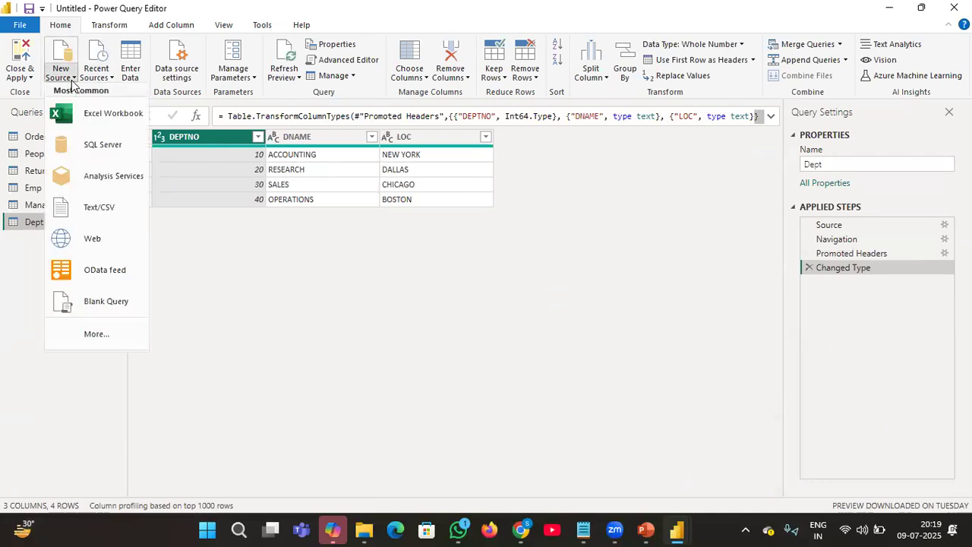
{"action": "left_click", "coordinate": [114, 143]}
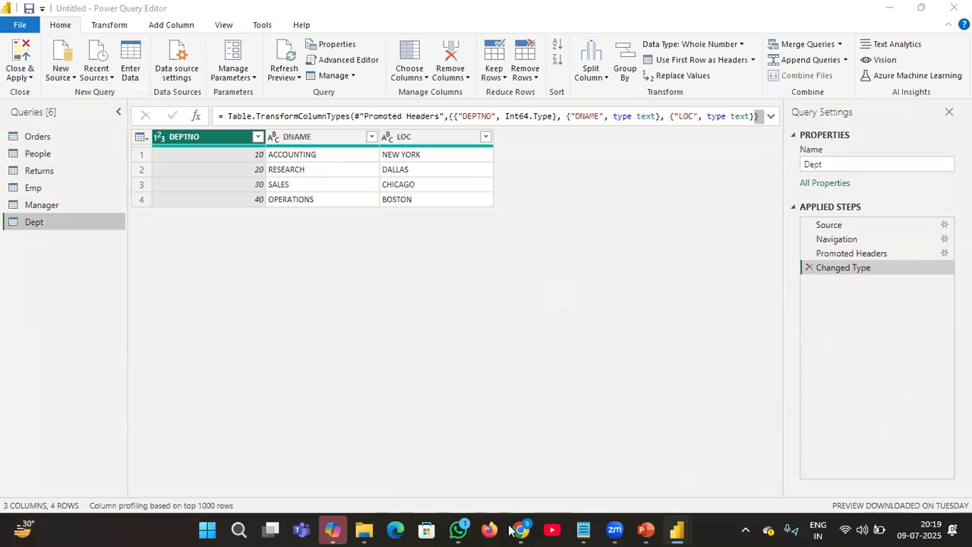
{"action": "left_click", "coordinate": [584, 530]}
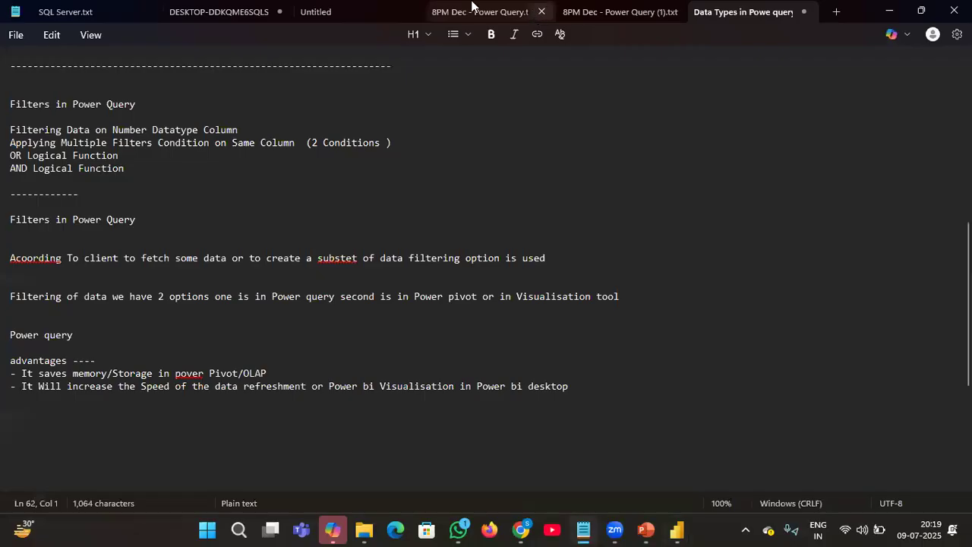
{"action": "left_click", "coordinate": [243, 11]}
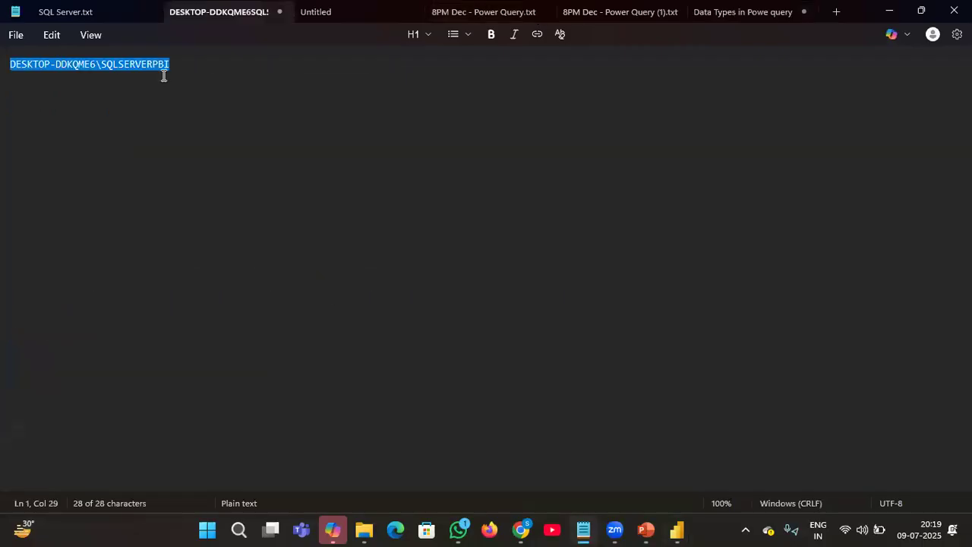
{"action": "mouse_move", "coordinate": [677, 529]}
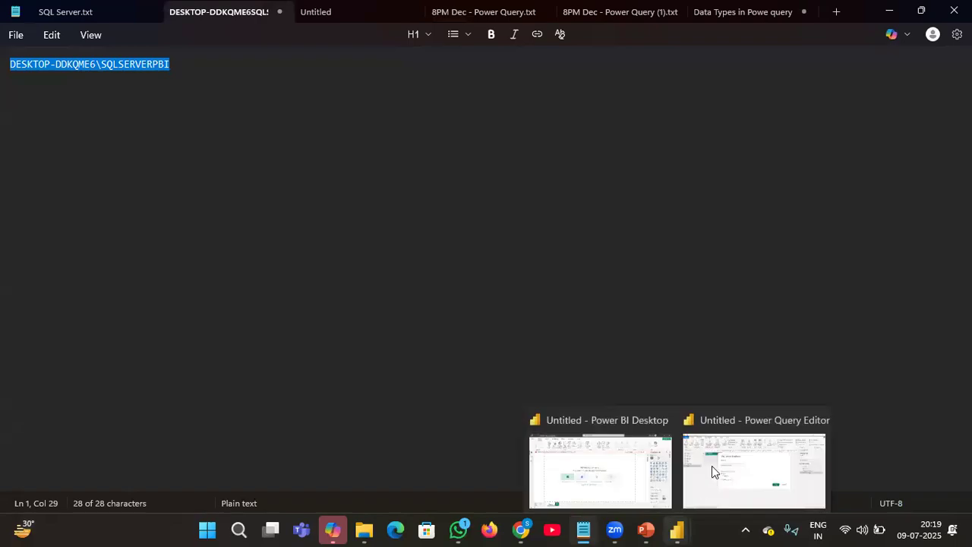
{"action": "left_click", "coordinate": [711, 465]}
{"action": "left_click", "coordinate": [332, 196]}
{"action": "type", "text": "DESKTOP-DDKQME6\\SQLSERVERPBI"}
{"action": "left_click", "coordinate": [627, 353]}
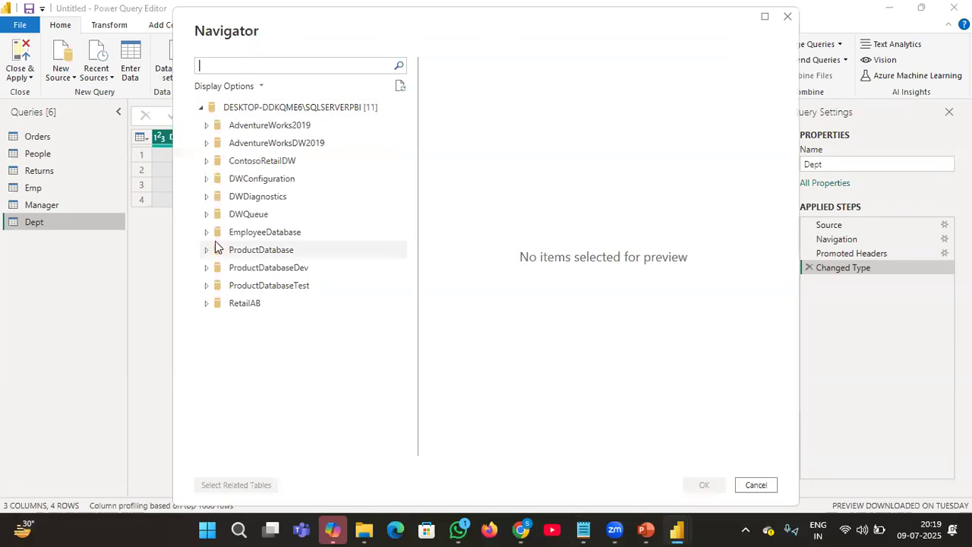
- Import the CUSTOMERS_DATA, PRODUCTS_DATA and SALES_DATA tables from ProductDatabase on the SQL Server
{"action": "left_click", "coordinate": [205, 234]}
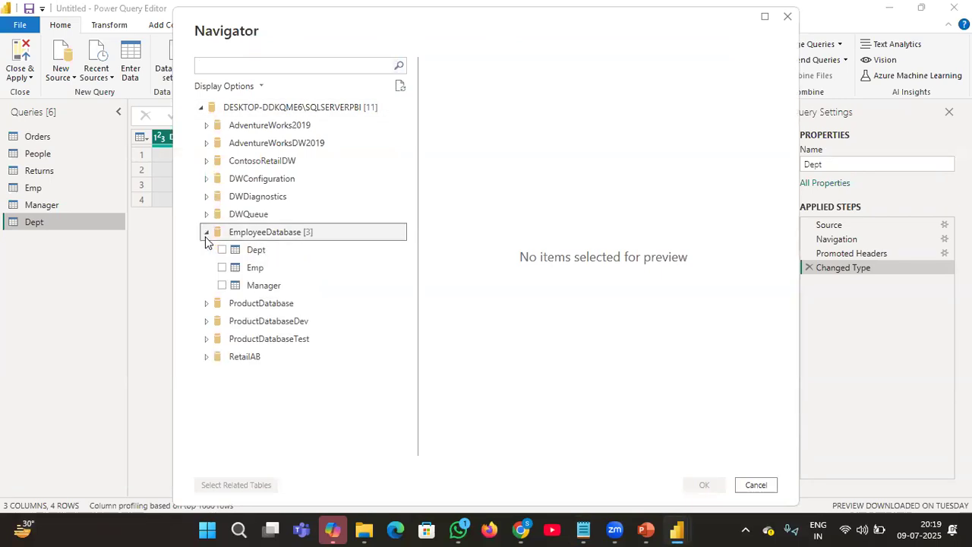
{"action": "left_click", "coordinate": [205, 236]}
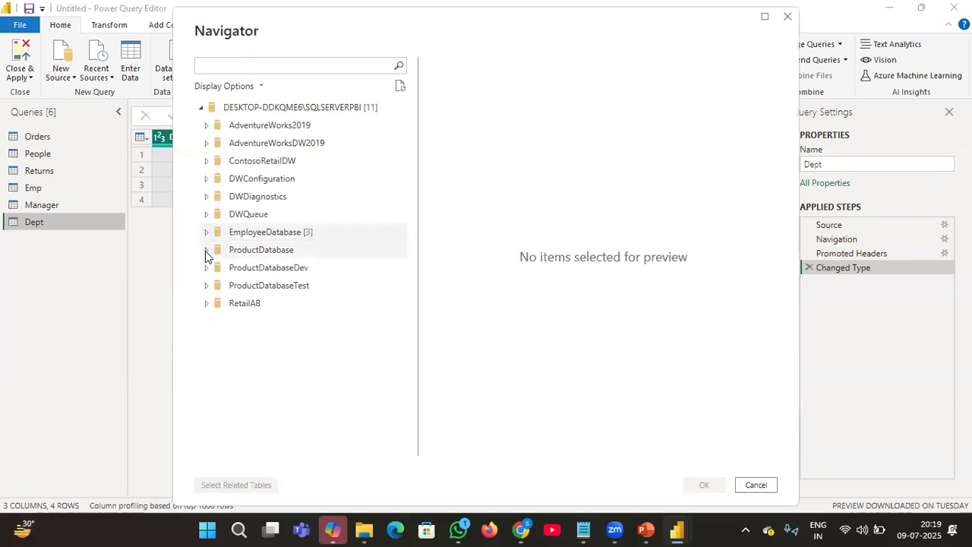
{"action": "left_click", "coordinate": [206, 252]}
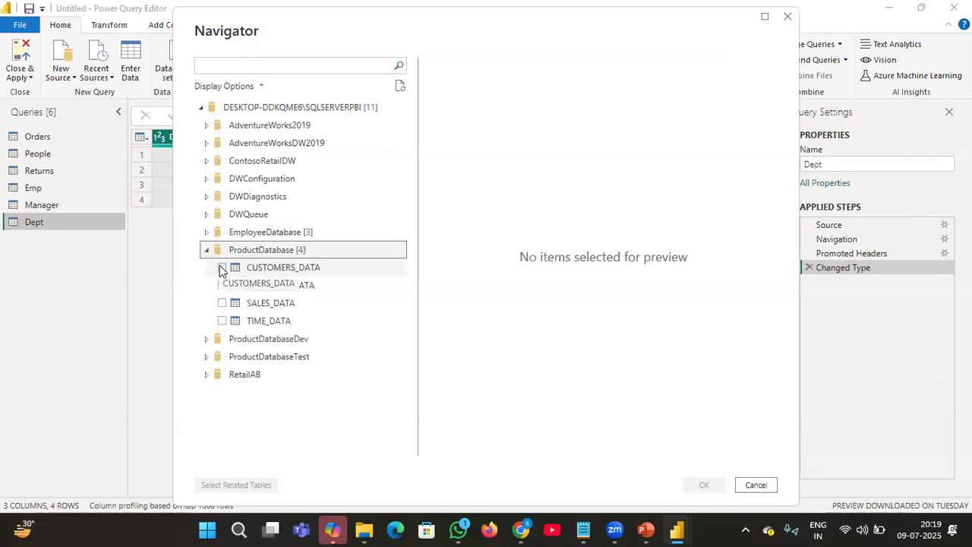
{"action": "left_click", "coordinate": [221, 268]}
{"action": "left_click", "coordinate": [222, 285]}
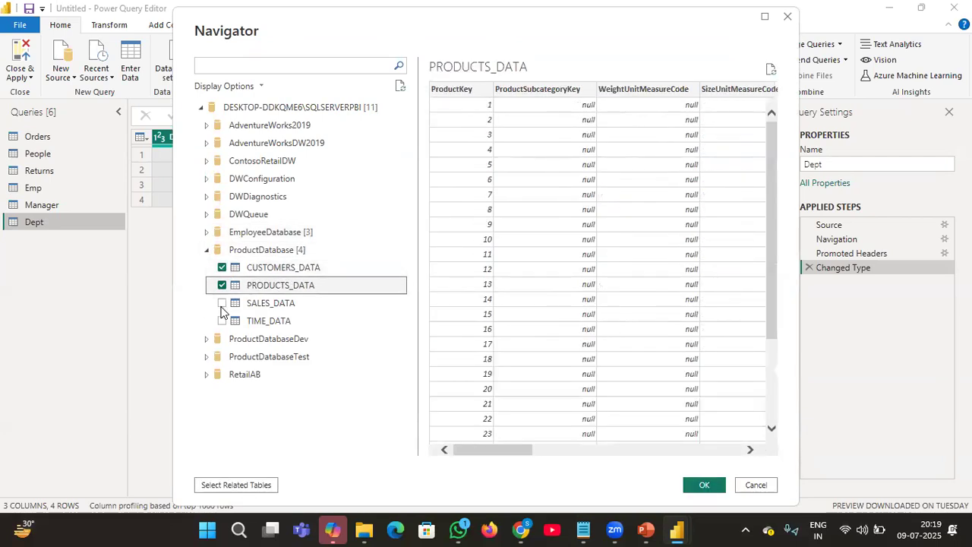
{"action": "left_click", "coordinate": [221, 303]}
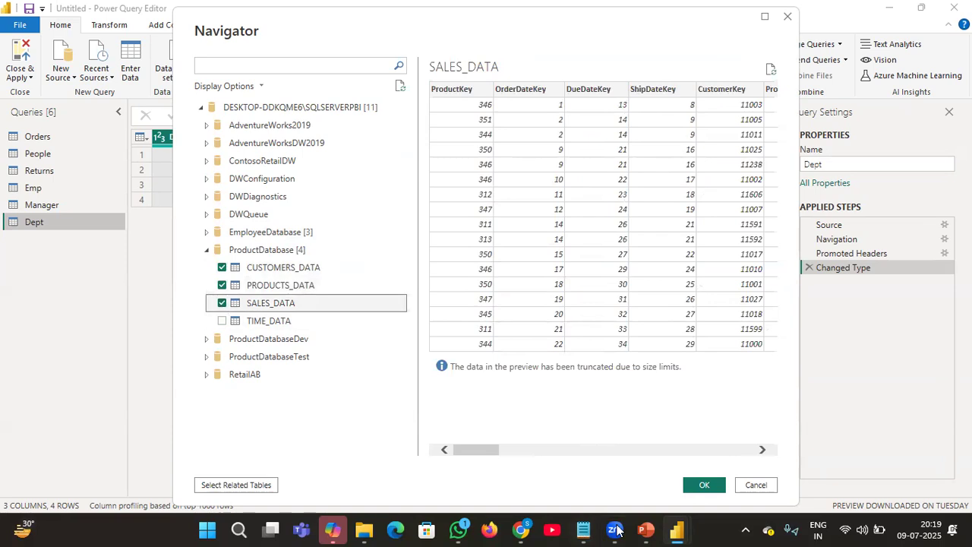
{"action": "left_click", "coordinate": [708, 490]}
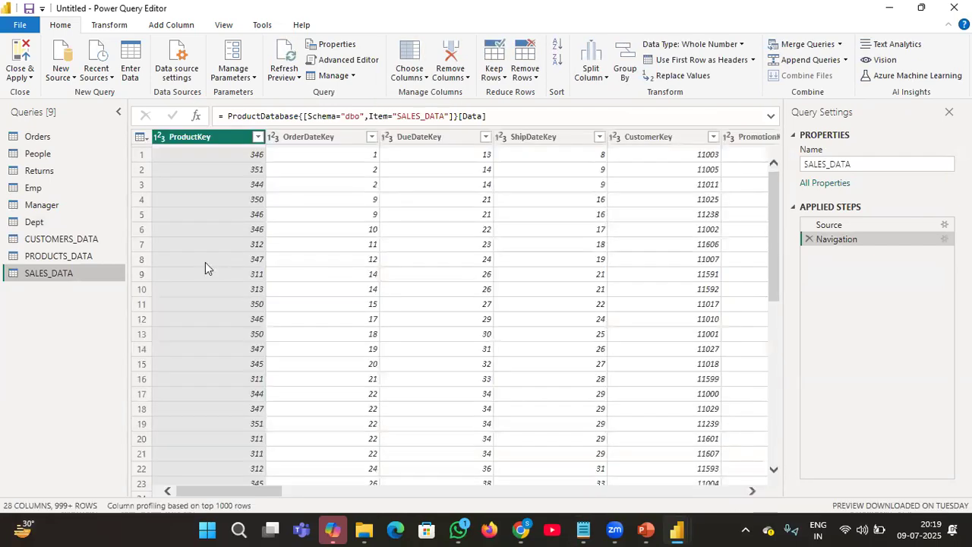
- Open the filter list of the Region column in the Orders query
{"action": "left_click", "coordinate": [36, 138]}
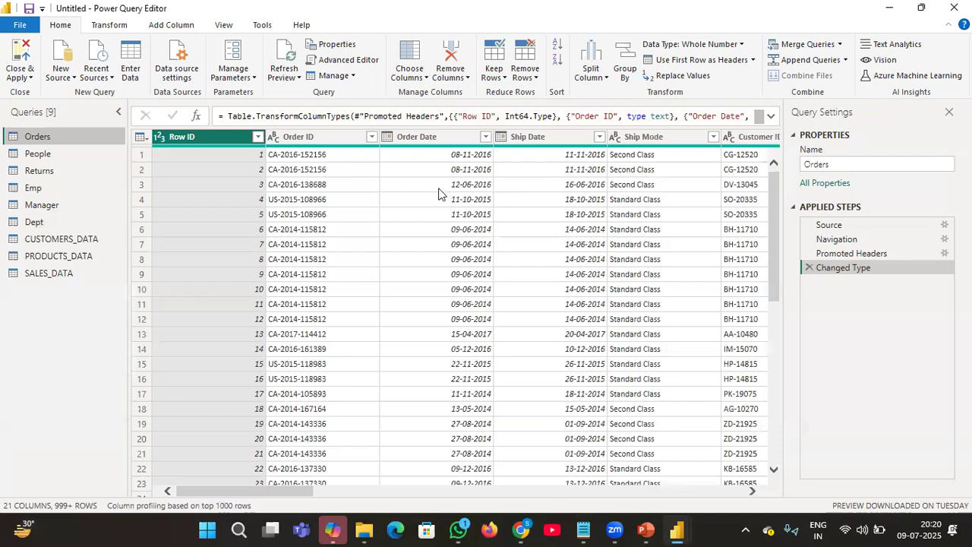
{"action": "scroll", "coordinate": [438, 191], "scroll_direction": "right", "scroll_amount": 3}
{"action": "scroll", "coordinate": [438, 191], "scroll_direction": "right", "scroll_amount": 5}
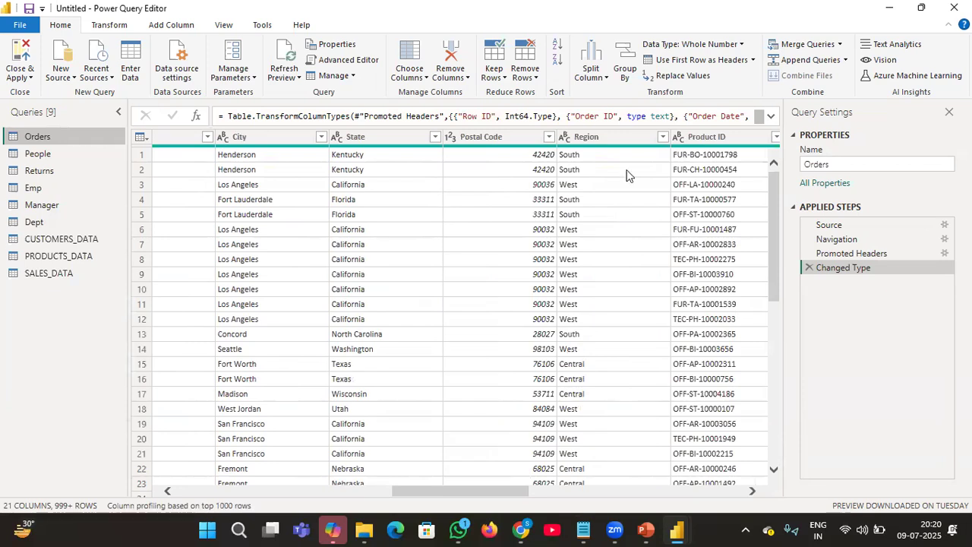
{"action": "scroll", "coordinate": [627, 176], "scroll_direction": "right", "scroll_amount": 2}
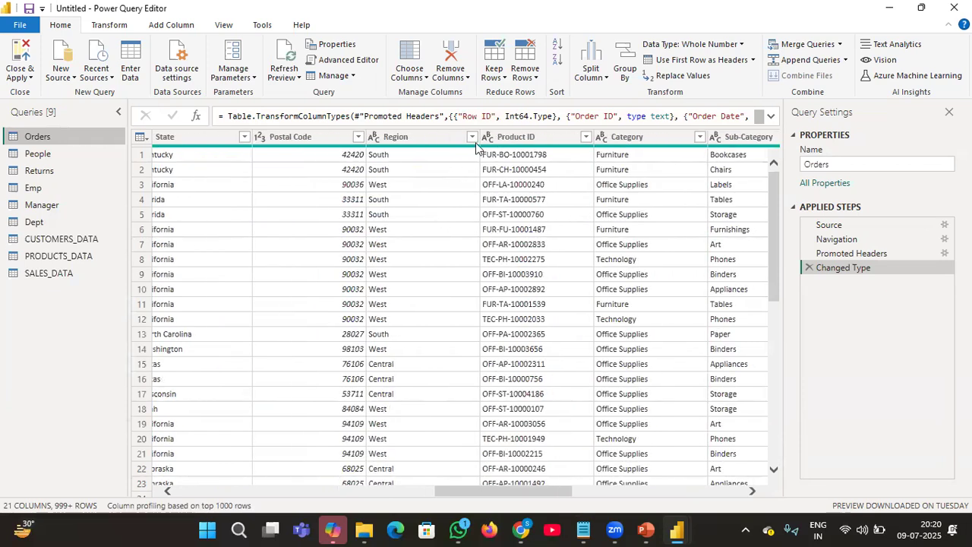
{"action": "left_click", "coordinate": [471, 137]}
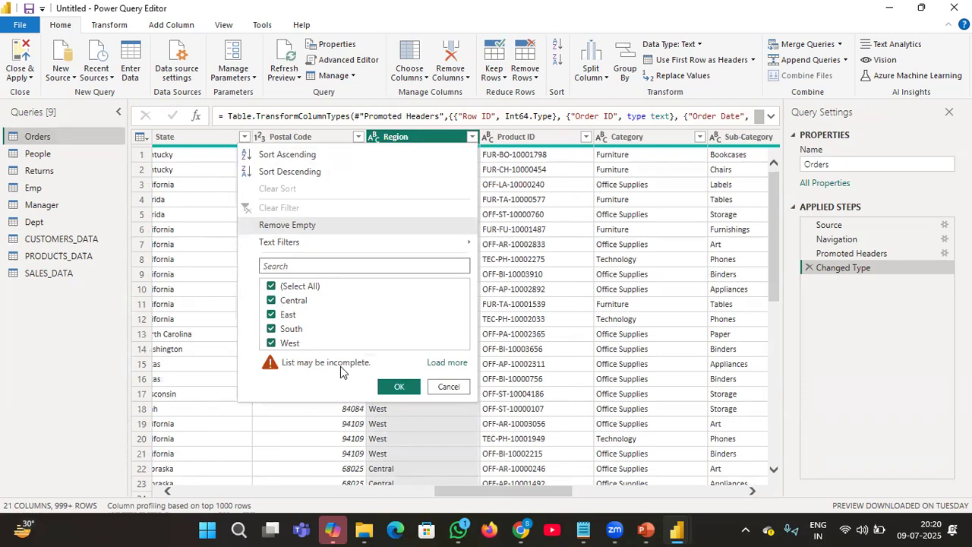
- Switch to the Data Types notes in Notepad and add the line "i have one condition i have to make the report for the central region data"
{"action": "left_click", "coordinate": [593, 529]}
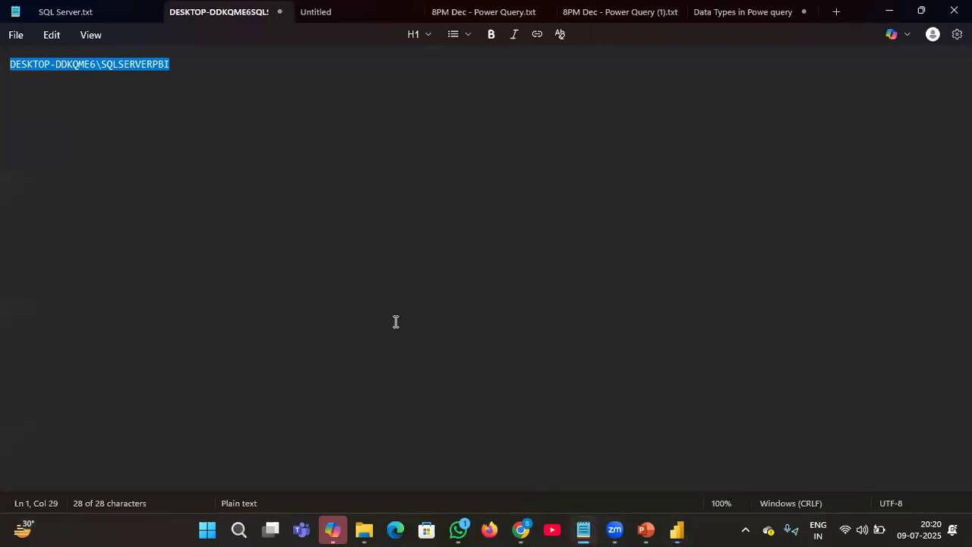
{"action": "left_click", "coordinate": [775, 11]}
{"action": "scroll", "coordinate": [314, 352], "scroll_direction": "down", "scroll_amount": 4}
{"action": "type", "text": "i "}
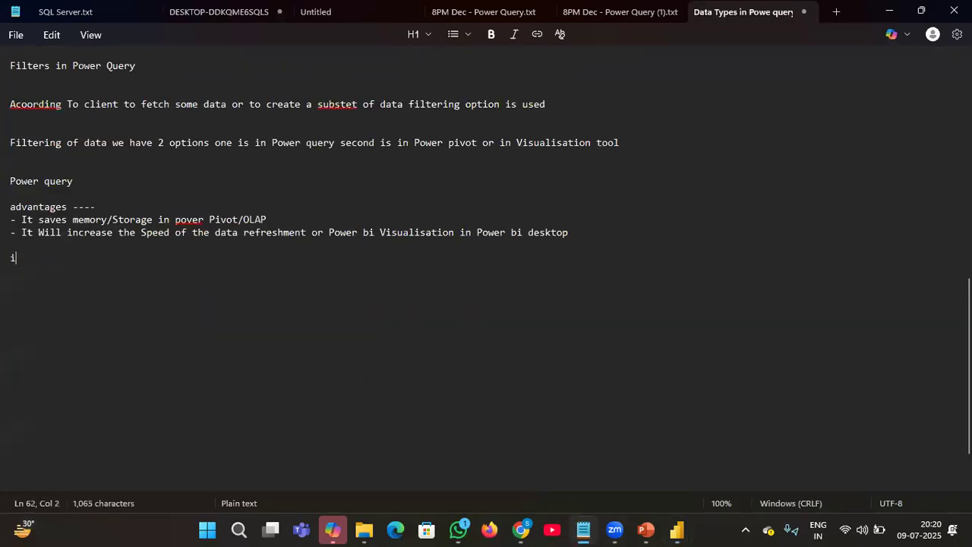
{"action": "type", "text": "have i="}
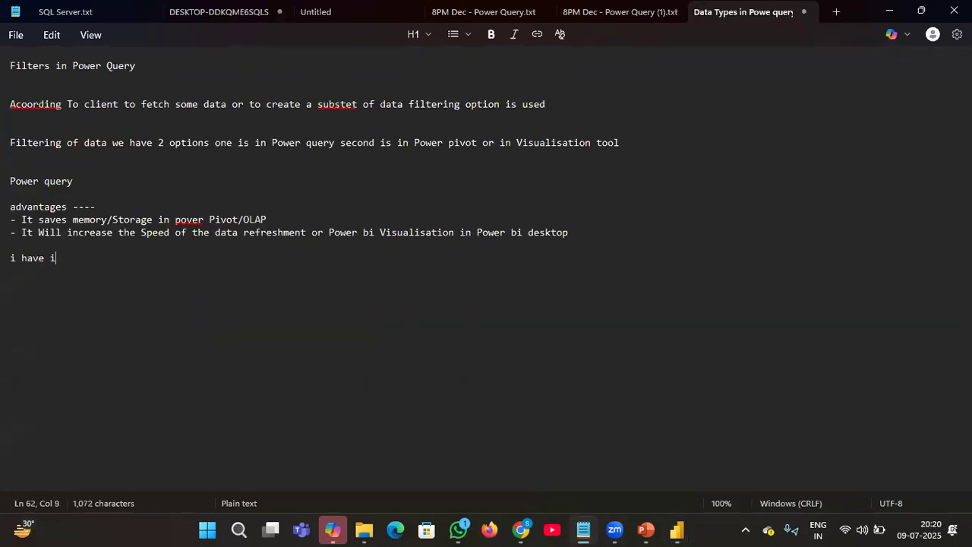
{"action": "key", "text": "BackSpace"}
{"action": "key", "text": "BackSpace"}
{"action": "type", "text": "one condition i have to ma"}
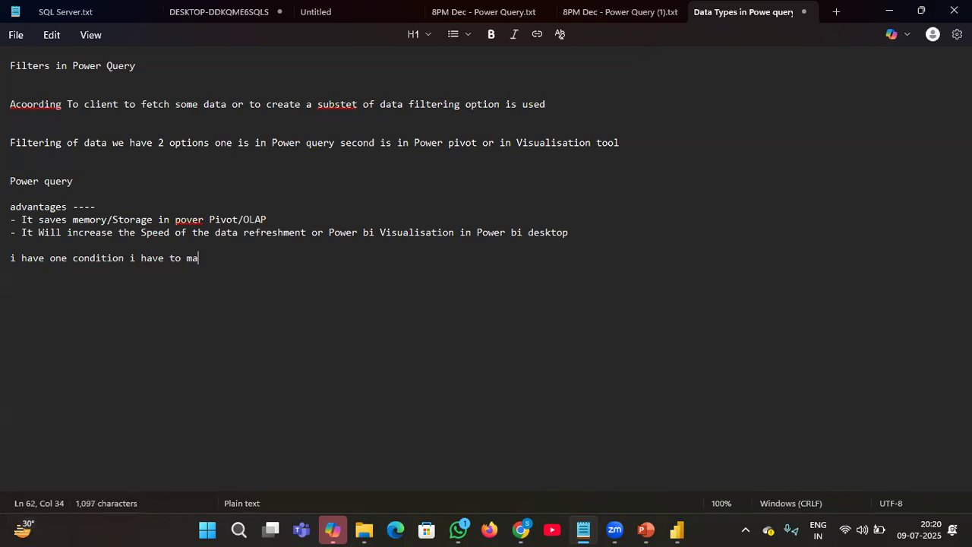
{"action": "type", "text": "ke the "}
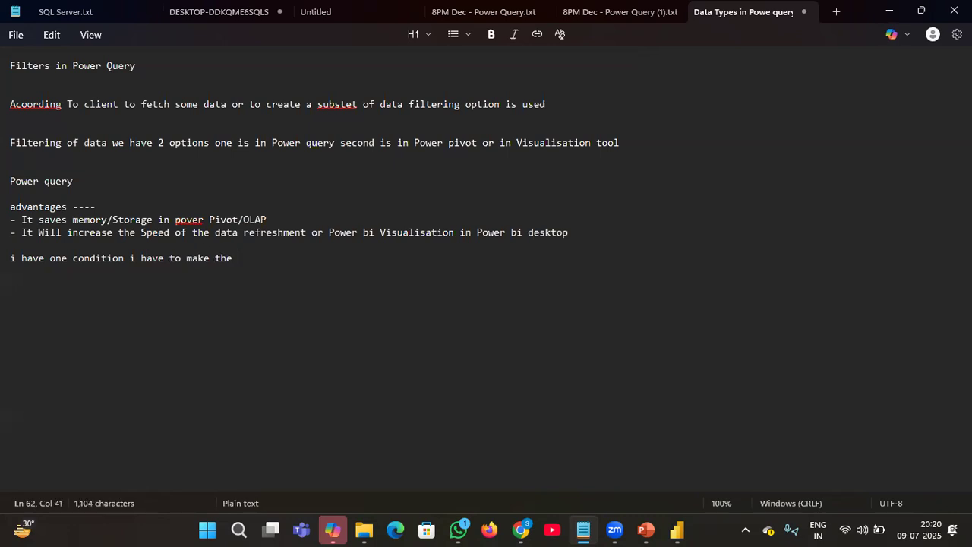
{"action": "type", "text": "report "}
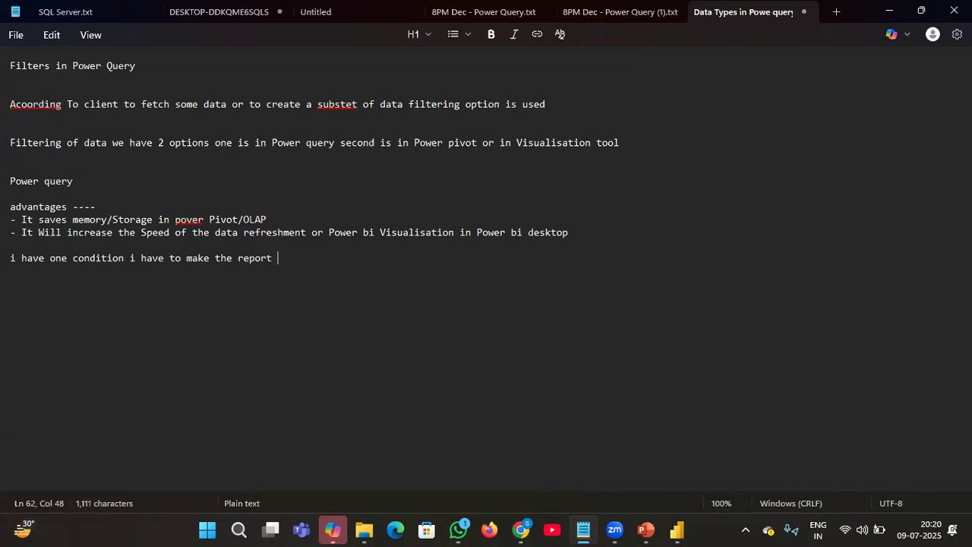
{"action": "type", "text": "for the c"}
{"action": "type", "text": "entral"}
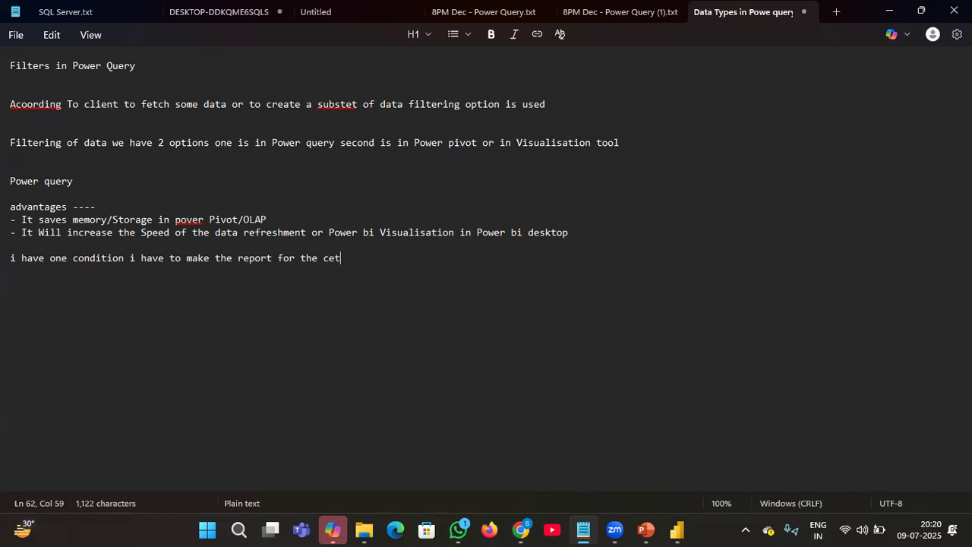
{"action": "type", "text": " region data"}
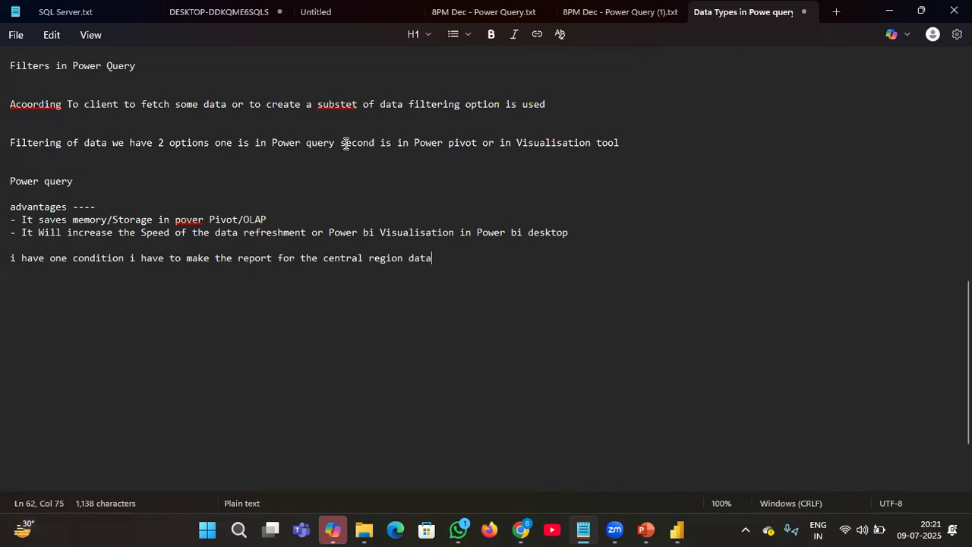
- Highlight "Power pivot or in Visualisation tool" and "Power query" in the notes line about the two filtering options
{"action": "left_click_drag", "start_coordinate": [415, 142], "coordinate": [621, 142]}
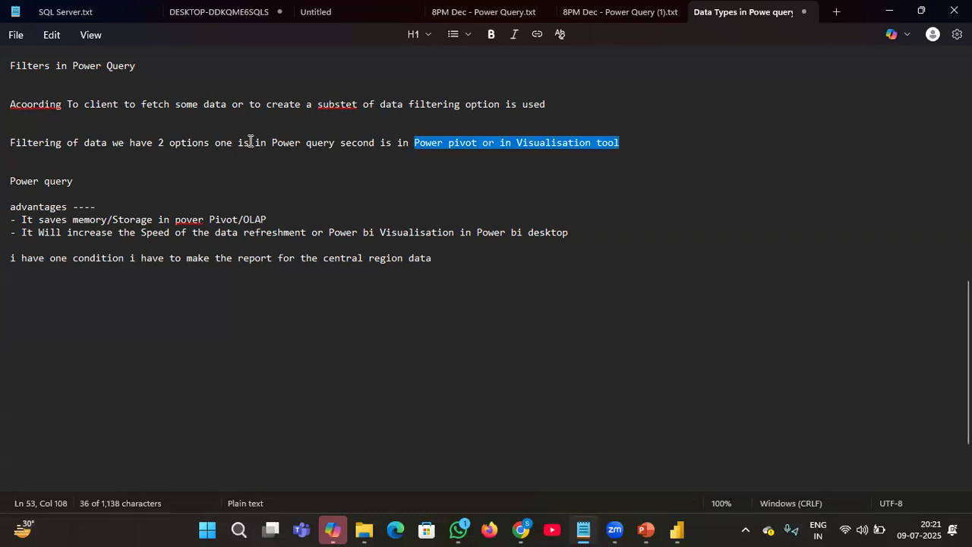
{"action": "left_click_drag", "start_coordinate": [273, 142], "coordinate": [333, 142]}
{"action": "left_click", "coordinate": [471, 232]}
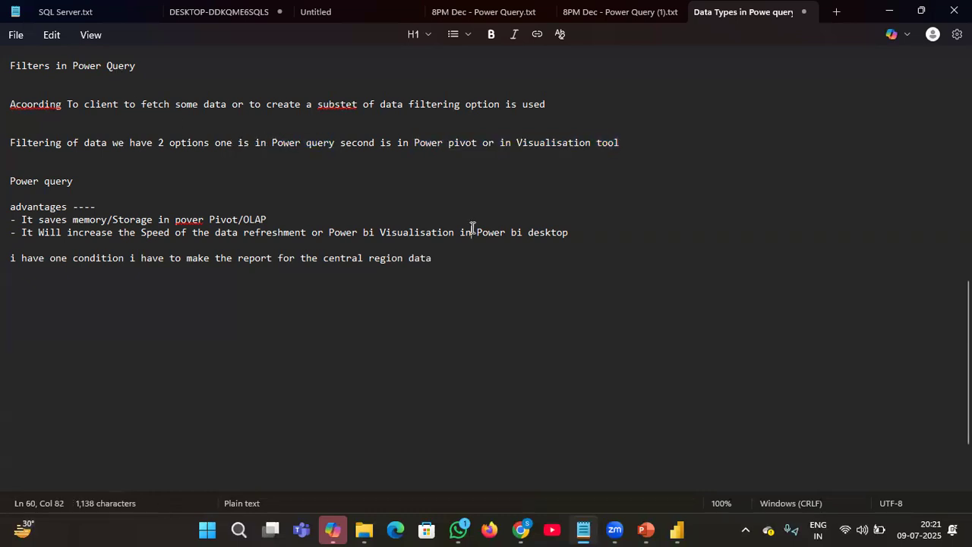
- Switch back to Power Query Editor and apply the Orders query's Region filter with all regions selected
{"action": "mouse_move", "coordinate": [678, 530]}
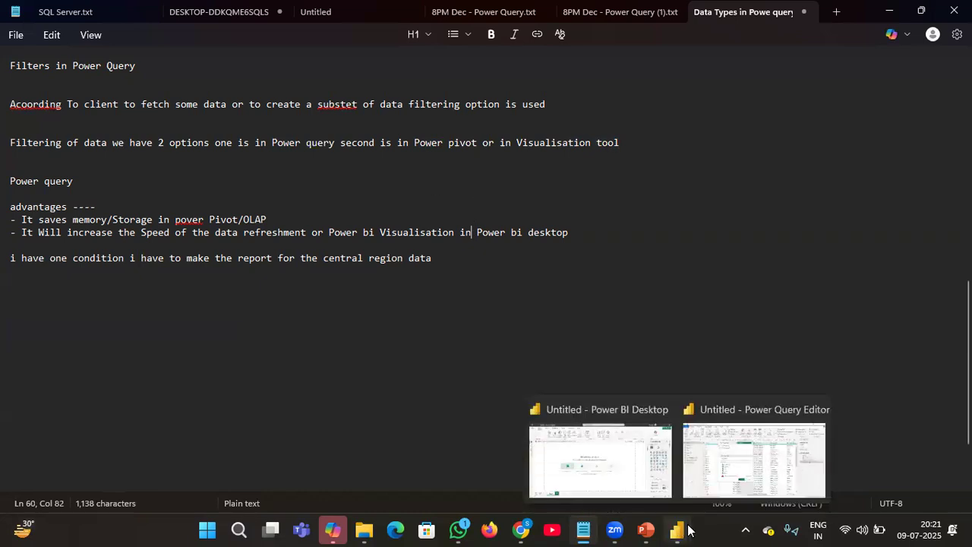
{"action": "left_click", "coordinate": [728, 493]}
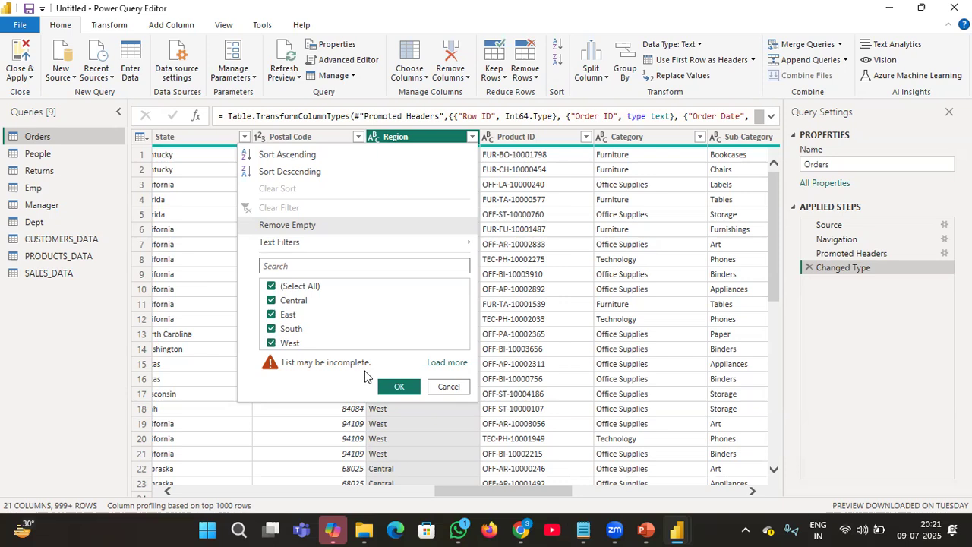
{"action": "left_click", "coordinate": [390, 388]}
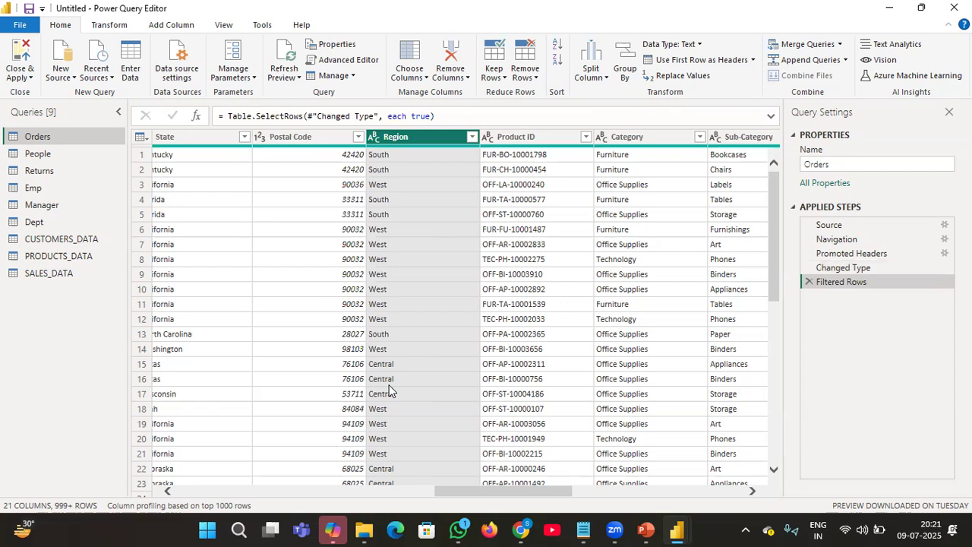
- Try to apply the query changes and load all queries into the report, review the load list, and return to Power Query Editor
{"action": "left_click", "coordinate": [20, 59]}
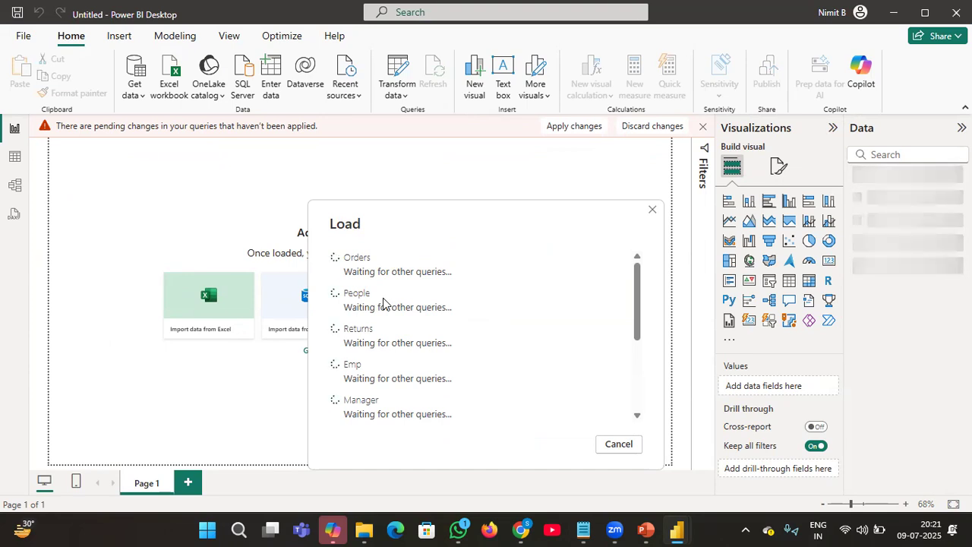
{"action": "scroll", "coordinate": [486, 352], "scroll_direction": "down", "scroll_amount": 3}
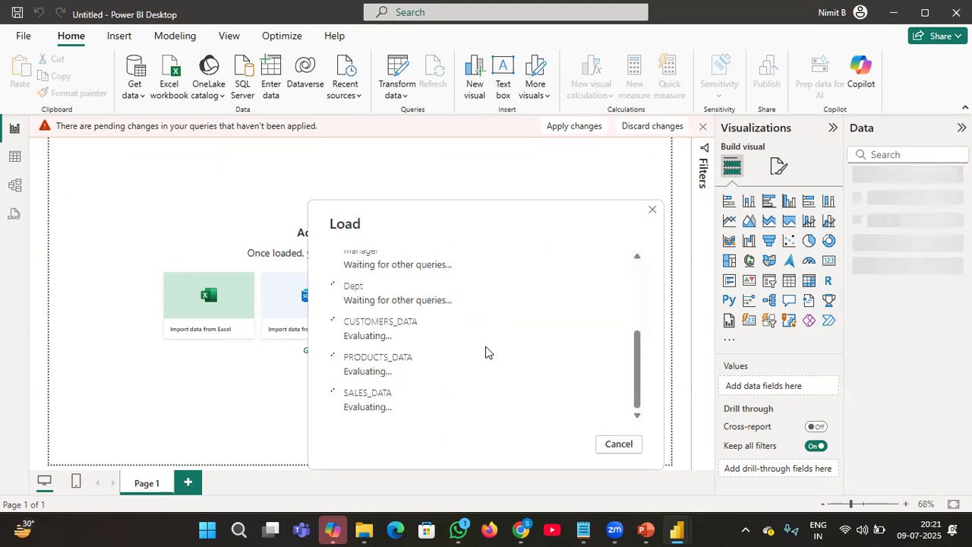
{"action": "scroll", "coordinate": [486, 352], "scroll_direction": "up", "scroll_amount": 3}
{"action": "scroll", "coordinate": [486, 352], "scroll_direction": "down", "scroll_amount": 3}
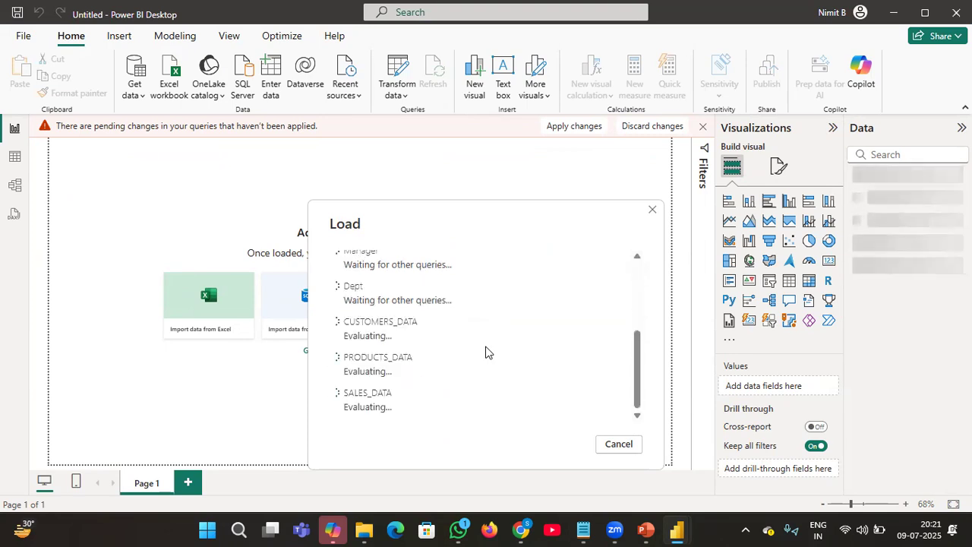
{"action": "scroll", "coordinate": [486, 352], "scroll_direction": "up", "scroll_amount": 1}
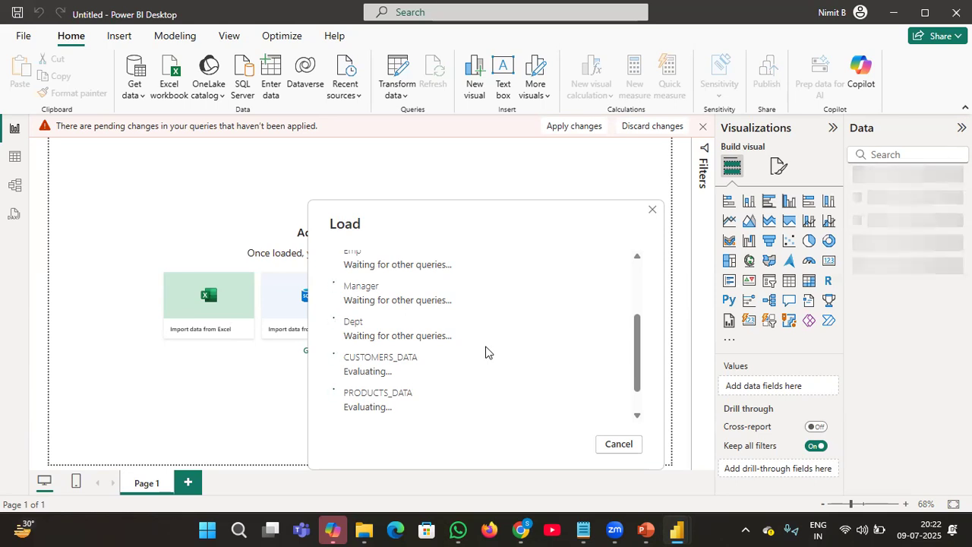
{"action": "scroll", "coordinate": [489, 352], "scroll_direction": "up", "scroll_amount": 3}
{"action": "scroll", "coordinate": [488, 352], "scroll_direction": "down", "scroll_amount": 1}
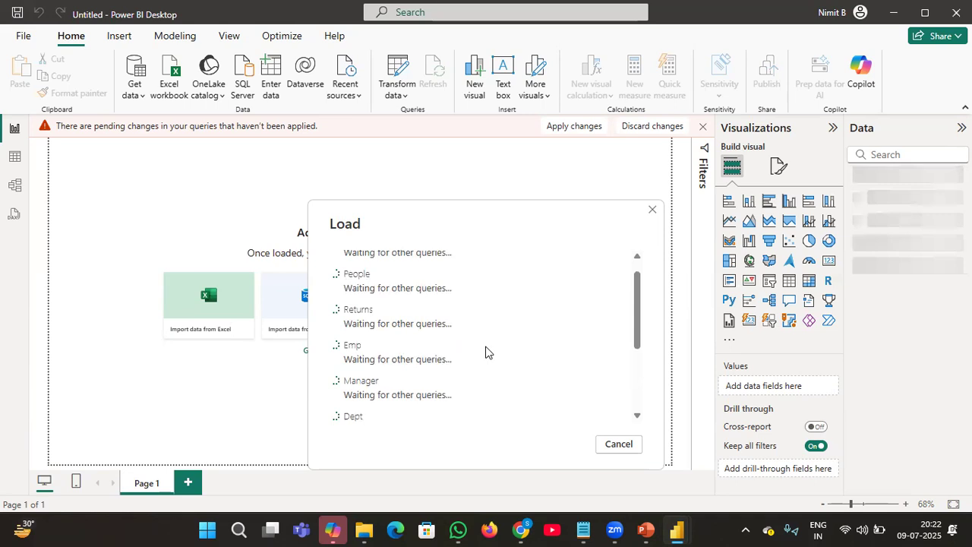
{"action": "scroll", "coordinate": [488, 353], "scroll_direction": "up", "scroll_amount": 1}
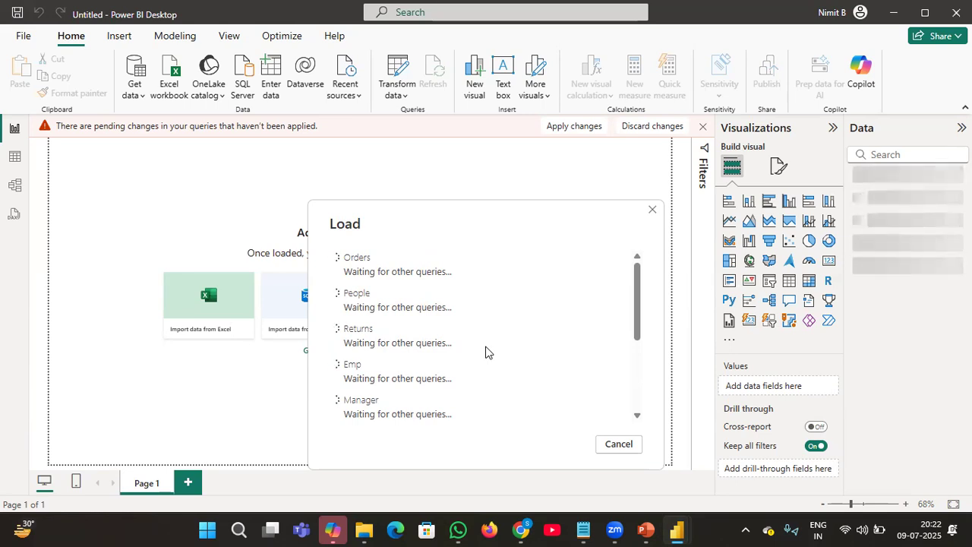
{"action": "scroll", "coordinate": [486, 352], "scroll_direction": "down", "scroll_amount": 3}
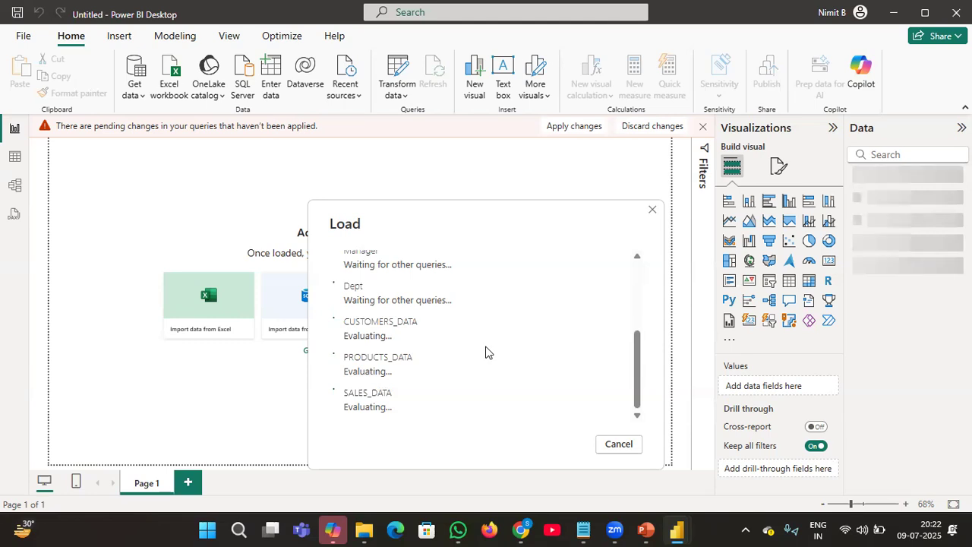
{"action": "scroll", "coordinate": [486, 351], "scroll_direction": "up", "scroll_amount": 3}
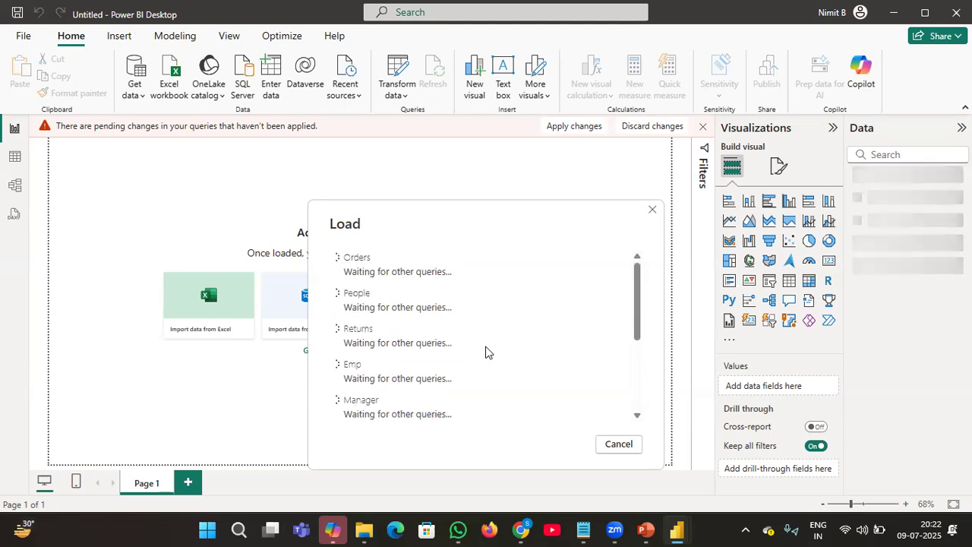
{"action": "scroll", "coordinate": [486, 352], "scroll_direction": "down", "scroll_amount": 3}
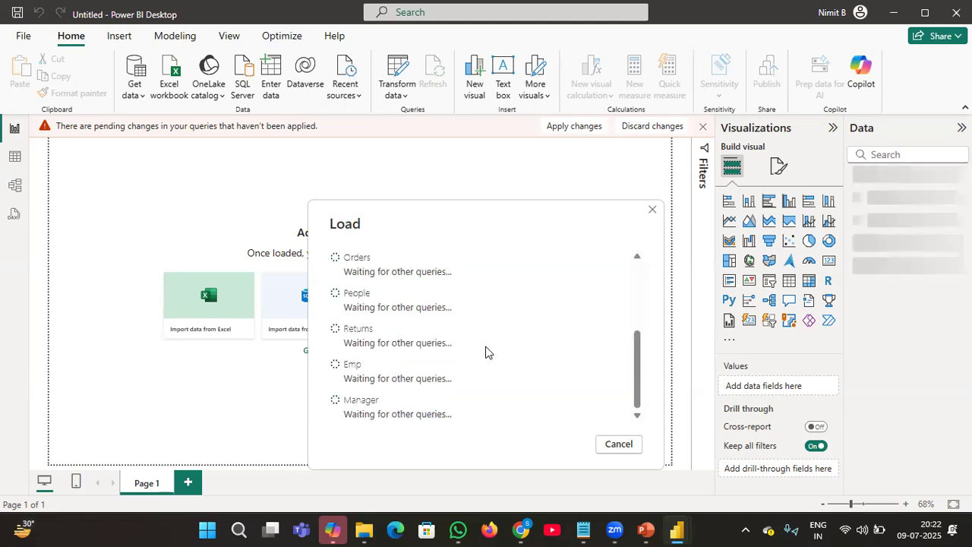
{"action": "left_click", "coordinate": [619, 444]}
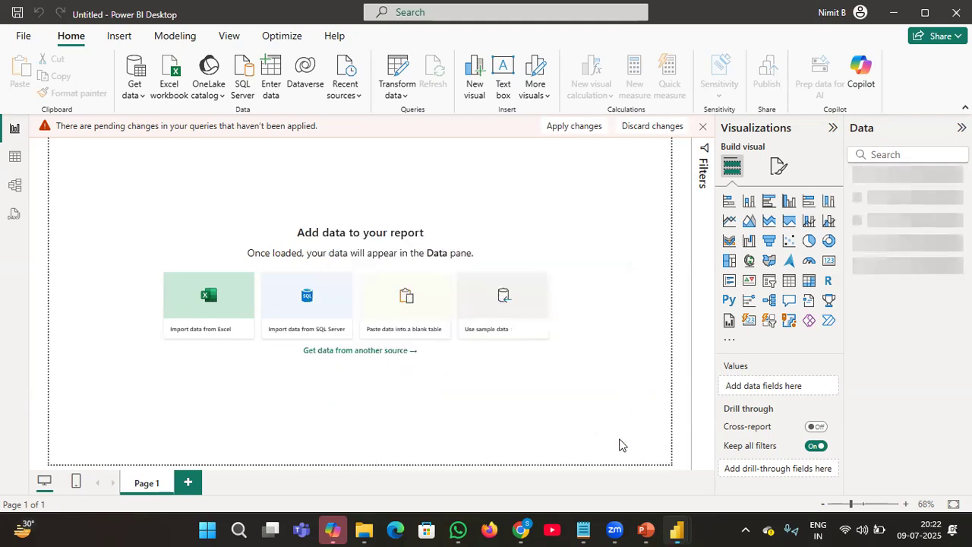
{"action": "left_click", "coordinate": [394, 67]}
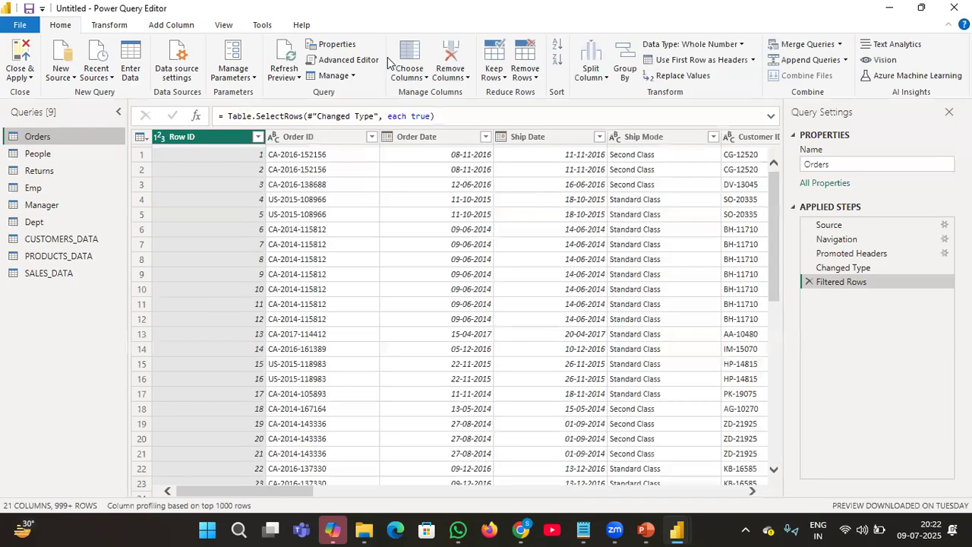
- Retry loading all queries into the report, cancel the load, and reopen Power Query Editor
{"action": "left_click", "coordinate": [32, 58]}
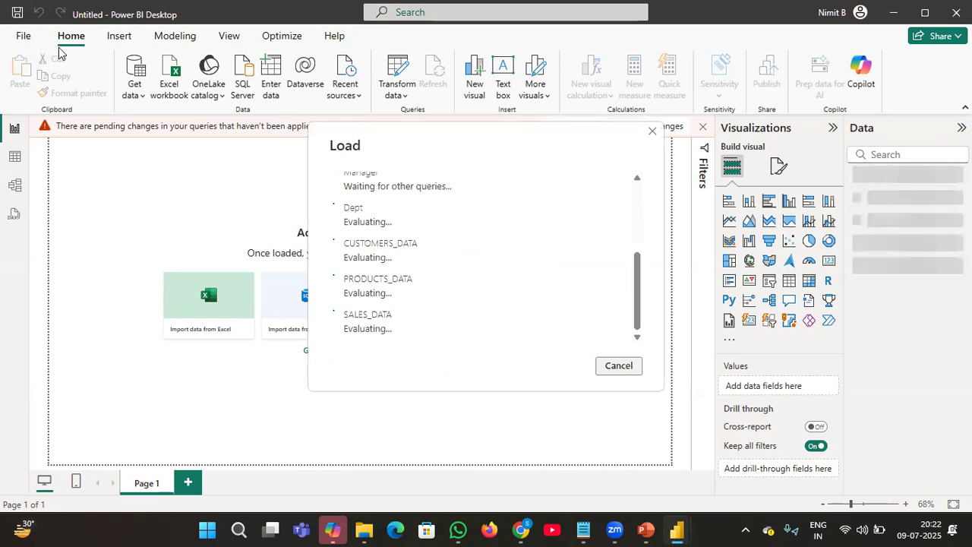
{"action": "scroll", "coordinate": [366, 222], "scroll_direction": "up", "scroll_amount": 5}
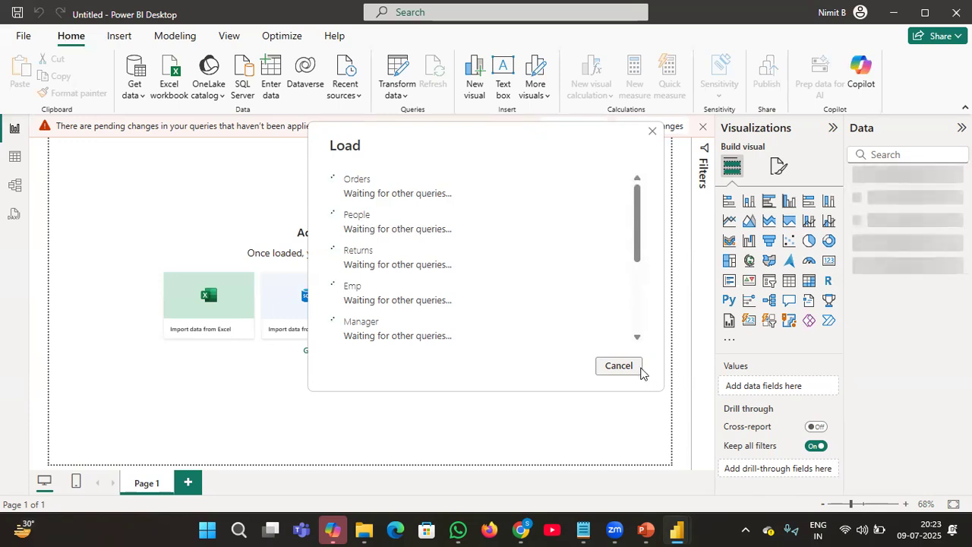
{"action": "left_click", "coordinate": [641, 368]}
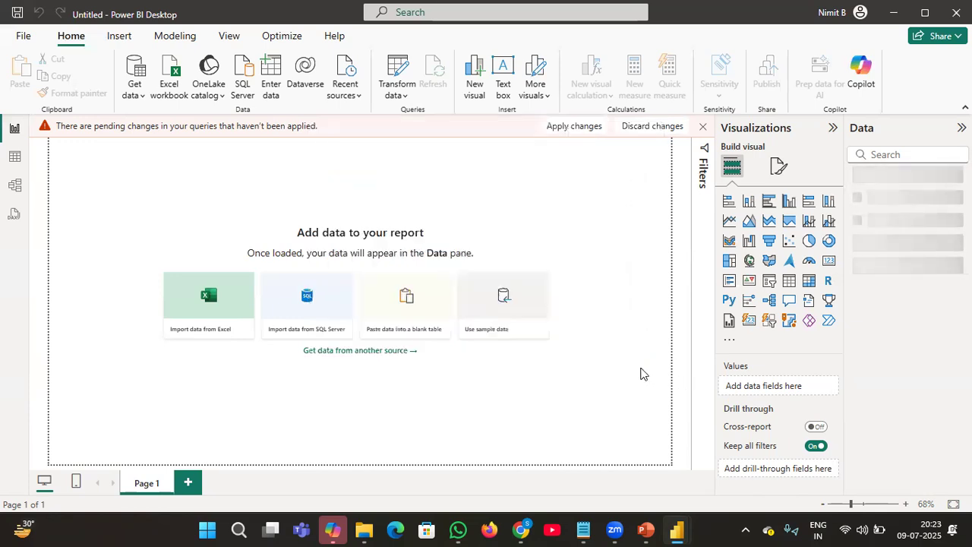
{"action": "left_click", "coordinate": [401, 69]}
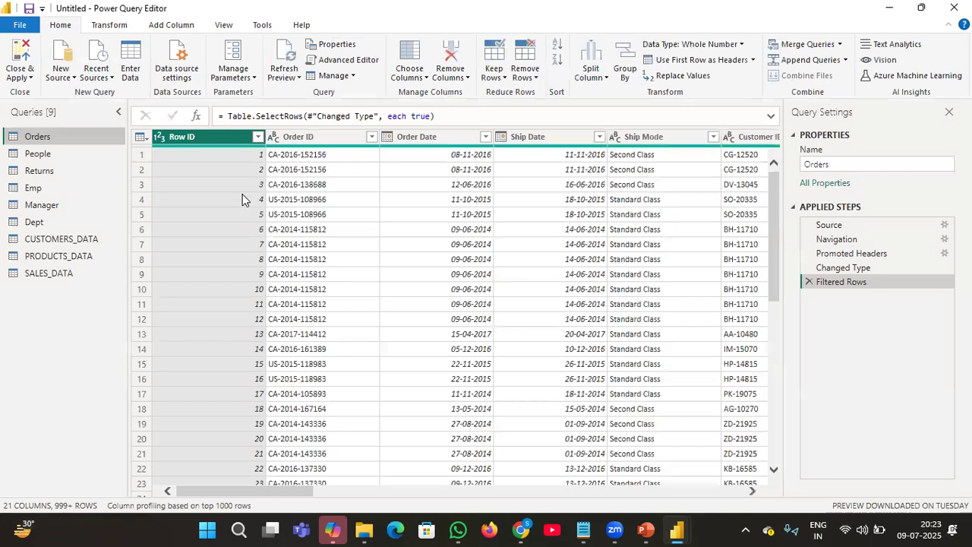
- Look at the load and refresh options of the People query and return to the Orders query
{"action": "left_click", "coordinate": [47, 153]}
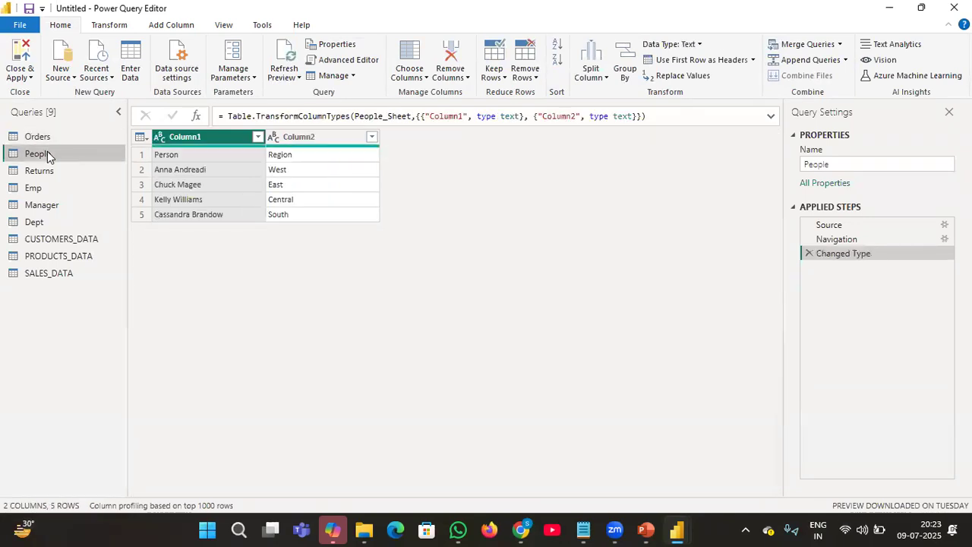
{"action": "right_click", "coordinate": [47, 151]}
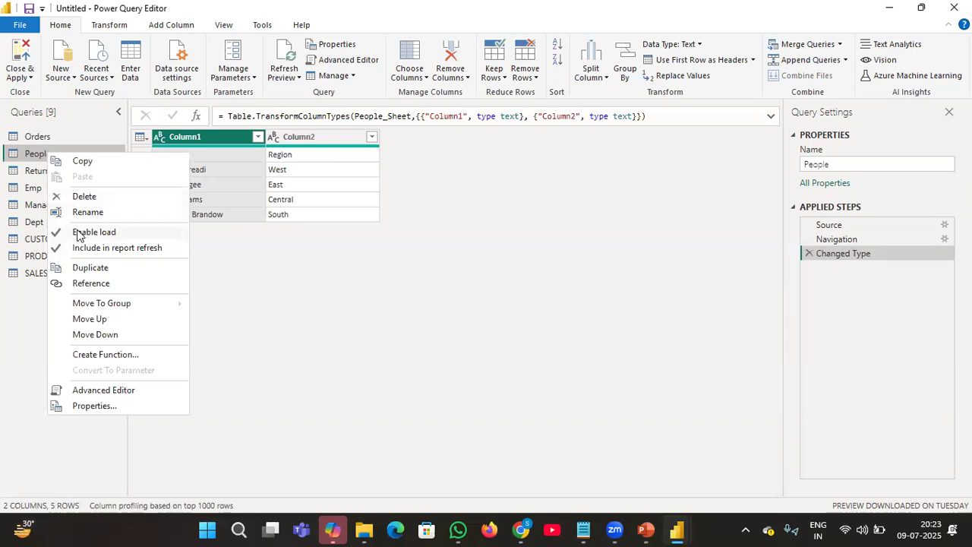
{"action": "left_click", "coordinate": [32, 138]}
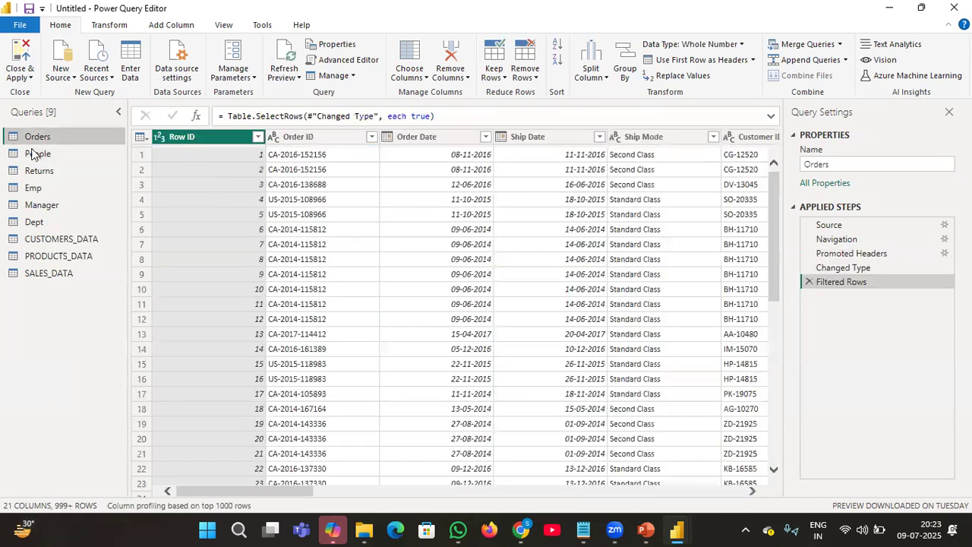
- Disable loading of the People query into the report
{"action": "left_click", "coordinate": [32, 153]}
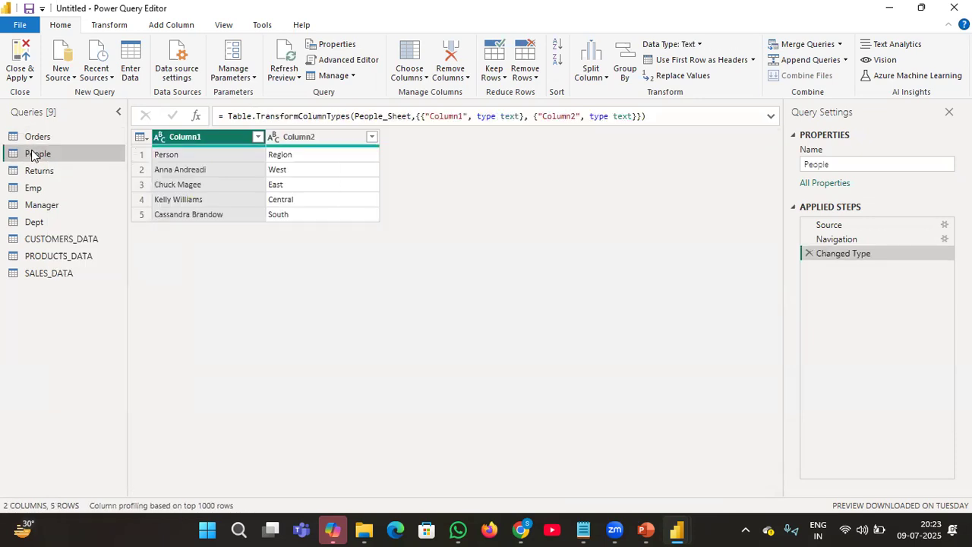
{"action": "right_click", "coordinate": [32, 155]}
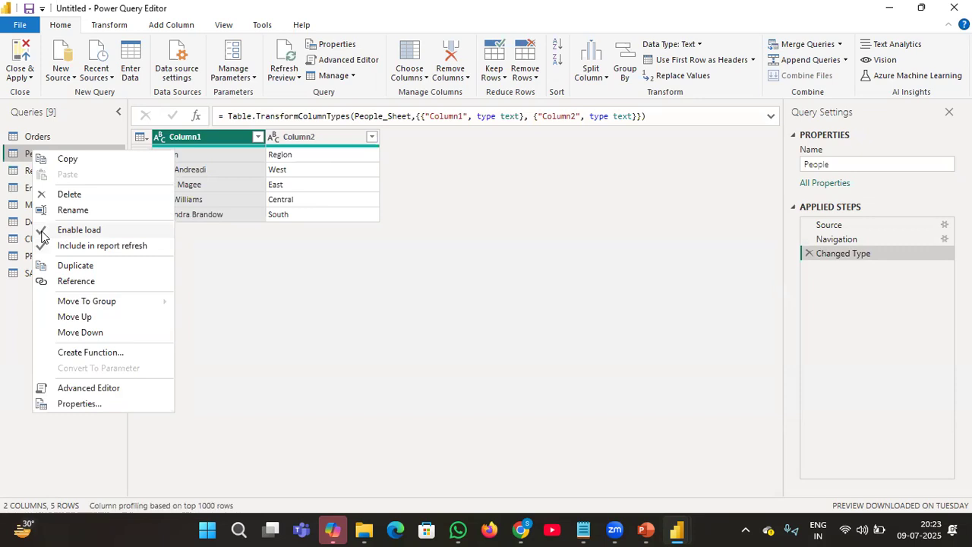
{"action": "left_click", "coordinate": [43, 230]}
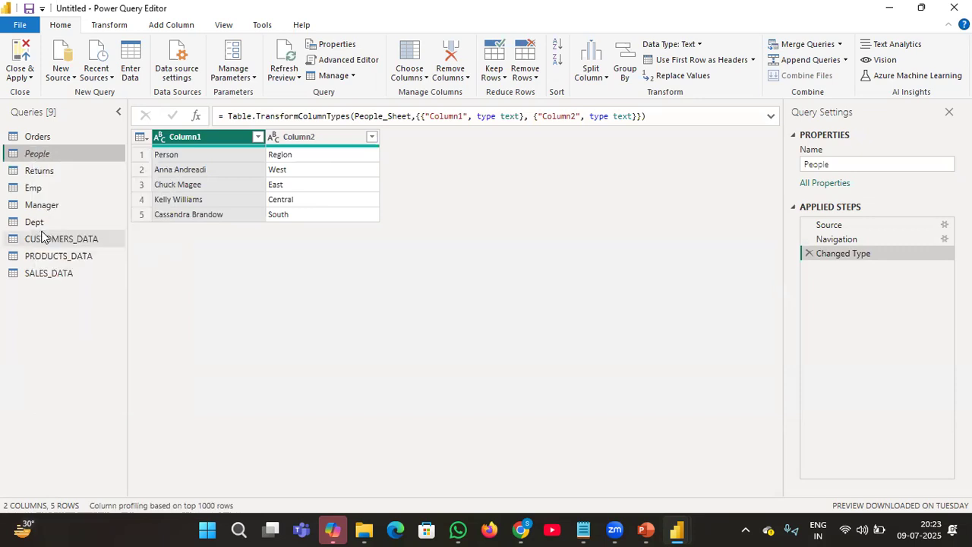
- Delete the People query and confirm its removal
{"action": "right_click", "coordinate": [47, 156]}
{"action": "left_click", "coordinate": [98, 152]}
{"action": "right_click", "coordinate": [114, 153]}
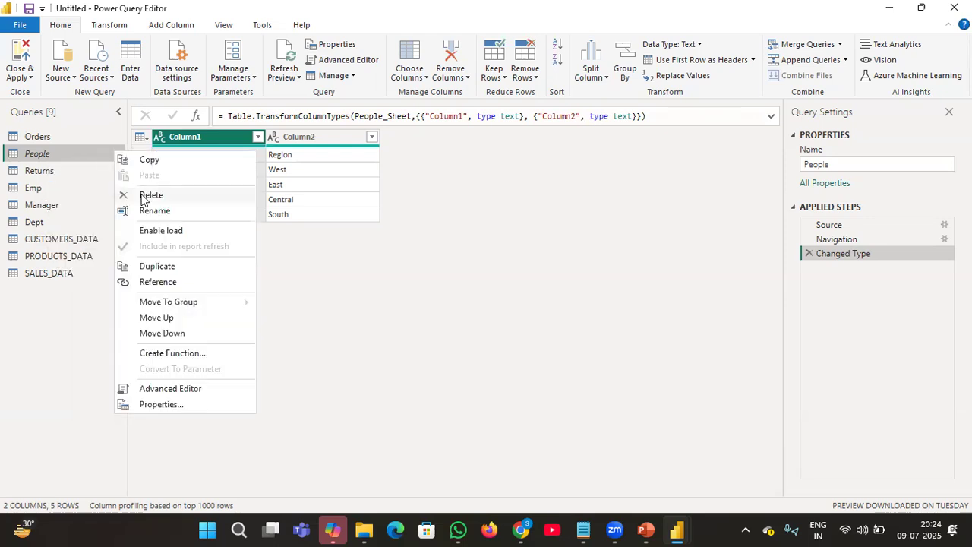
{"action": "left_click", "coordinate": [144, 194]}
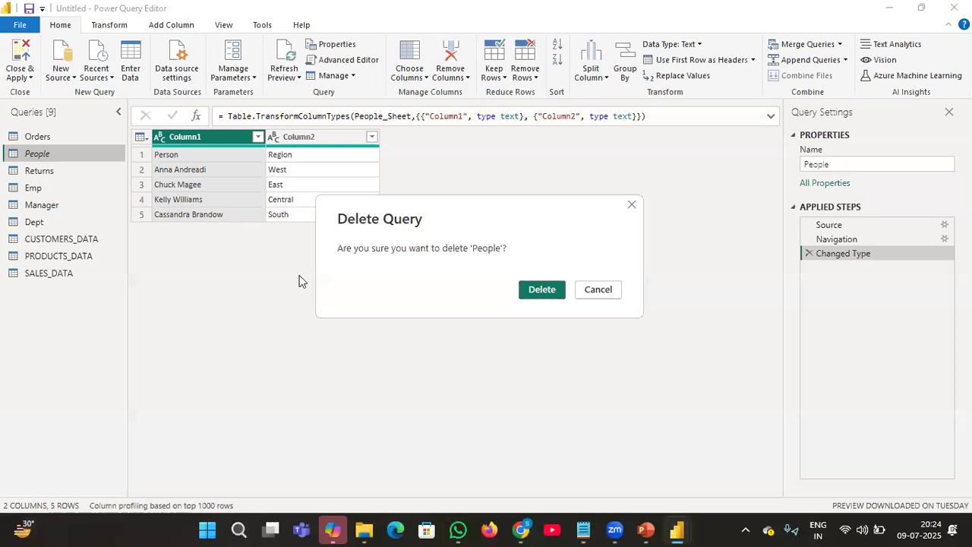
{"action": "left_click", "coordinate": [542, 290]}
- Duplicate the Returns query and delete the resulting copy
{"action": "left_click", "coordinate": [62, 157]}
{"action": "right_click", "coordinate": [62, 158]}
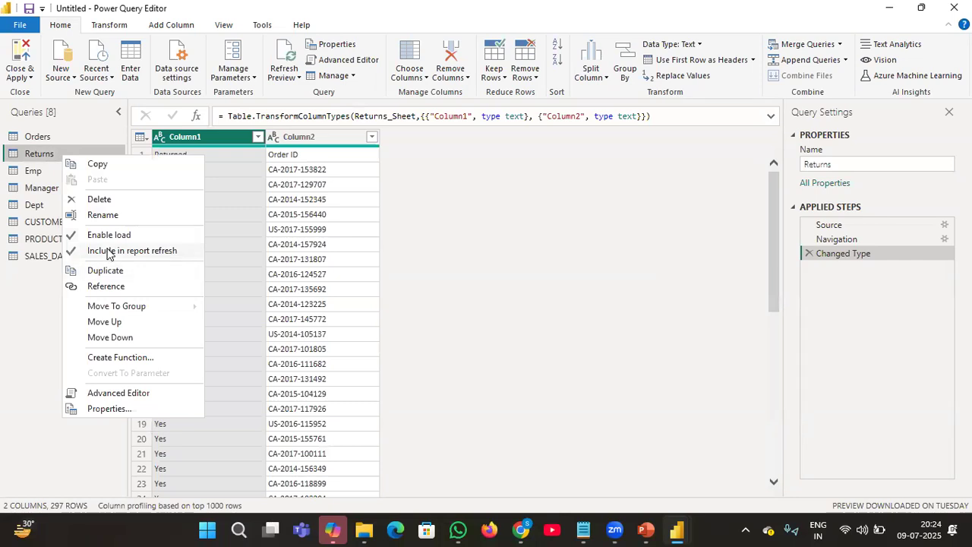
{"action": "left_click", "coordinate": [110, 275]}
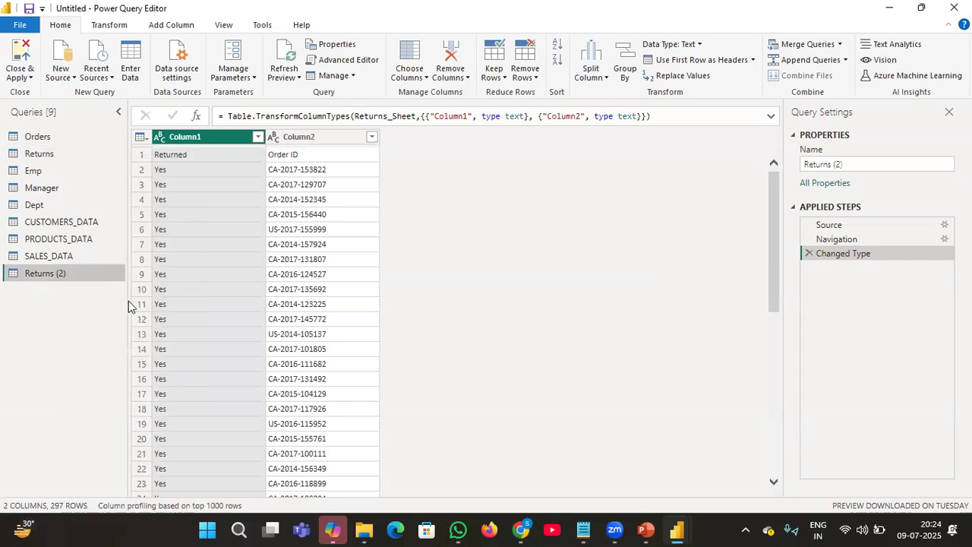
{"action": "right_click", "coordinate": [101, 274]}
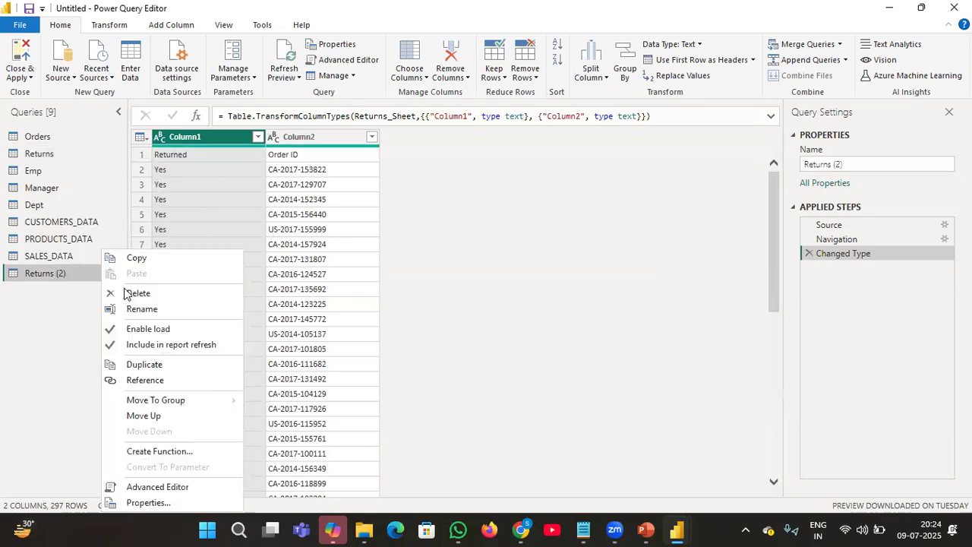
{"action": "left_click", "coordinate": [127, 293]}
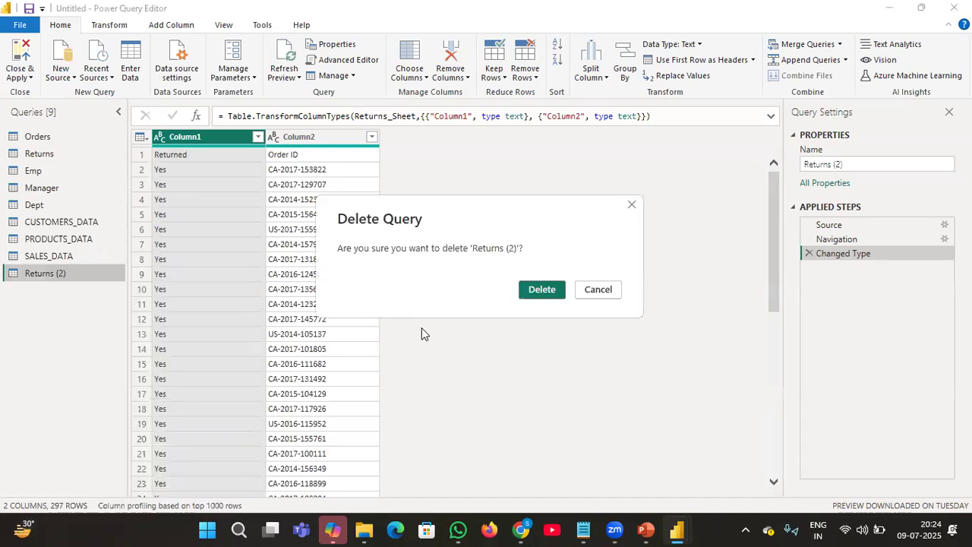
{"action": "left_click", "coordinate": [539, 289]}
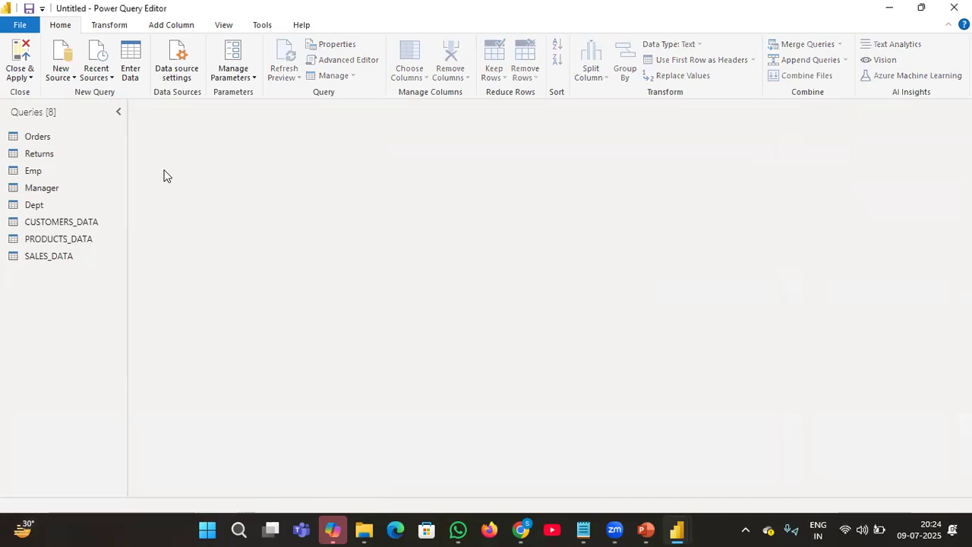
- Delete the Returns and Emp queries, confirming each removal
{"action": "right_click", "coordinate": [71, 149]}
{"action": "left_click", "coordinate": [123, 194]}
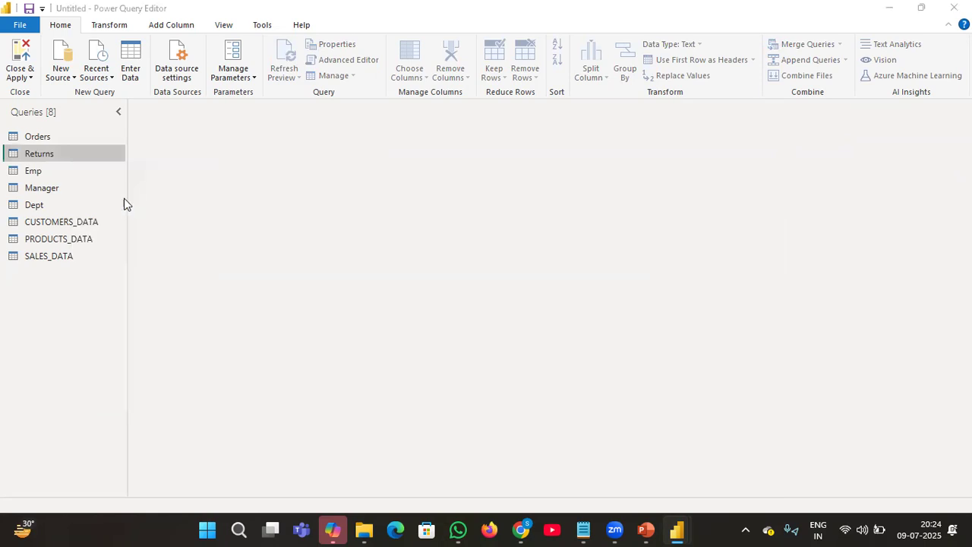
{"action": "left_click", "coordinate": [561, 292]}
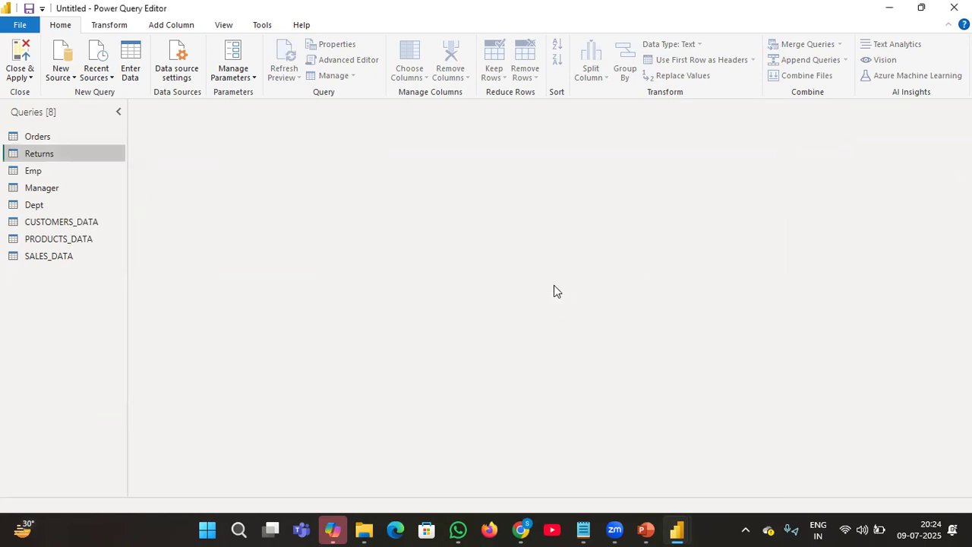
{"action": "right_click", "coordinate": [54, 156]}
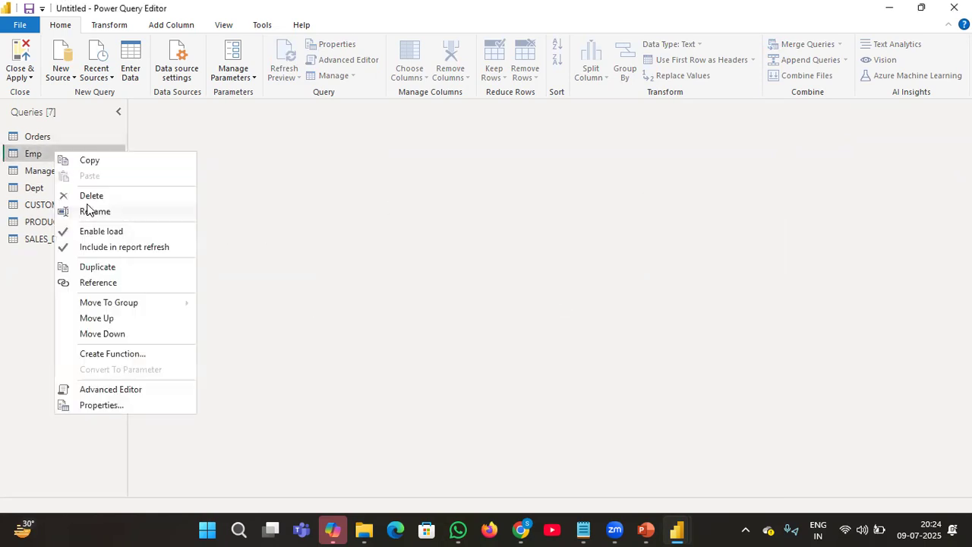
{"action": "left_click", "coordinate": [93, 195]}
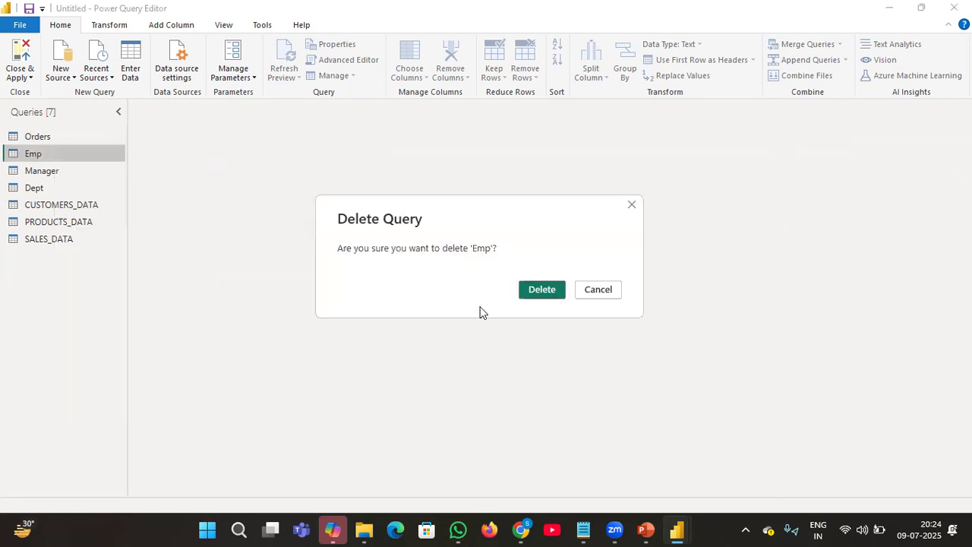
{"action": "left_click", "coordinate": [543, 290]}
- Delete the CUSTOMERS_DATA query and confirm its removal
{"action": "left_click", "coordinate": [87, 159]}
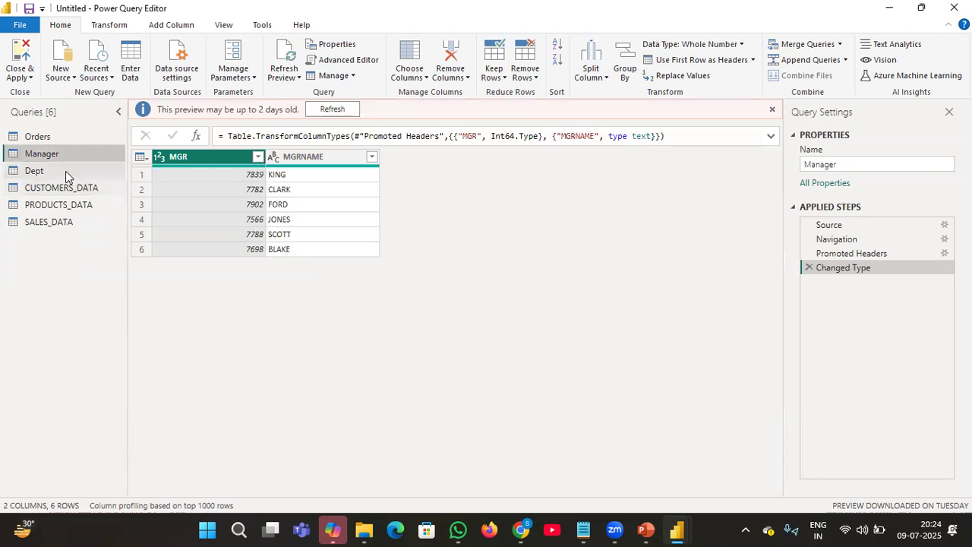
{"action": "left_click", "coordinate": [70, 190]}
{"action": "right_click", "coordinate": [70, 190]}
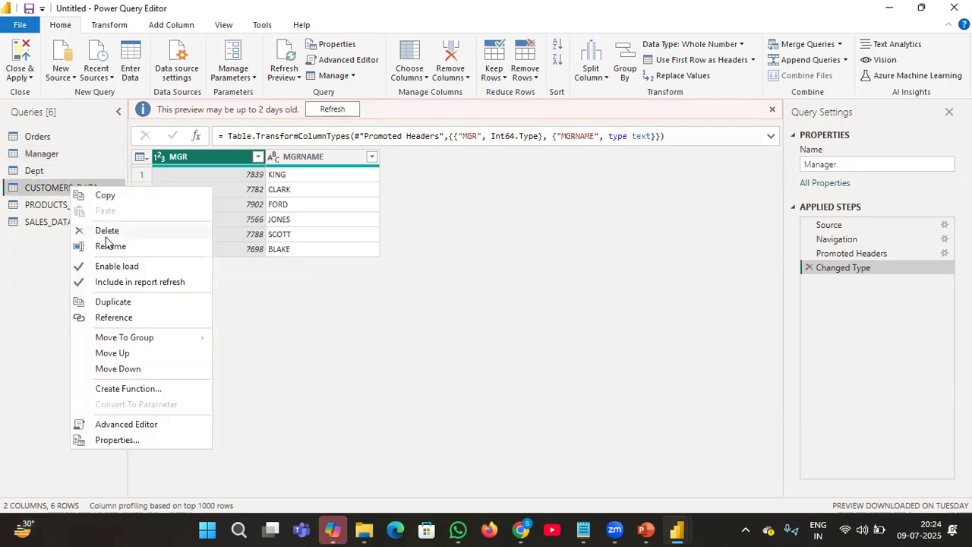
{"action": "left_click", "coordinate": [107, 229]}
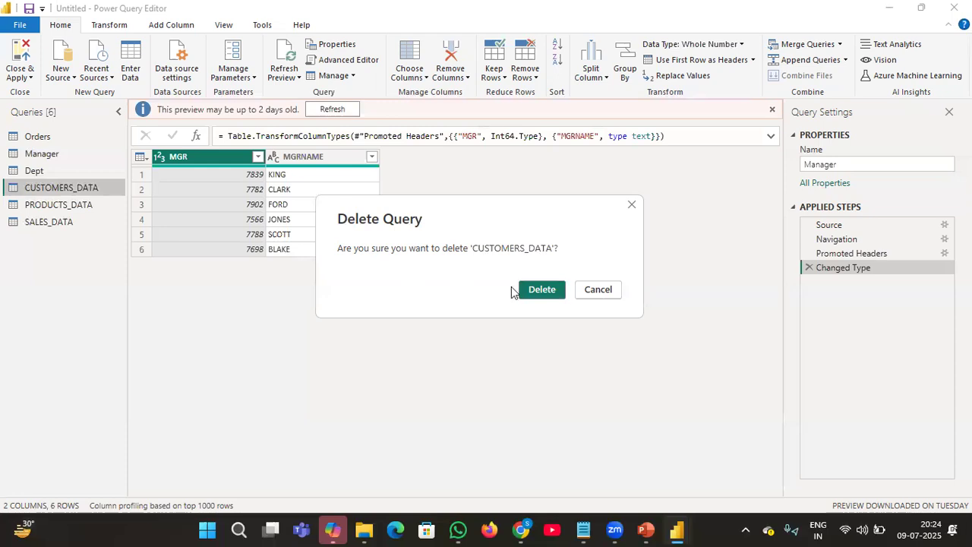
{"action": "left_click", "coordinate": [542, 289]}
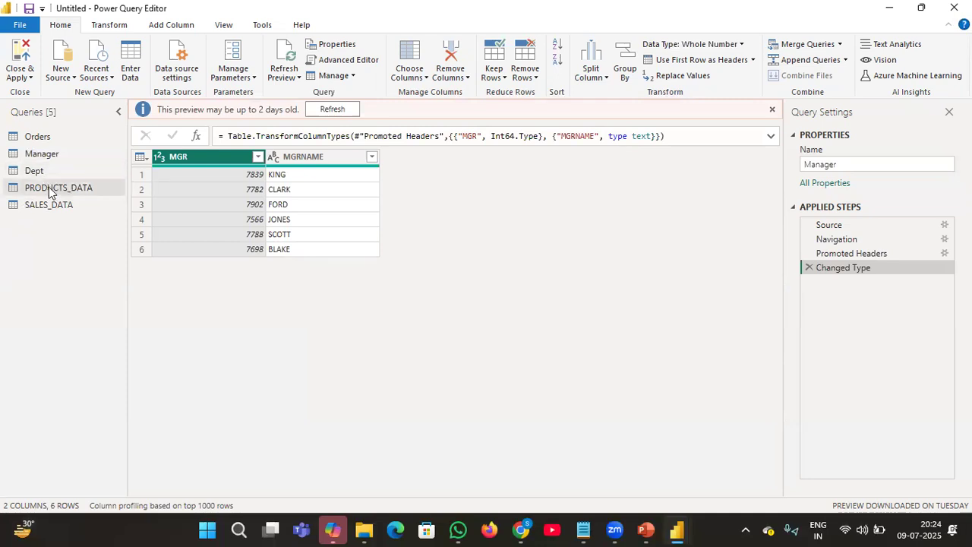
- Delete the PRODUCTS_DATA and SALES_DATA queries, confirming each removal
{"action": "right_click", "coordinate": [48, 186]}
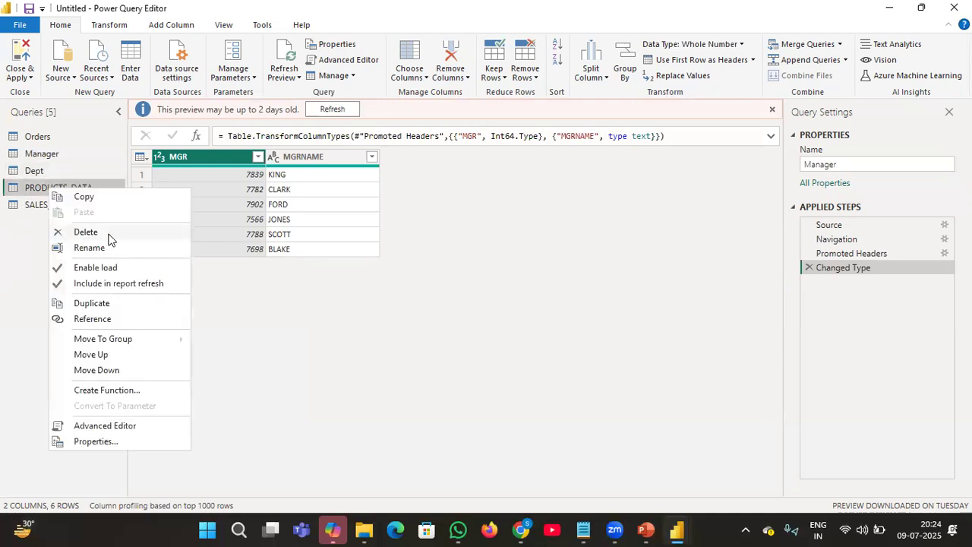
{"action": "left_click", "coordinate": [129, 233]}
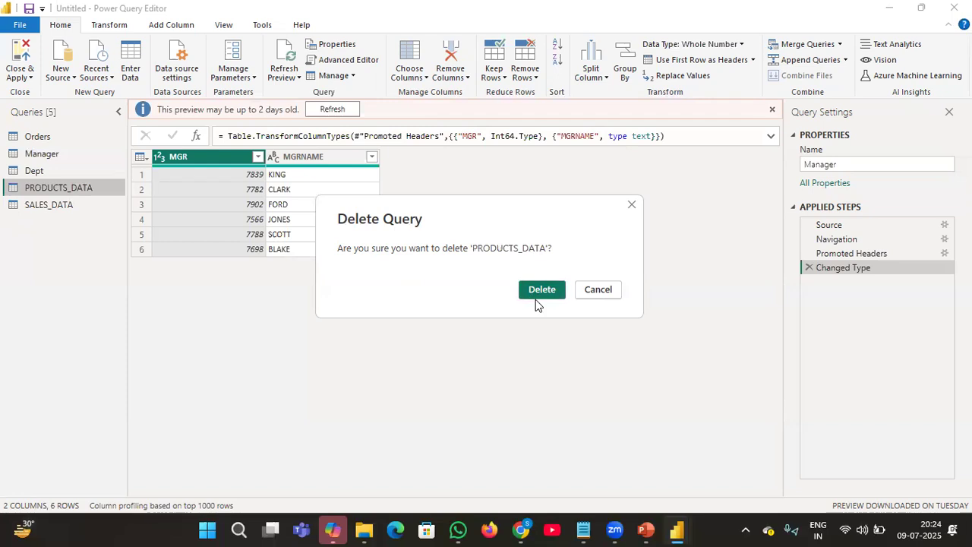
{"action": "left_click", "coordinate": [542, 287]}
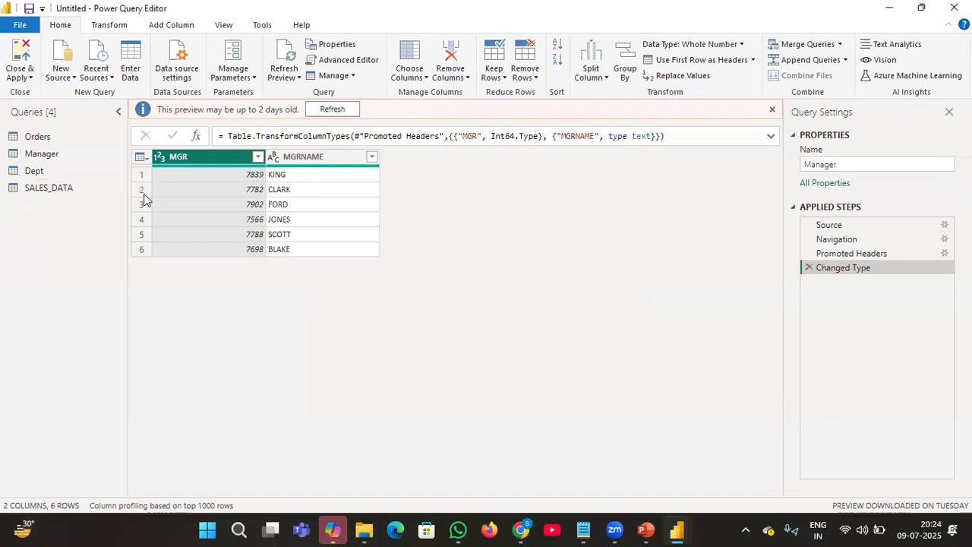
{"action": "right_click", "coordinate": [96, 193]}
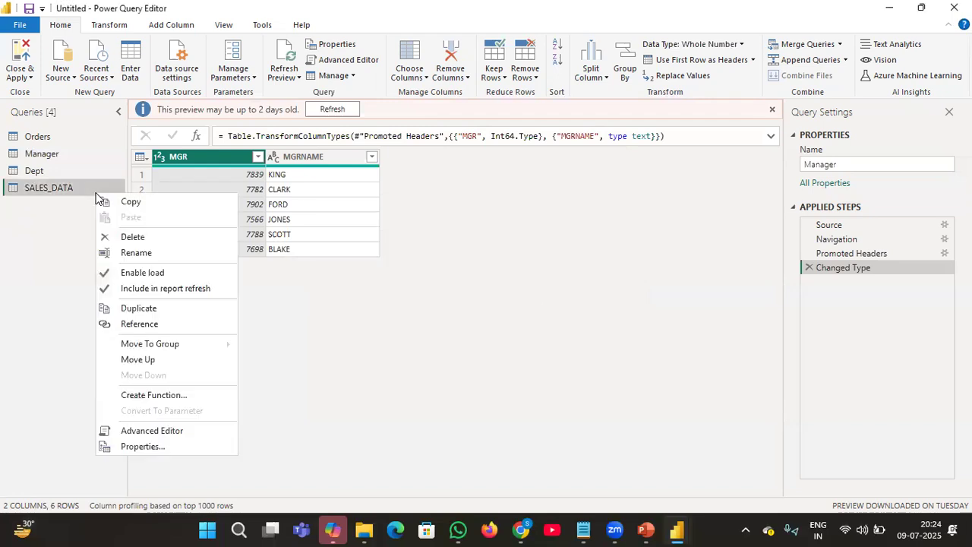
{"action": "left_click", "coordinate": [133, 238]}
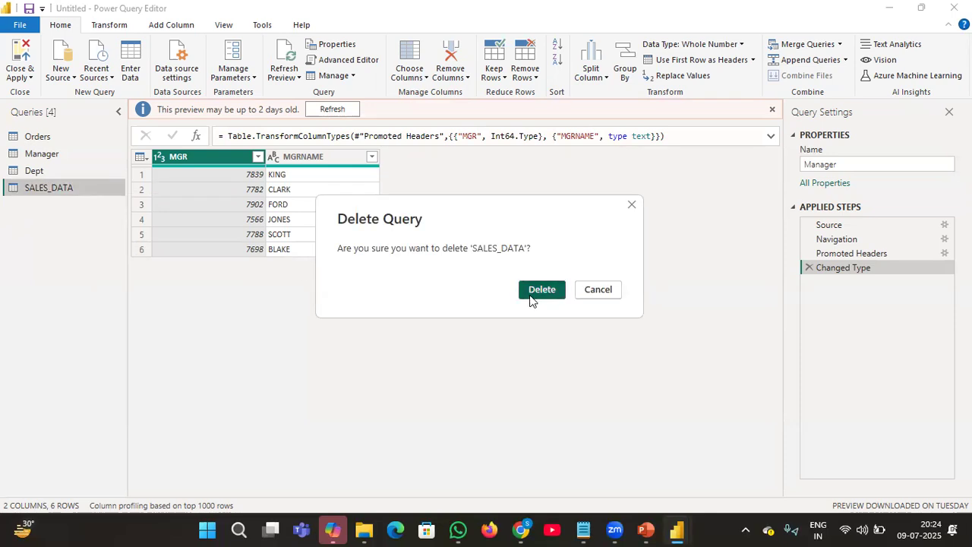
{"action": "left_click", "coordinate": [531, 294]}
- Check the Dept and Manager query previews, and close Power Query Editor, applying the changes to load the remaining queries
{"action": "left_click", "coordinate": [65, 171]}
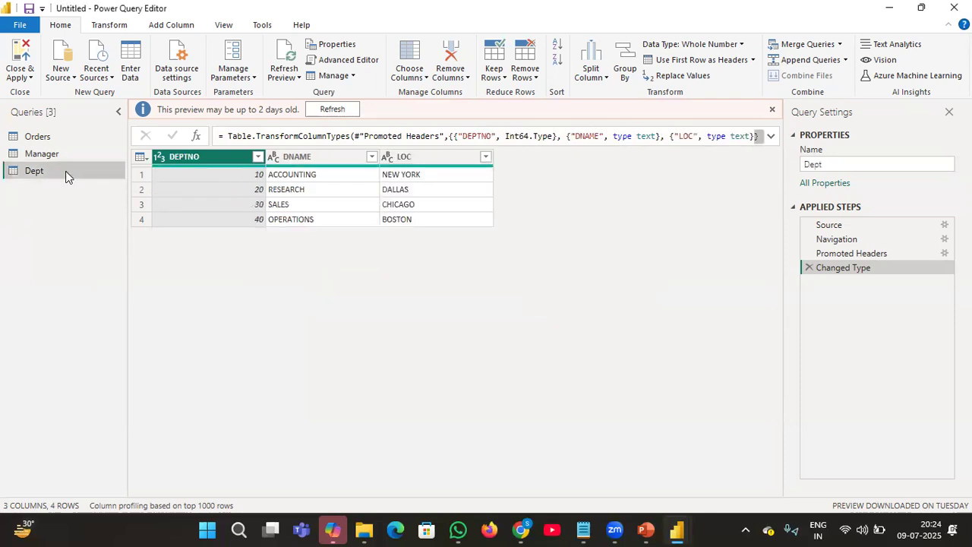
{"action": "left_click", "coordinate": [48, 155]}
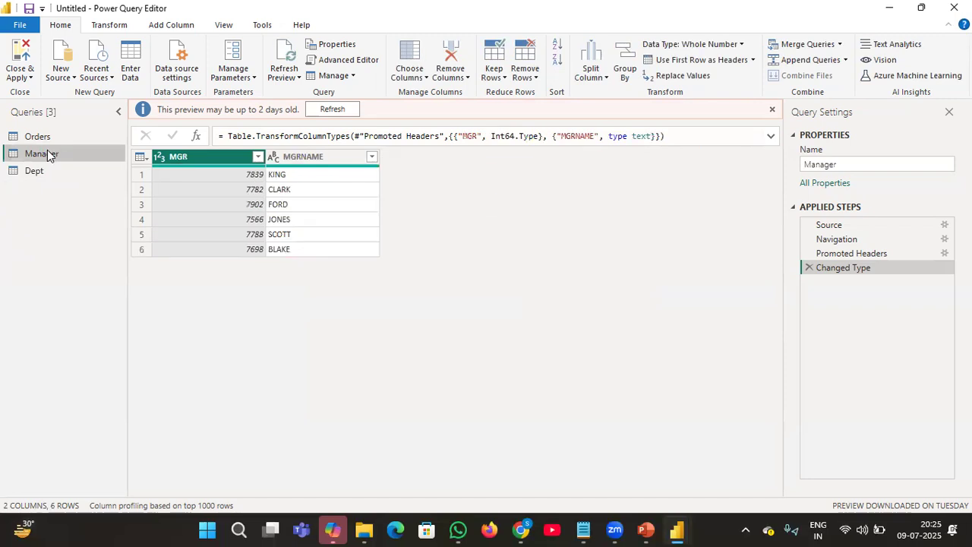
{"action": "left_click", "coordinate": [19, 53]}
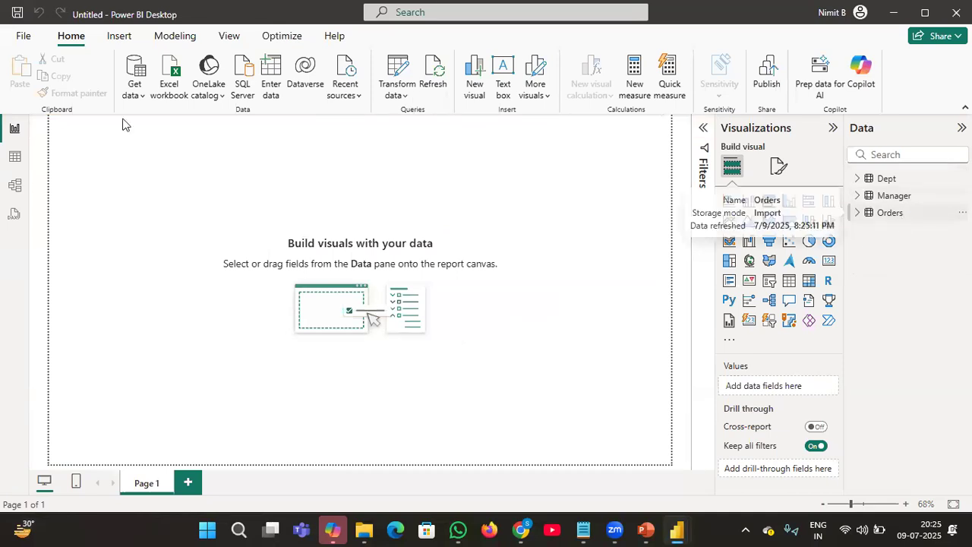
- Compare the report and table views, and examine the columns of the loaded Orders table in the table view
{"action": "left_click", "coordinate": [15, 157]}
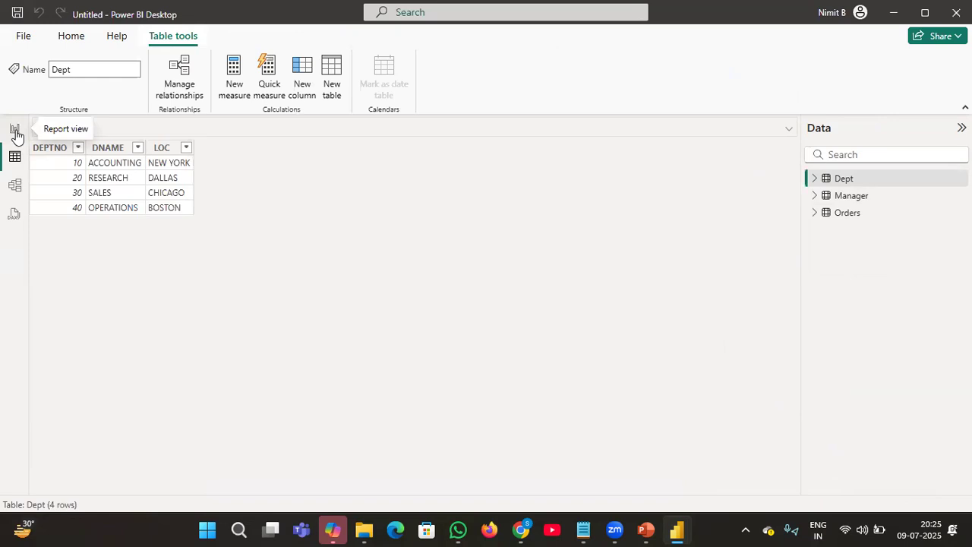
{"action": "left_click", "coordinate": [15, 130]}
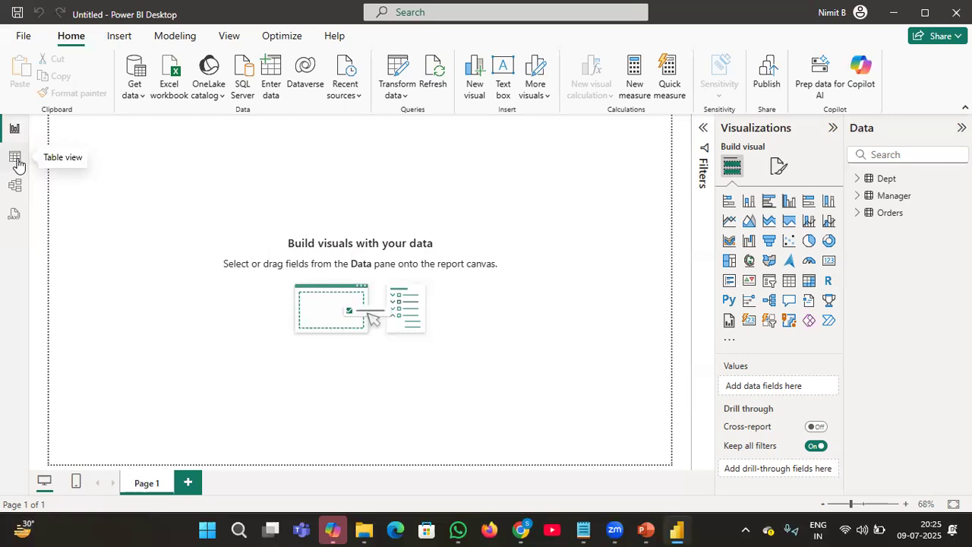
{"action": "left_click", "coordinate": [15, 159]}
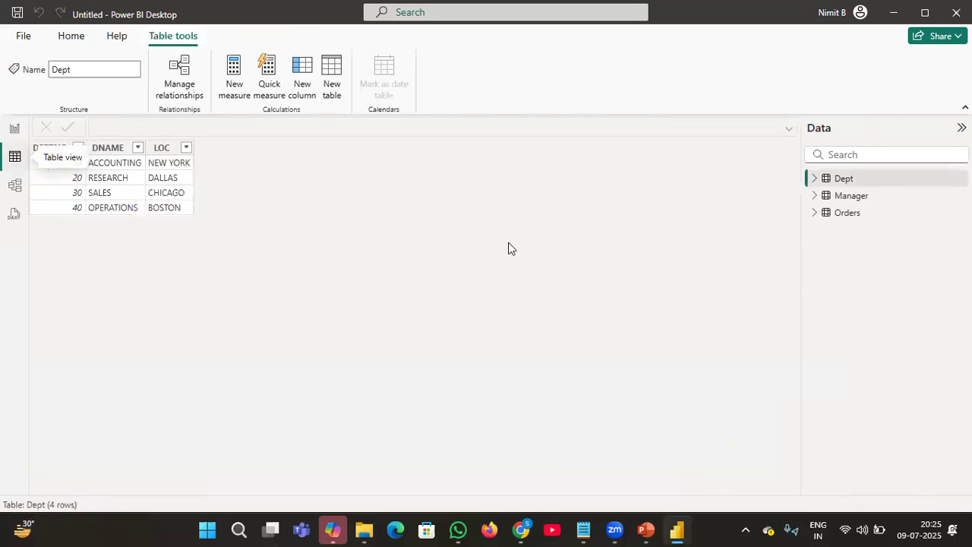
{"action": "left_click", "coordinate": [854, 216]}
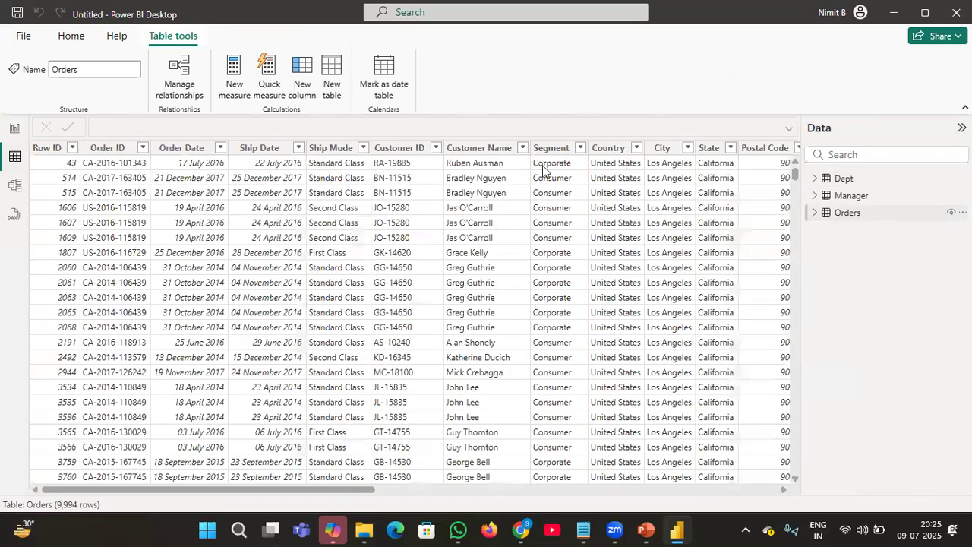
{"action": "scroll", "coordinate": [621, 231], "scroll_direction": "right", "scroll_amount": 3}
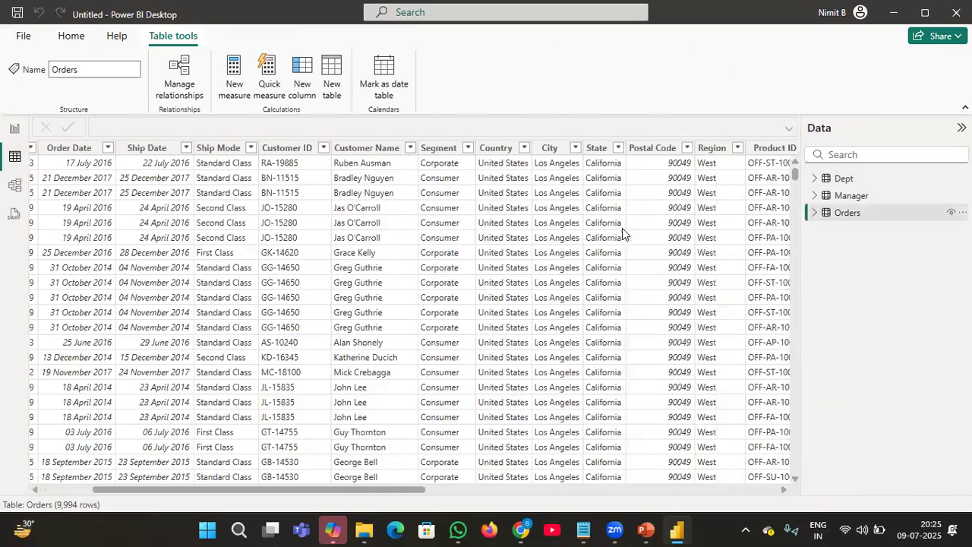
{"action": "scroll", "coordinate": [622, 231], "scroll_direction": "right", "scroll_amount": 4}
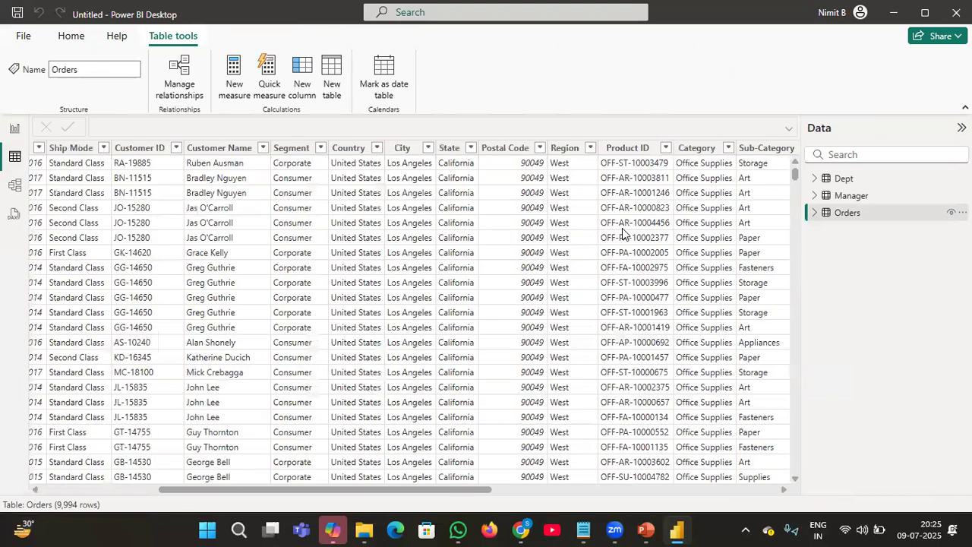
{"action": "scroll", "coordinate": [621, 233], "scroll_direction": "left", "scroll_amount": 2}
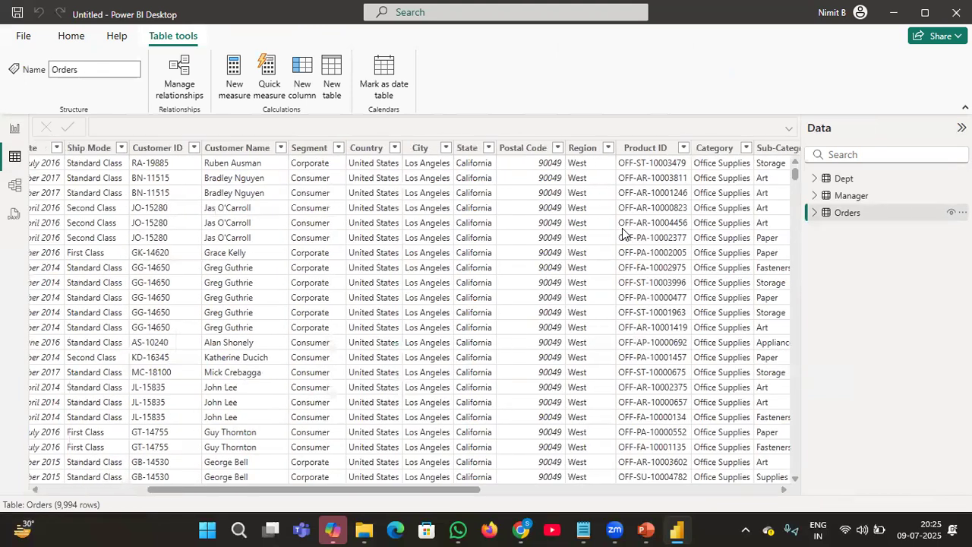
{"action": "scroll", "coordinate": [622, 227], "scroll_direction": "left", "scroll_amount": 6}
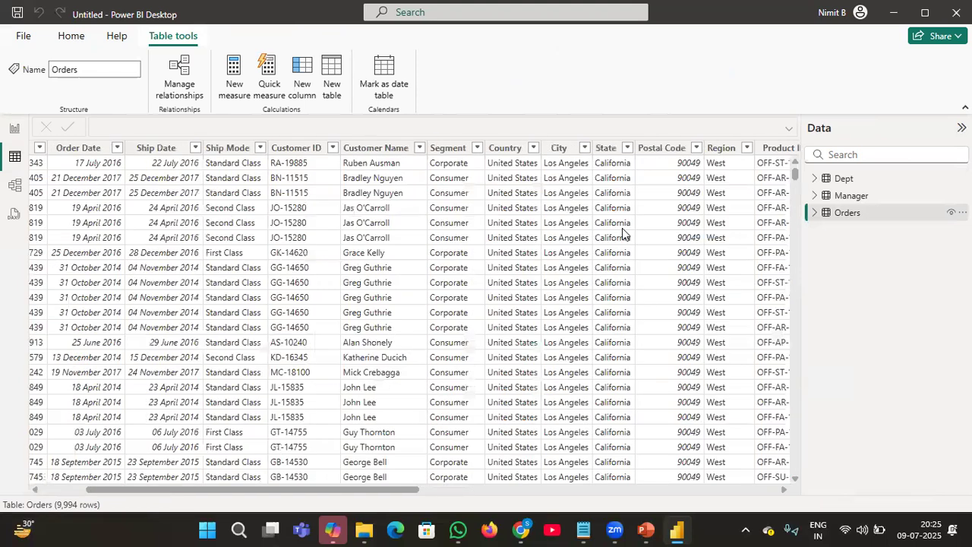
{"action": "scroll", "coordinate": [622, 228], "scroll_direction": "right", "scroll_amount": 6}
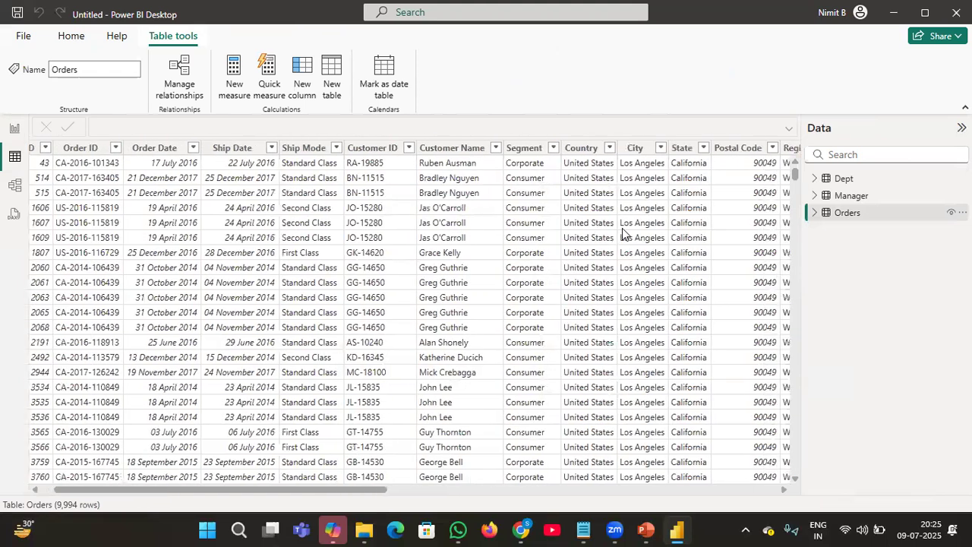
- Examine the Region column's filter values in the Orders table view, leaving every region selected
{"action": "scroll", "coordinate": [622, 227], "scroll_direction": "right", "scroll_amount": 1}
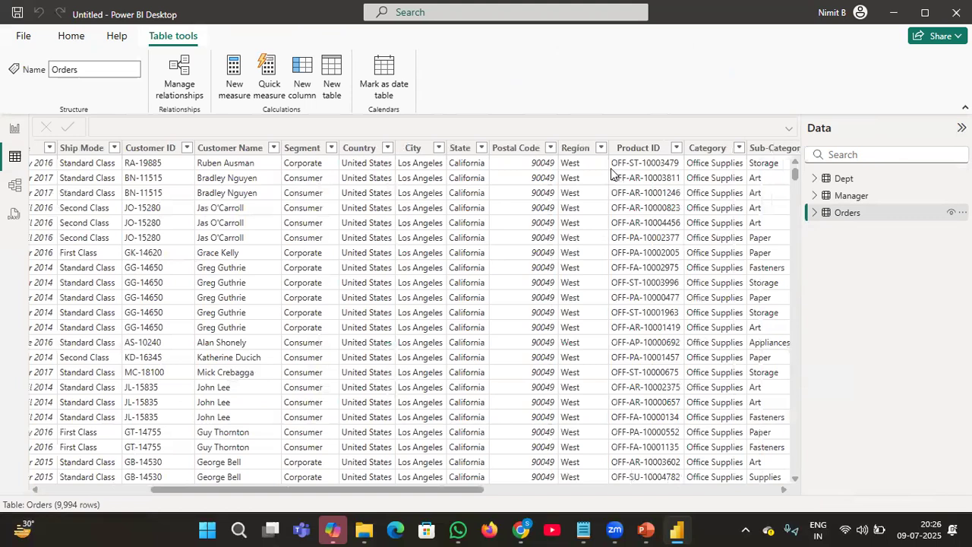
{"action": "left_click", "coordinate": [601, 150]}
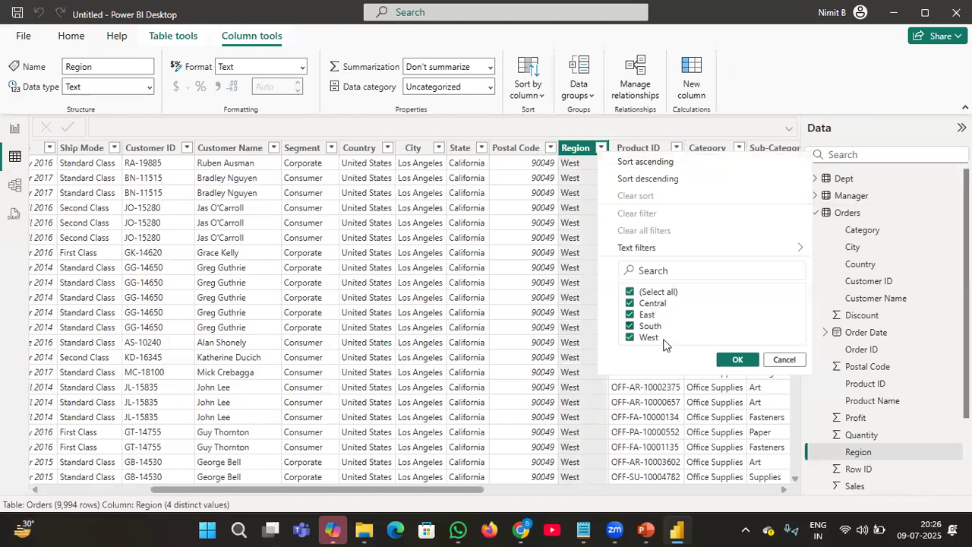
{"action": "left_click", "coordinate": [735, 359]}
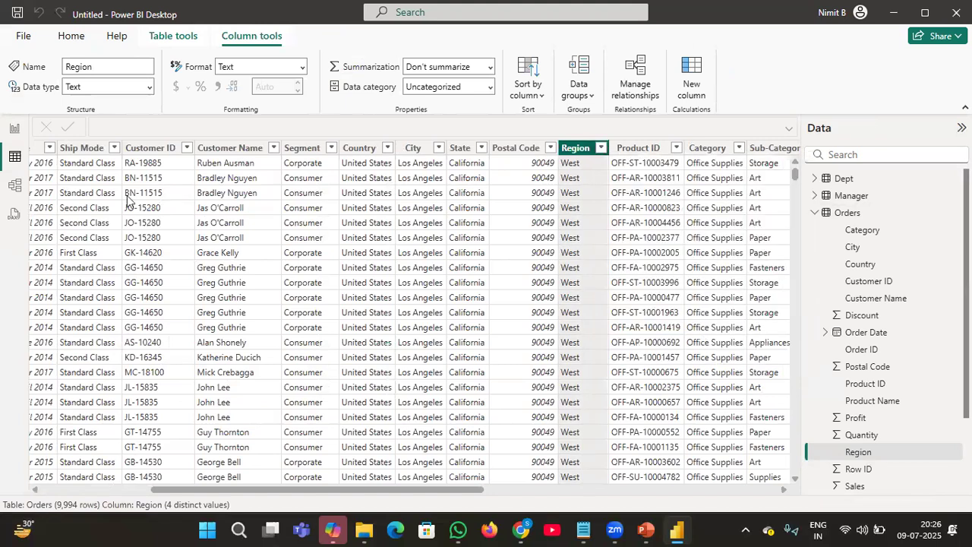
- Create a stacked bar chart of Orders Quantity by City on the report page and enlarge it
{"action": "left_click", "coordinate": [13, 130]}
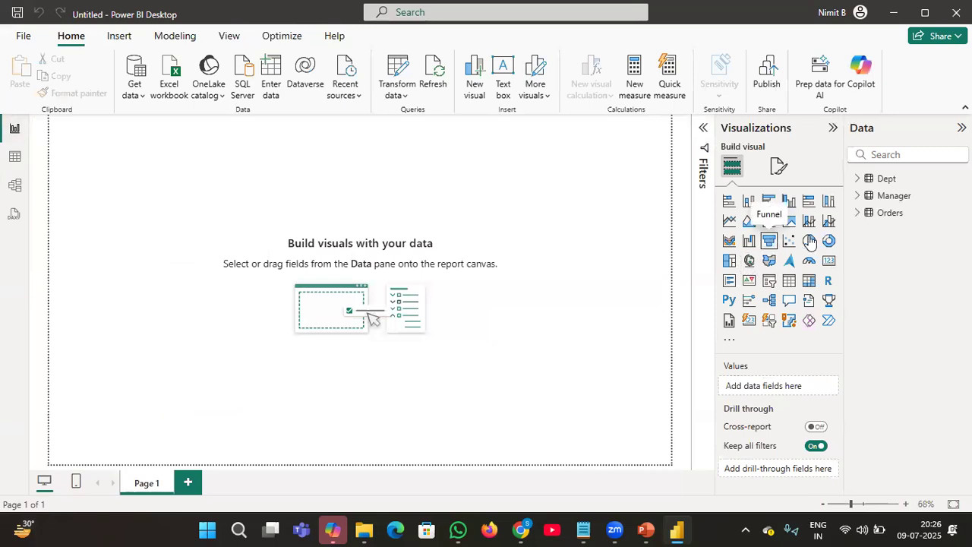
{"action": "left_click", "coordinate": [728, 202]}
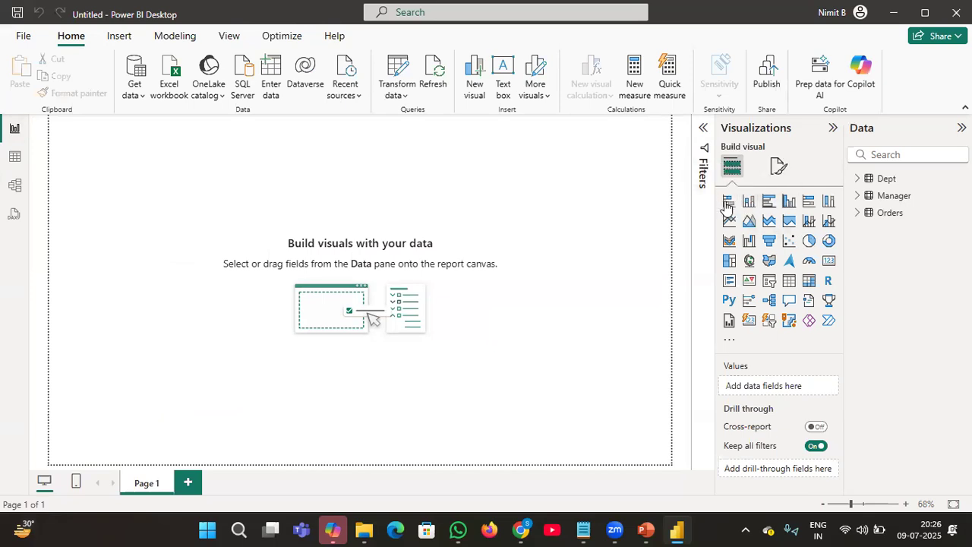
{"action": "left_click", "coordinate": [859, 215]}
{"action": "left_click", "coordinate": [880, 247]}
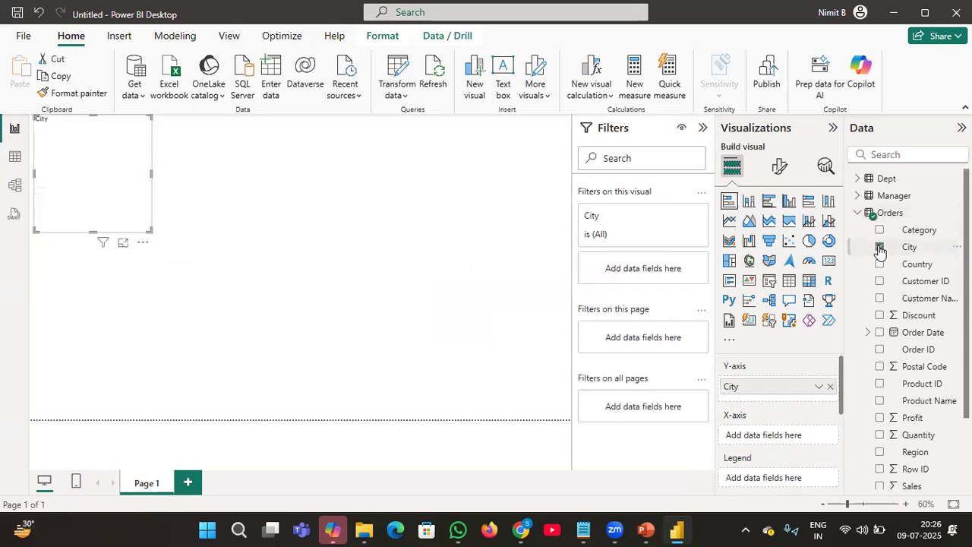
{"action": "scroll", "coordinate": [878, 406], "scroll_direction": "down", "scroll_amount": 2}
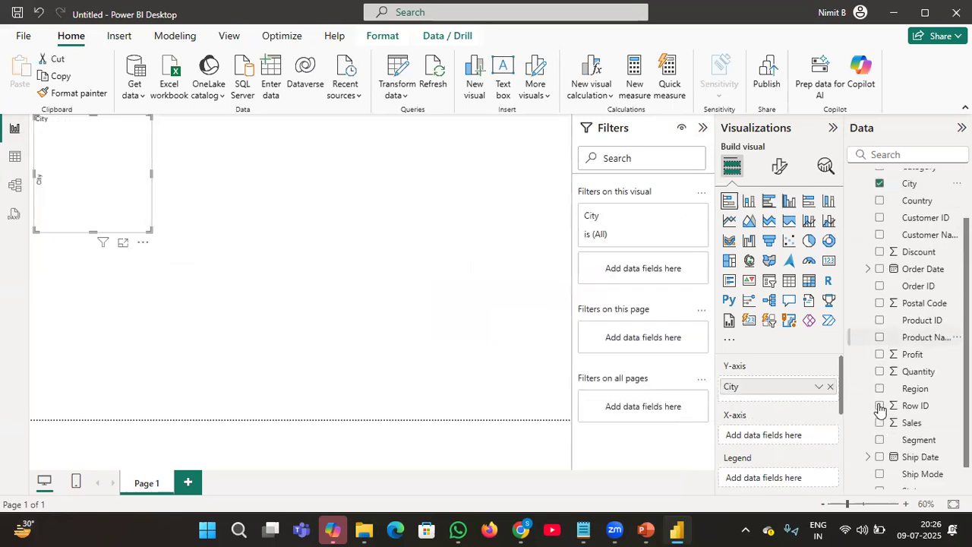
{"action": "left_click", "coordinate": [879, 372]}
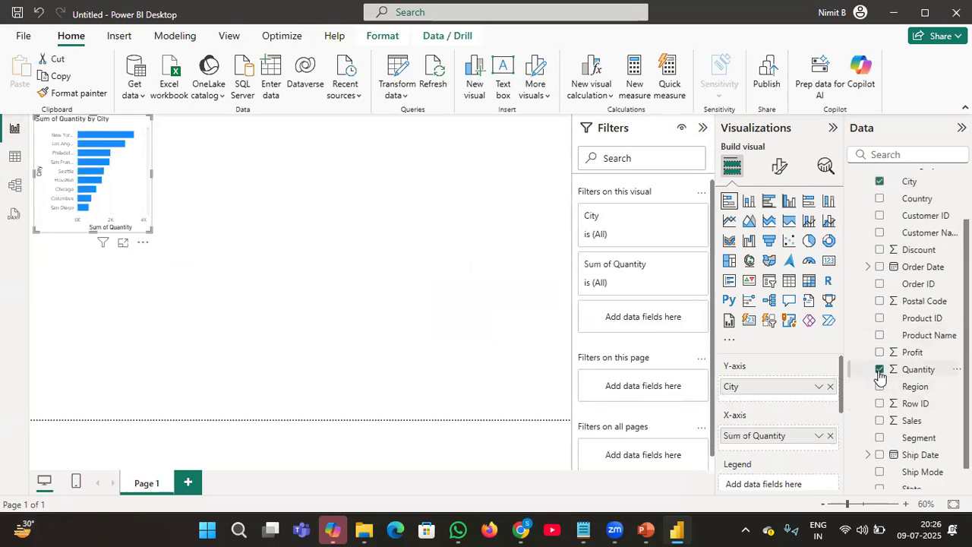
{"action": "left_click_drag", "start_coordinate": [151, 229], "coordinate": [275, 259]}
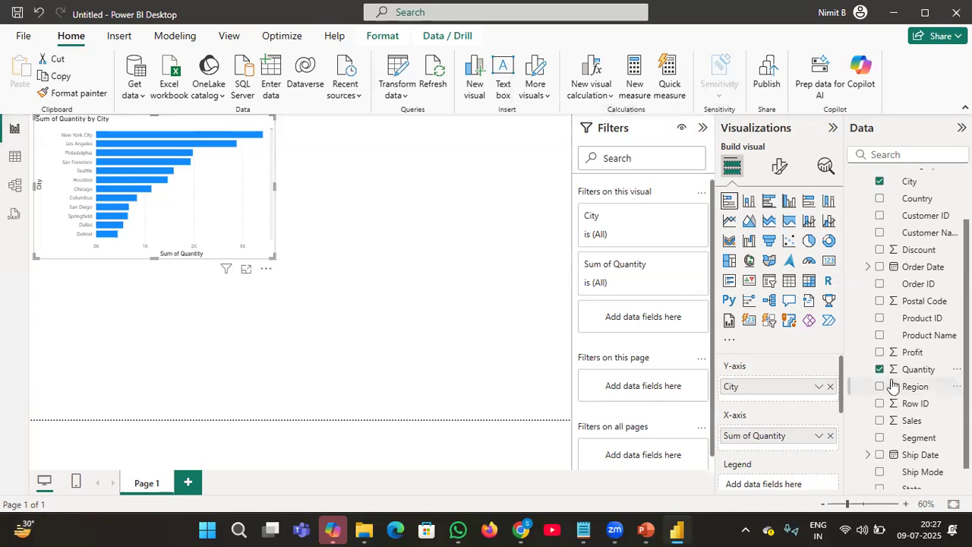
- Add Region as a visual-level filter on the bar chart and restrict it to Central
{"action": "scroll", "coordinate": [892, 384], "scroll_direction": "down", "scroll_amount": 1}
{"action": "scroll", "coordinate": [893, 379], "scroll_direction": "up", "scroll_amount": 3}
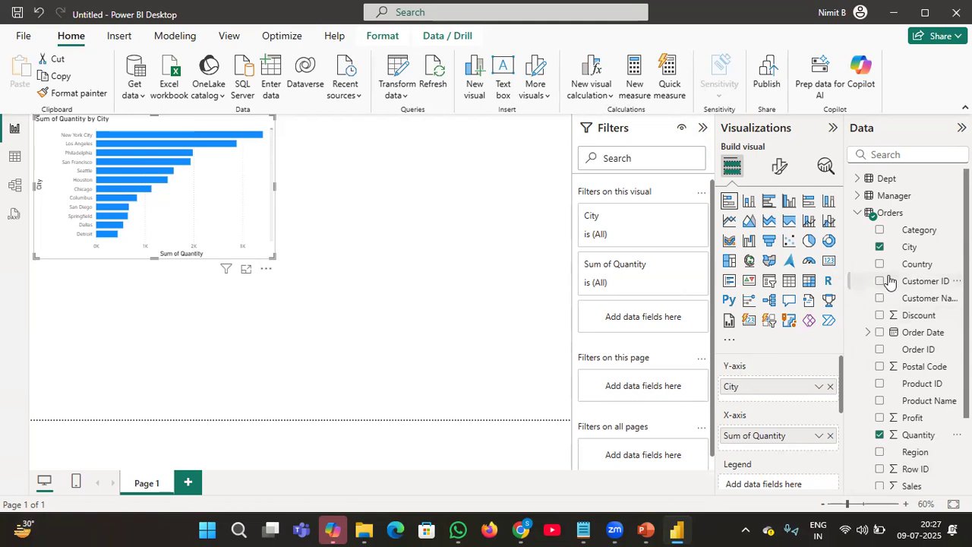
{"action": "scroll", "coordinate": [881, 383], "scroll_direction": "down", "scroll_amount": 3}
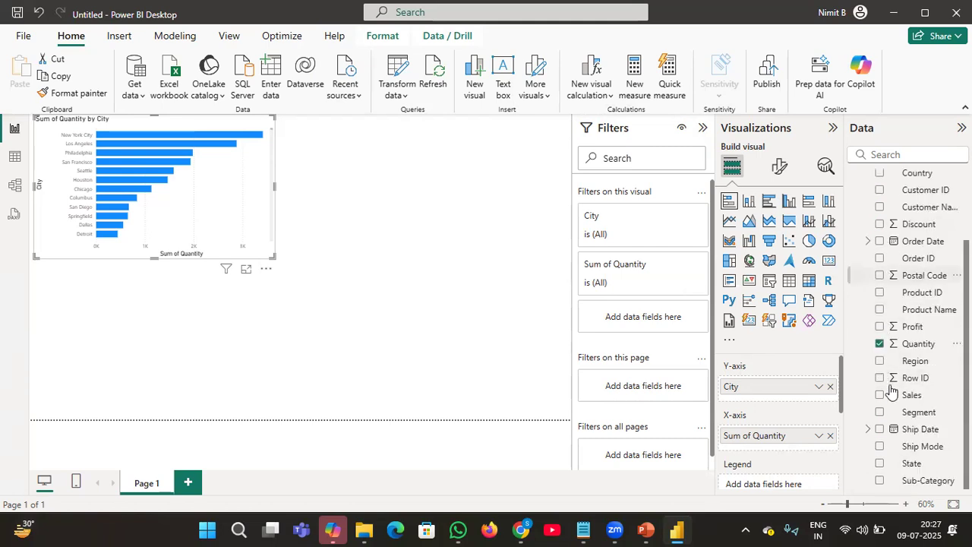
{"action": "left_click_drag", "start_coordinate": [914, 366], "coordinate": [632, 324]}
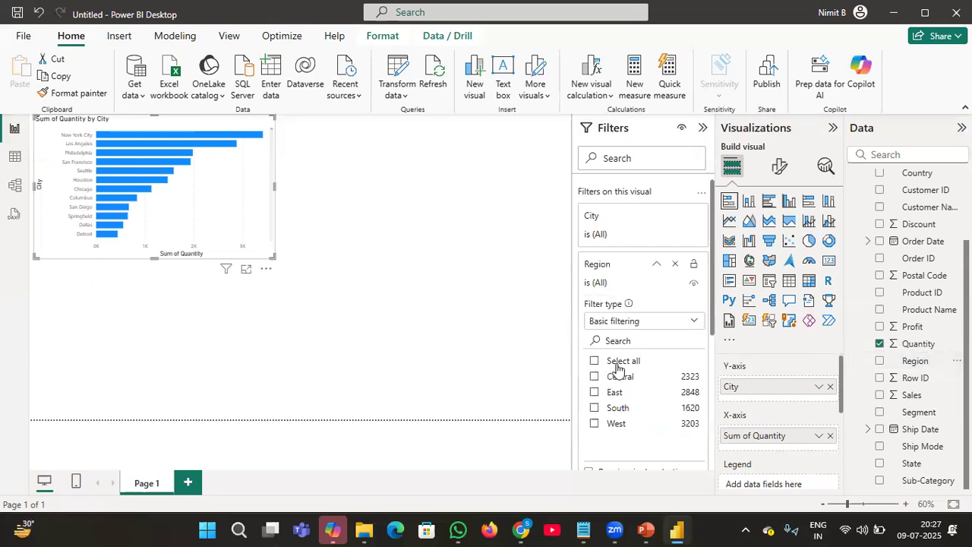
{"action": "left_click", "coordinate": [594, 379]}
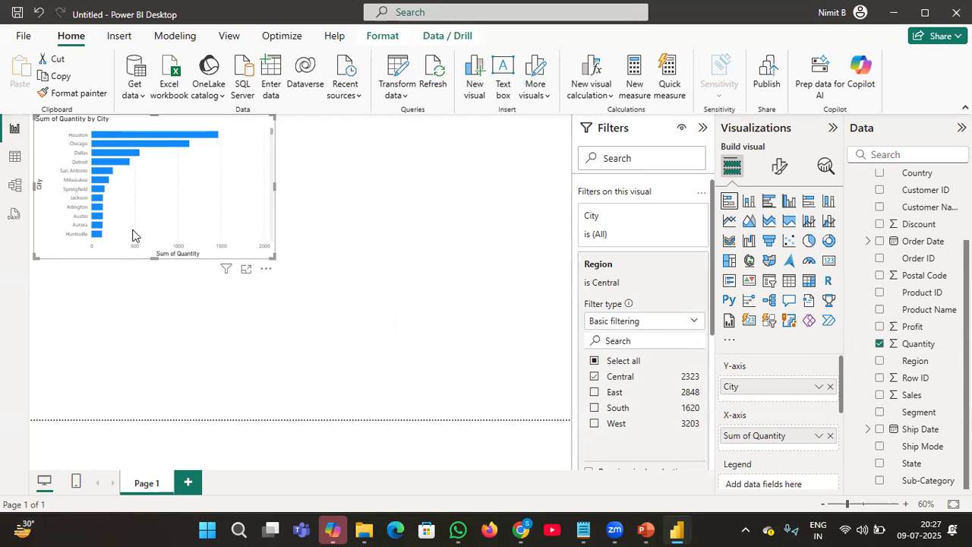
- Return to the table view, open Power Query Editor and look across the Orders query's columns
{"action": "left_click", "coordinate": [15, 158]}
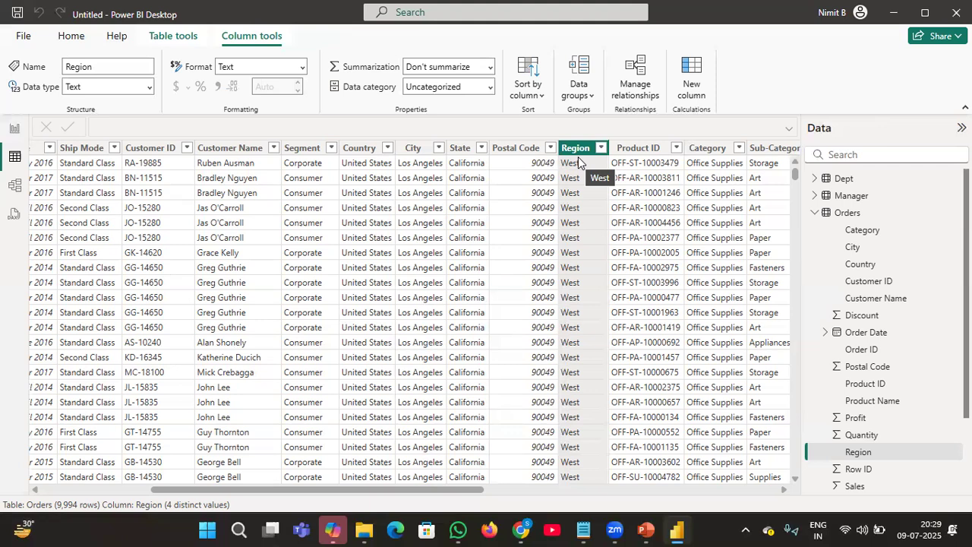
{"action": "left_click", "coordinate": [67, 36]}
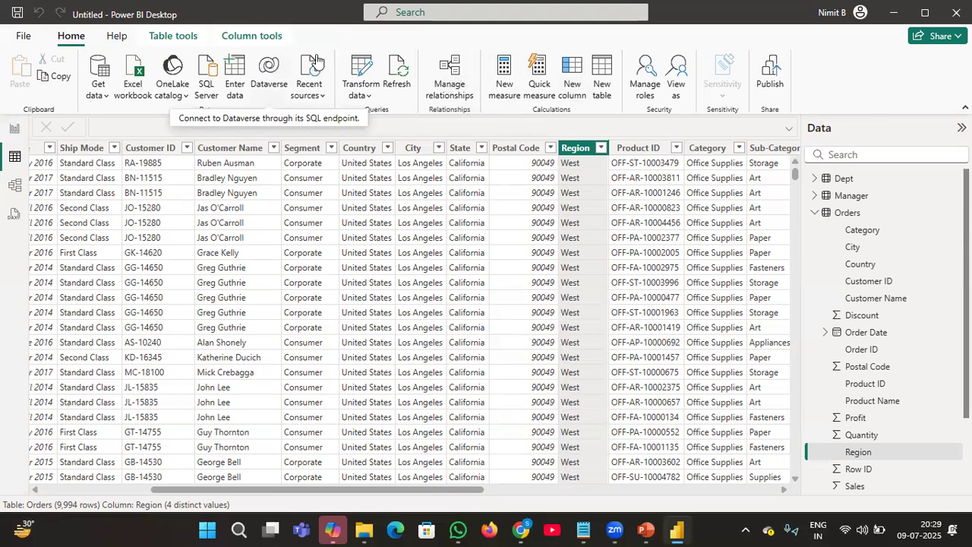
{"action": "left_click", "coordinate": [351, 64]}
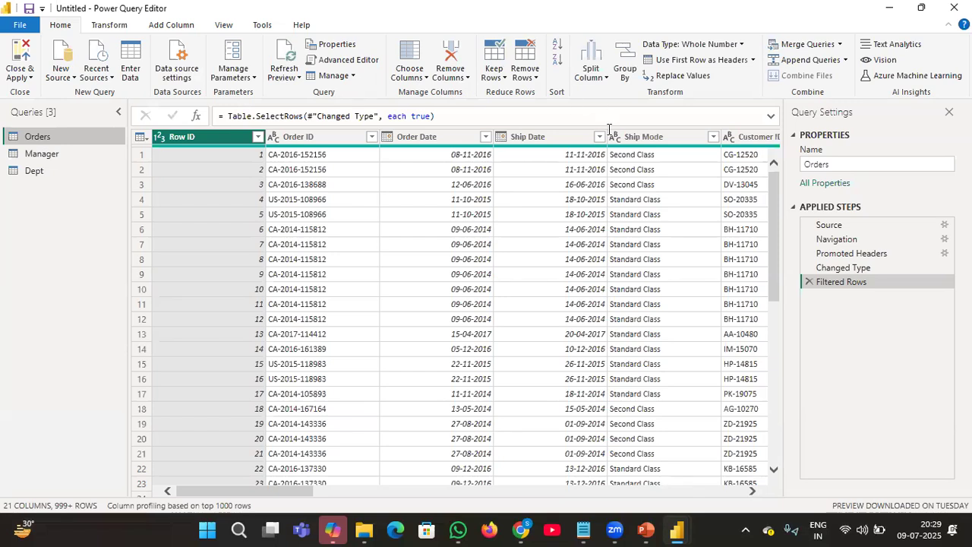
{"action": "scroll", "coordinate": [615, 172], "scroll_direction": "right", "scroll_amount": 3}
{"action": "scroll", "coordinate": [615, 172], "scroll_direction": "right", "scroll_amount": 3}
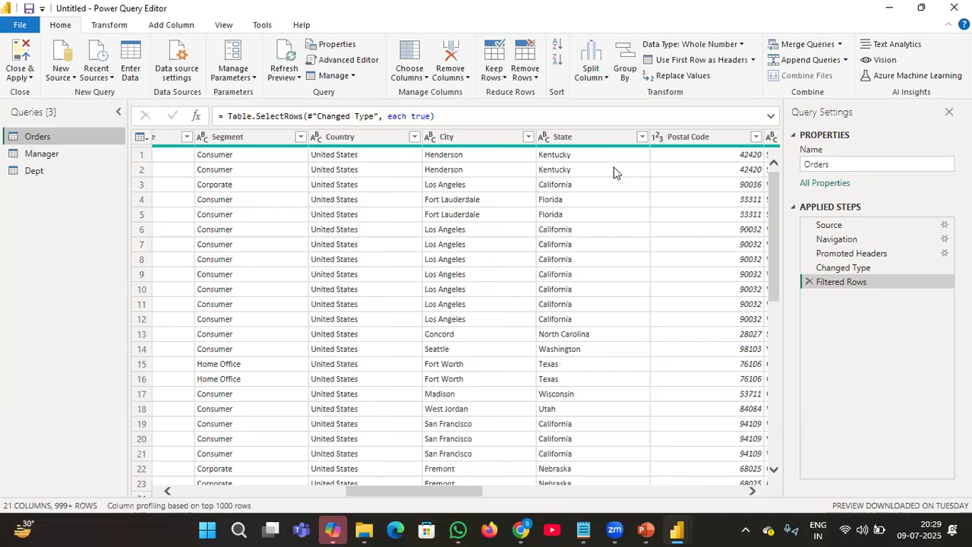
{"action": "scroll", "coordinate": [615, 172], "scroll_direction": "right", "scroll_amount": 5}
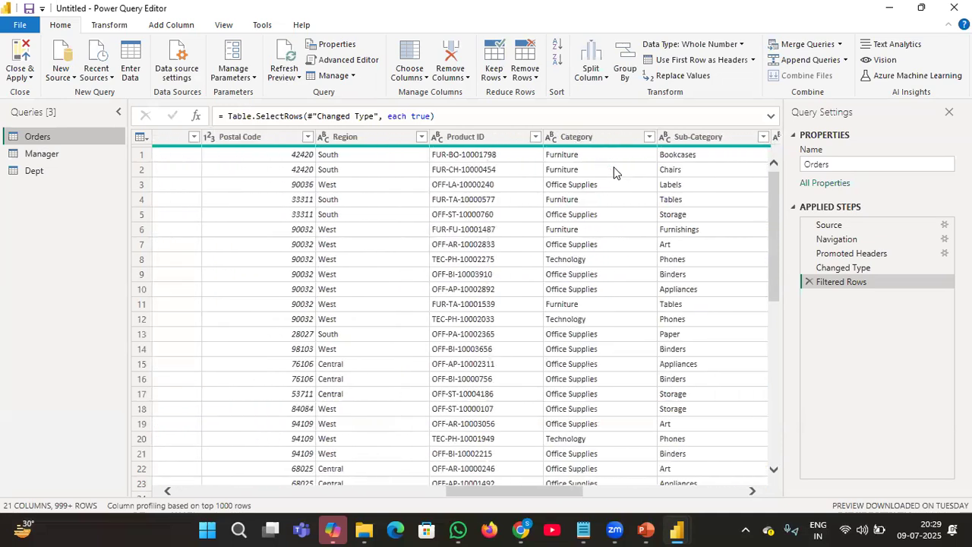
{"action": "scroll", "coordinate": [615, 172], "scroll_direction": "right", "scroll_amount": 4}
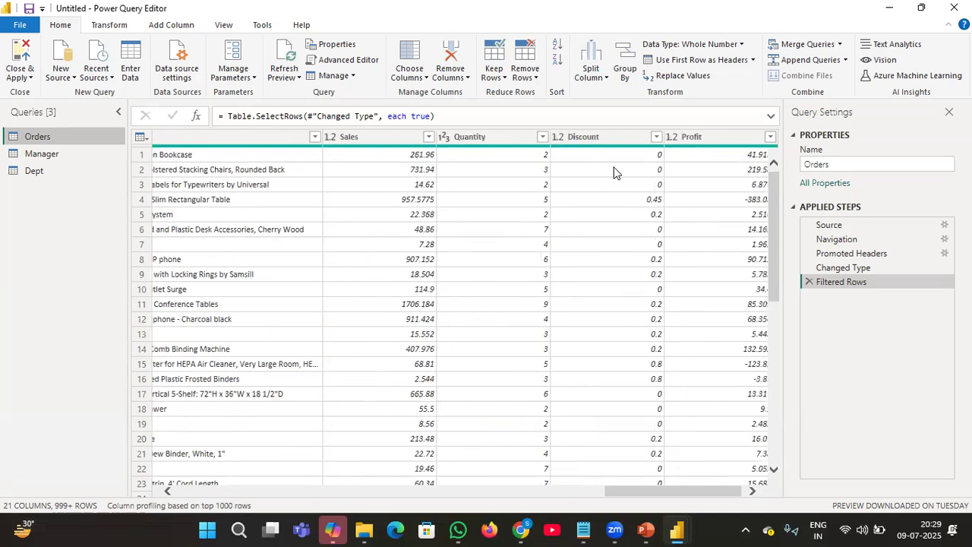
{"action": "scroll", "coordinate": [615, 172], "scroll_direction": "right", "scroll_amount": 1}
{"action": "scroll", "coordinate": [615, 172], "scroll_direction": "left", "scroll_amount": 15}
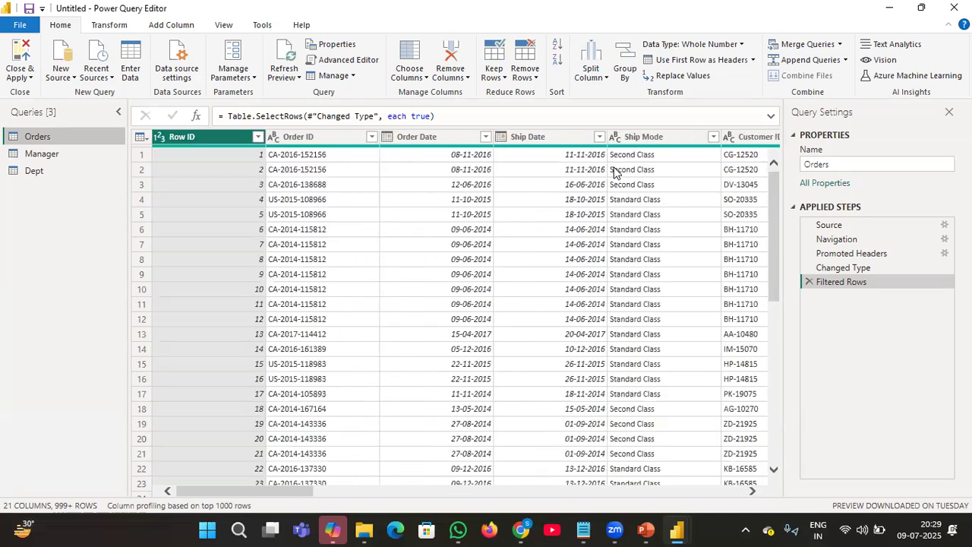
- Filter the Orders query's Region column to Central only, and close Power Query Editor, applying the change
{"action": "scroll", "coordinate": [524, 167], "scroll_direction": "right", "scroll_amount": 3}
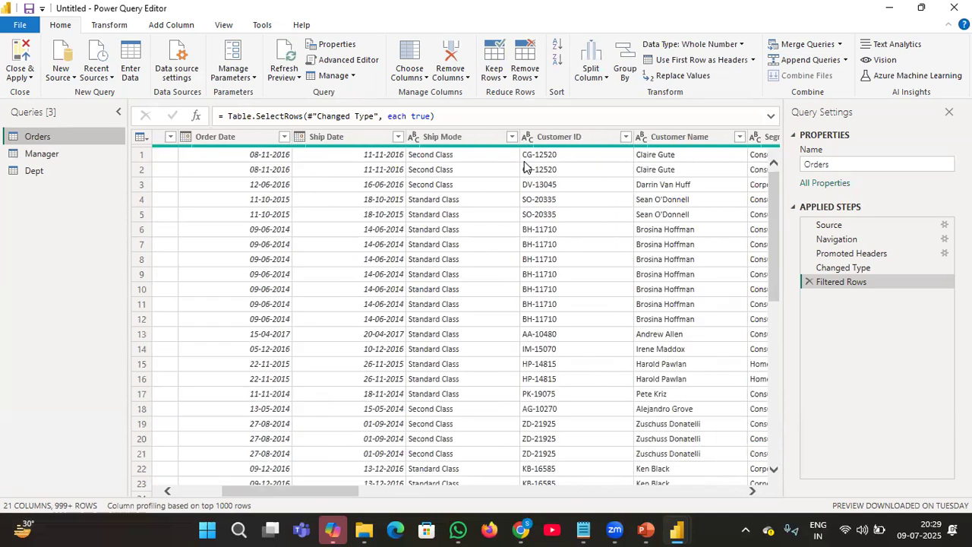
{"action": "scroll", "coordinate": [523, 167], "scroll_direction": "right", "scroll_amount": 3}
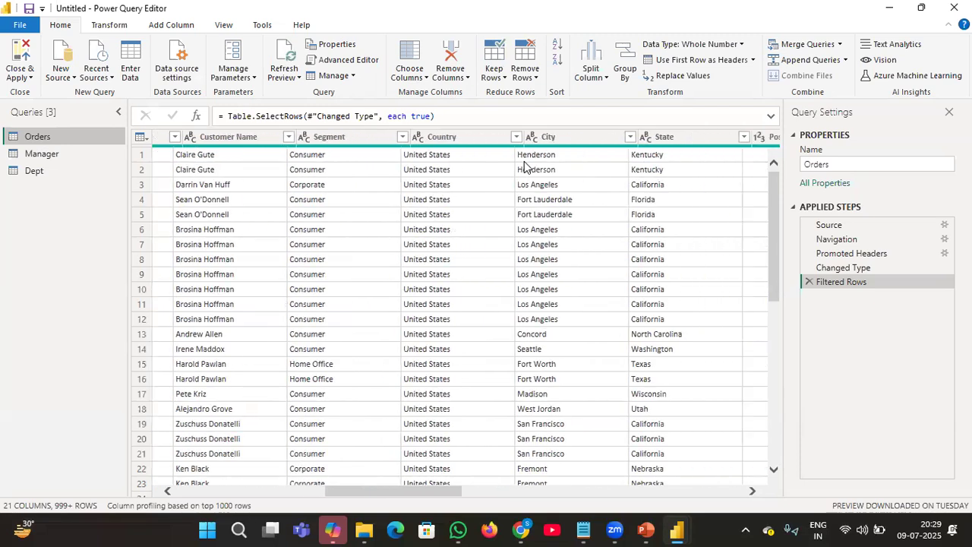
{"action": "scroll", "coordinate": [524, 167], "scroll_direction": "right", "scroll_amount": 1}
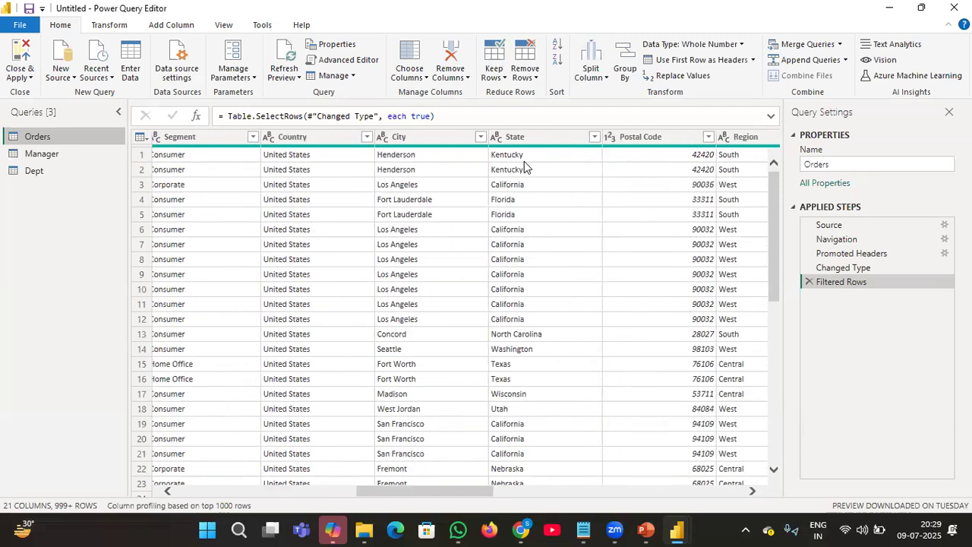
{"action": "scroll", "coordinate": [523, 167], "scroll_direction": "right", "scroll_amount": 1}
{"action": "scroll", "coordinate": [524, 167], "scroll_direction": "right", "scroll_amount": 1}
{"action": "left_click", "coordinate": [626, 137]}
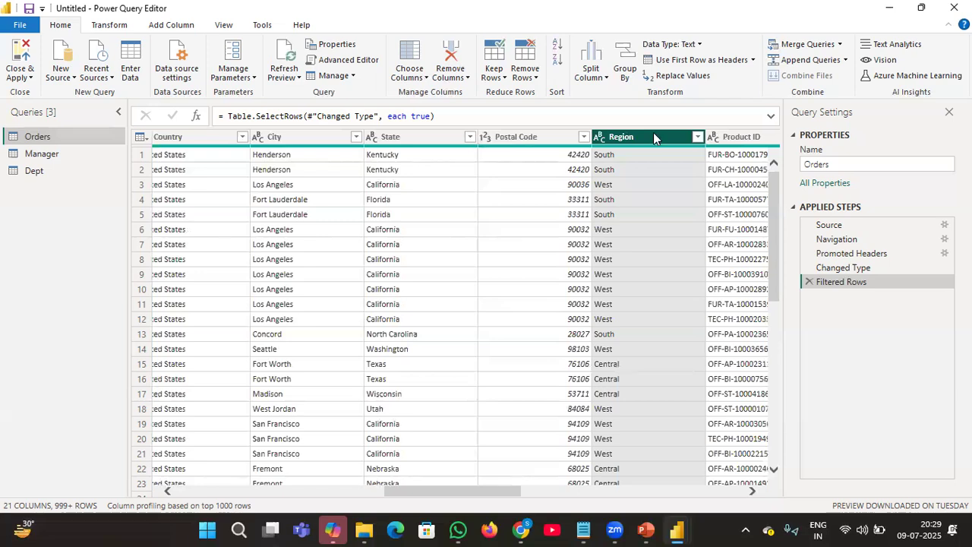
{"action": "left_click", "coordinate": [698, 135]}
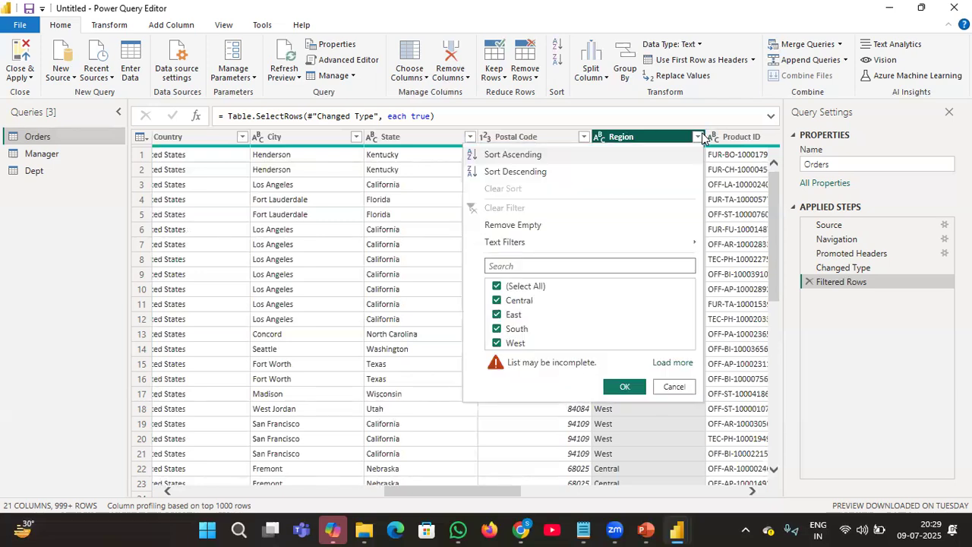
{"action": "left_click", "coordinate": [497, 287]}
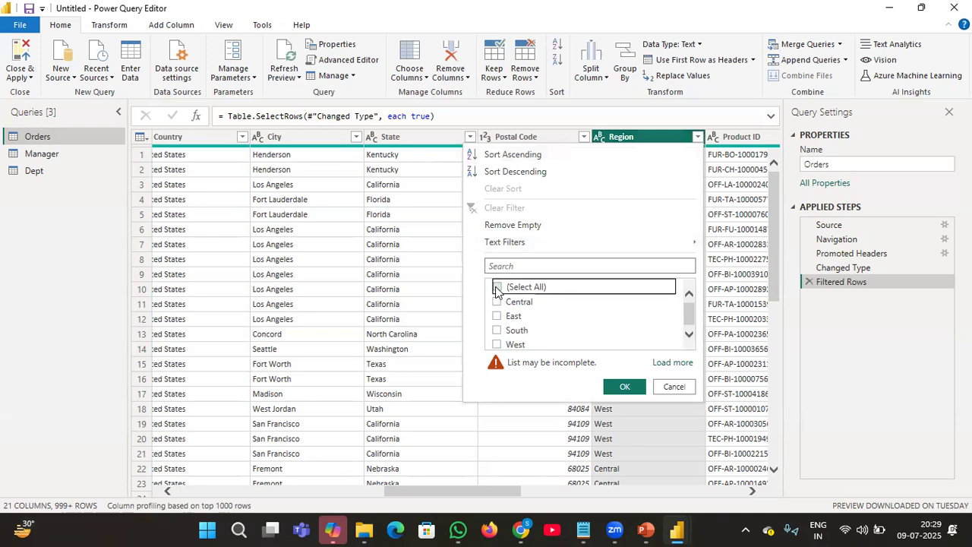
{"action": "left_click", "coordinate": [497, 302]}
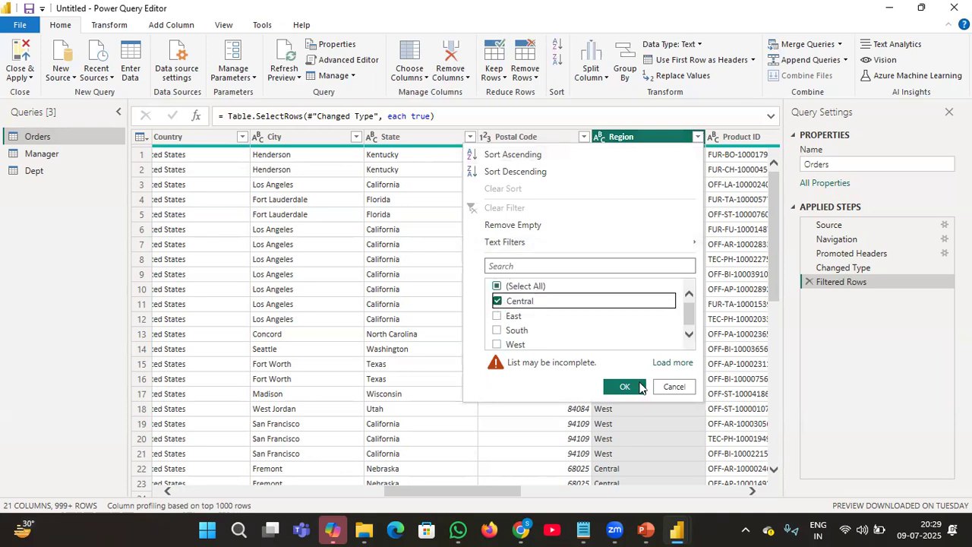
{"action": "left_click", "coordinate": [624, 386]}
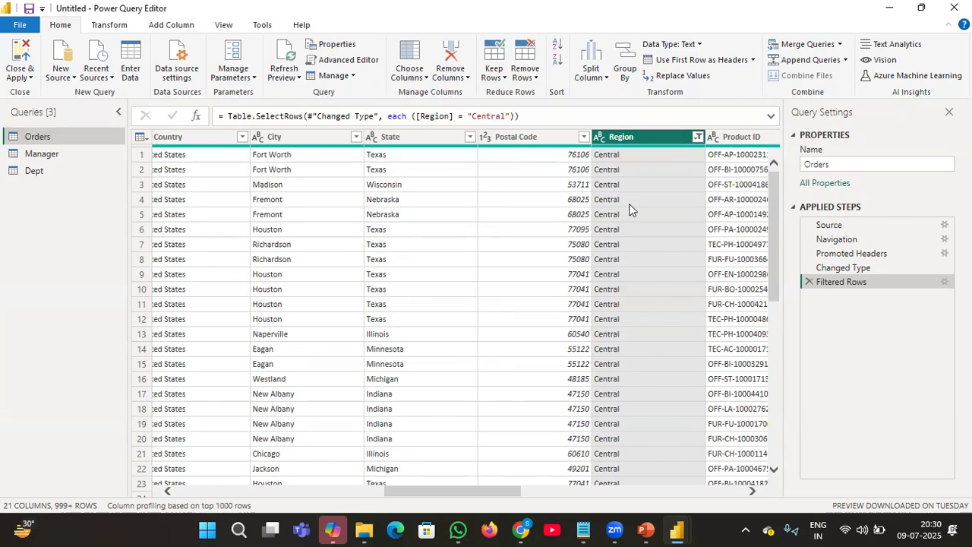
{"action": "left_click", "coordinate": [20, 53]}
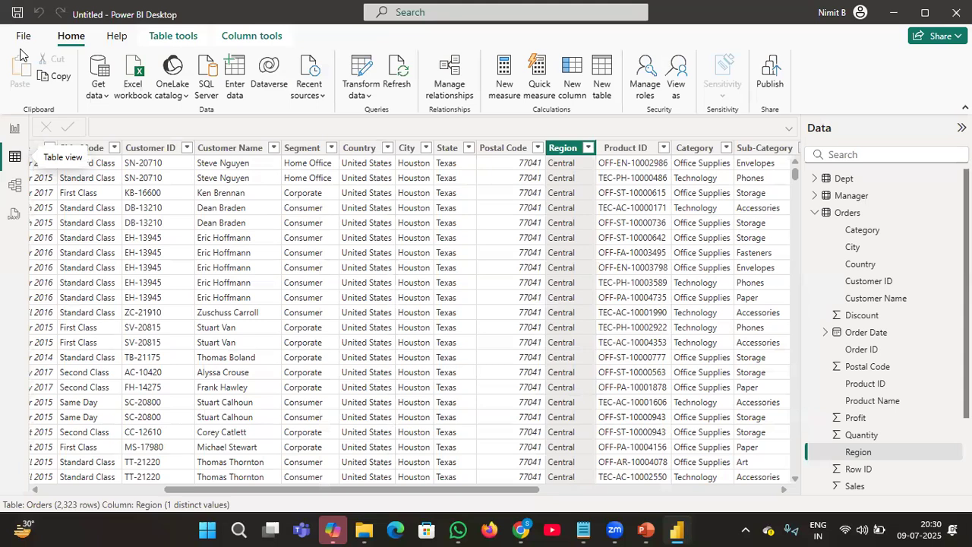
- Filter the Region column of the Orders table in table view with all values deselected, including Central
{"action": "left_click", "coordinate": [587, 152]}
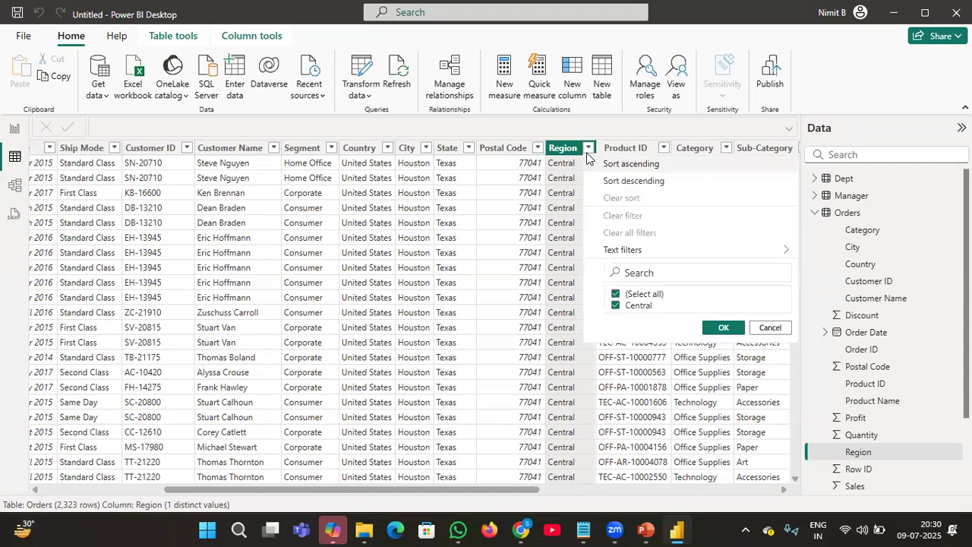
{"action": "left_click", "coordinate": [615, 297]}
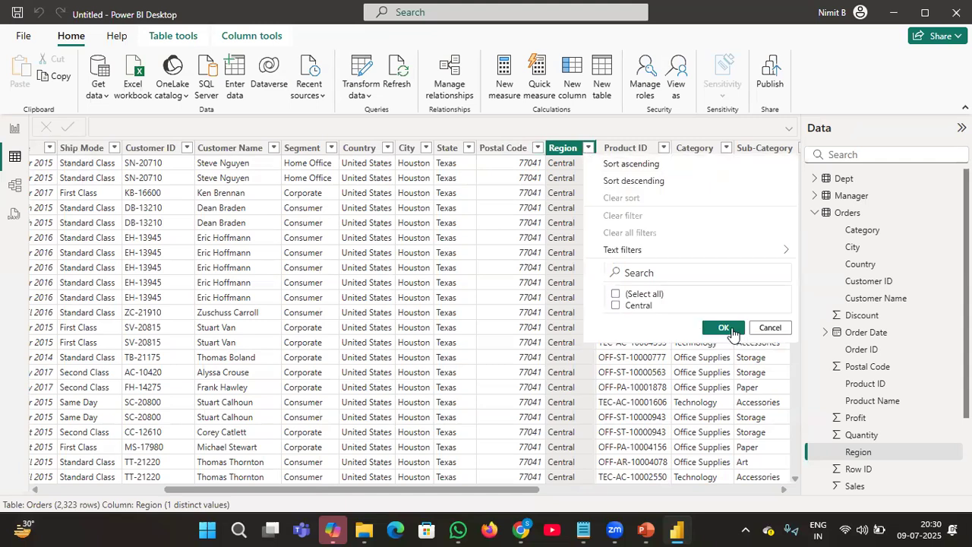
{"action": "left_click", "coordinate": [725, 328]}
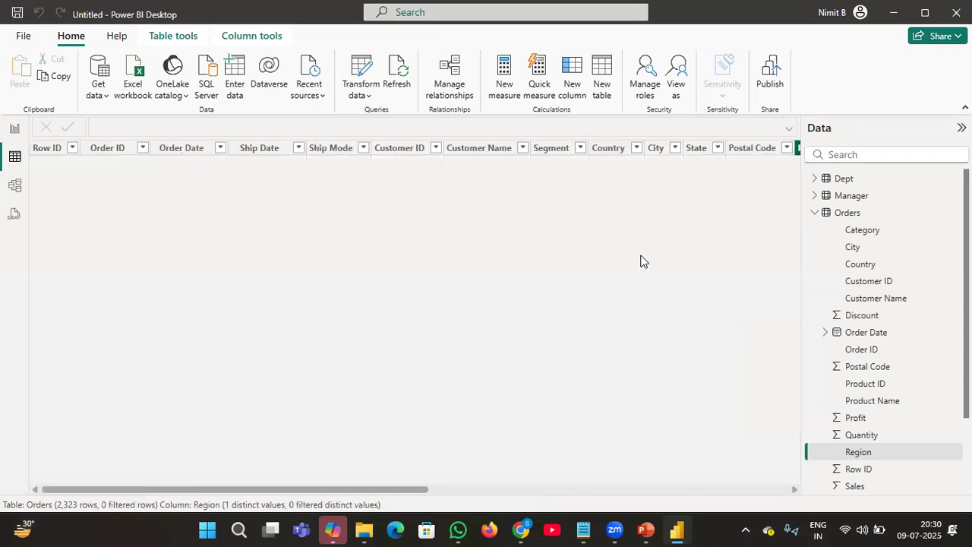
{"action": "left_click", "coordinate": [582, 152]}
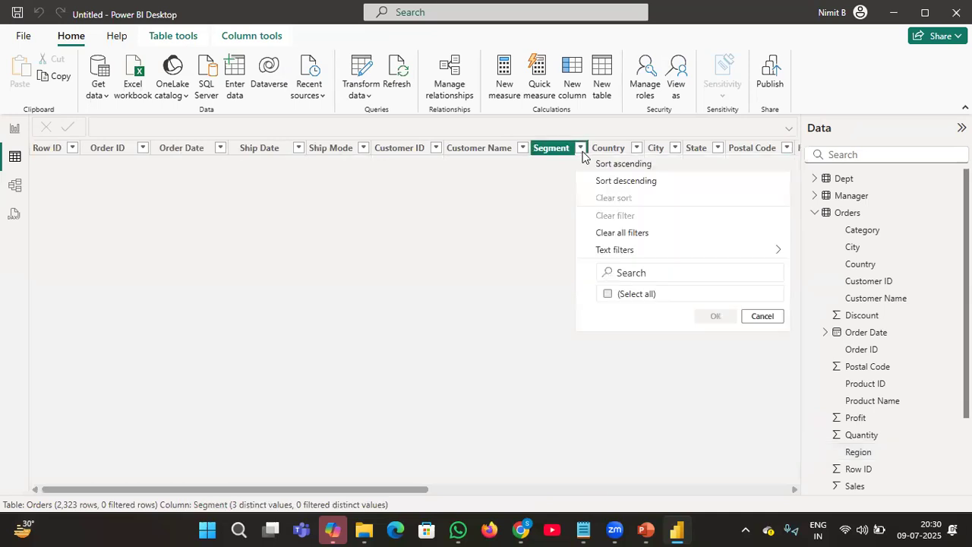
{"action": "left_click", "coordinate": [608, 293]}
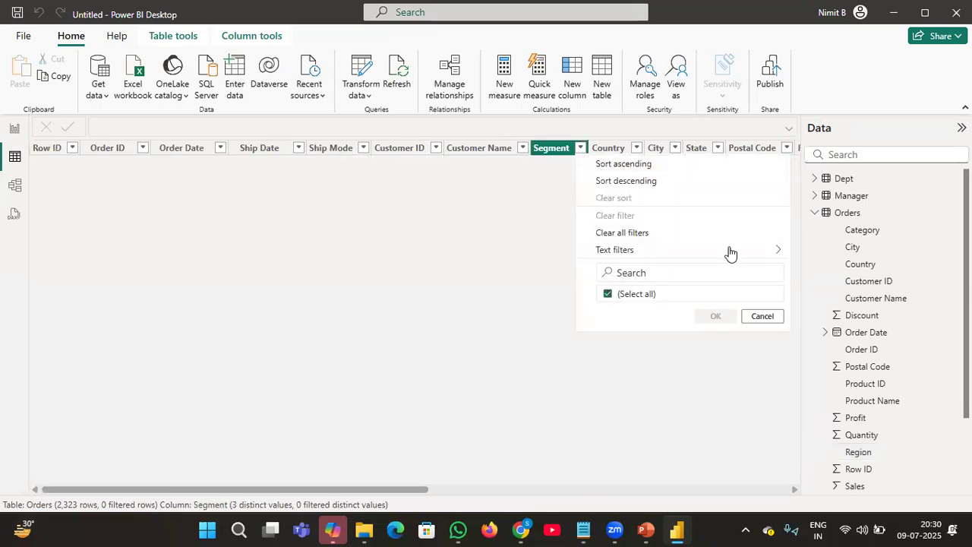
{"action": "mouse_move", "coordinate": [726, 252]}
{"action": "left_click", "coordinate": [433, 259]}
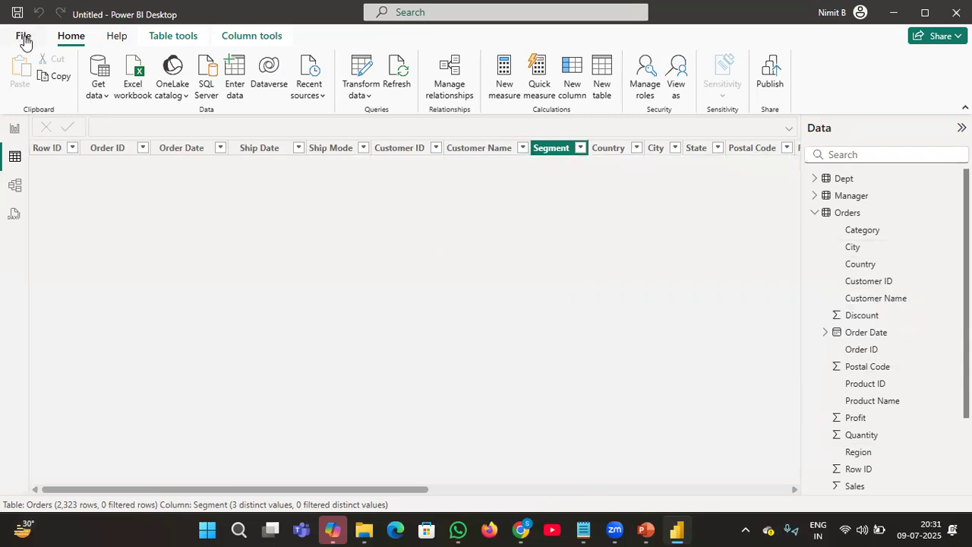
- Check the Orders query in Power Query Editor, and delete the Orders table from the model in table view
{"action": "left_click", "coordinate": [361, 75]}
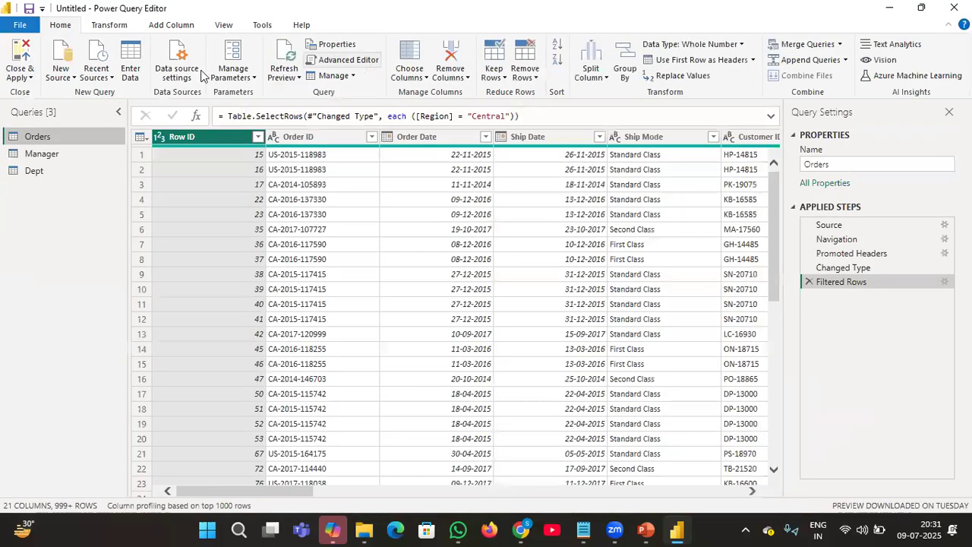
{"action": "left_click", "coordinate": [29, 50]}
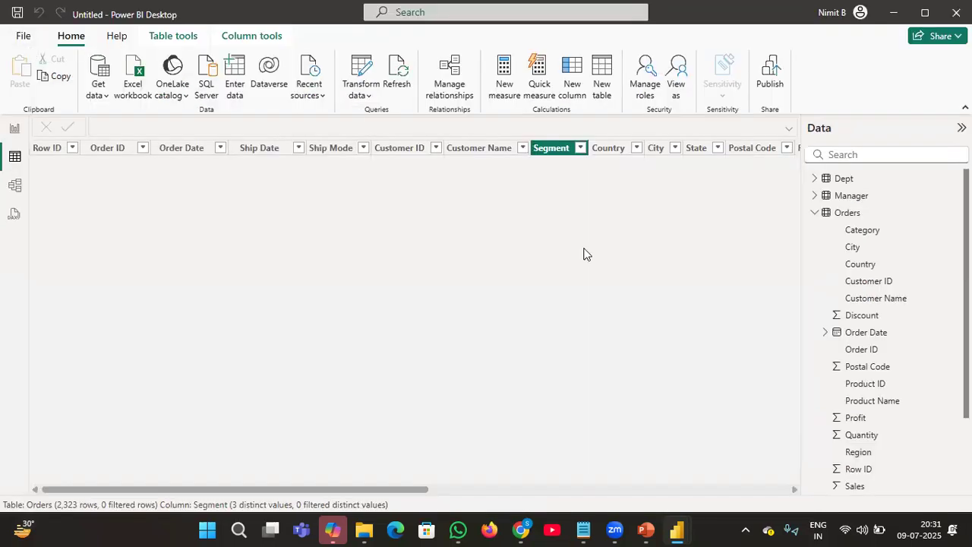
{"action": "left_click", "coordinate": [847, 214]}
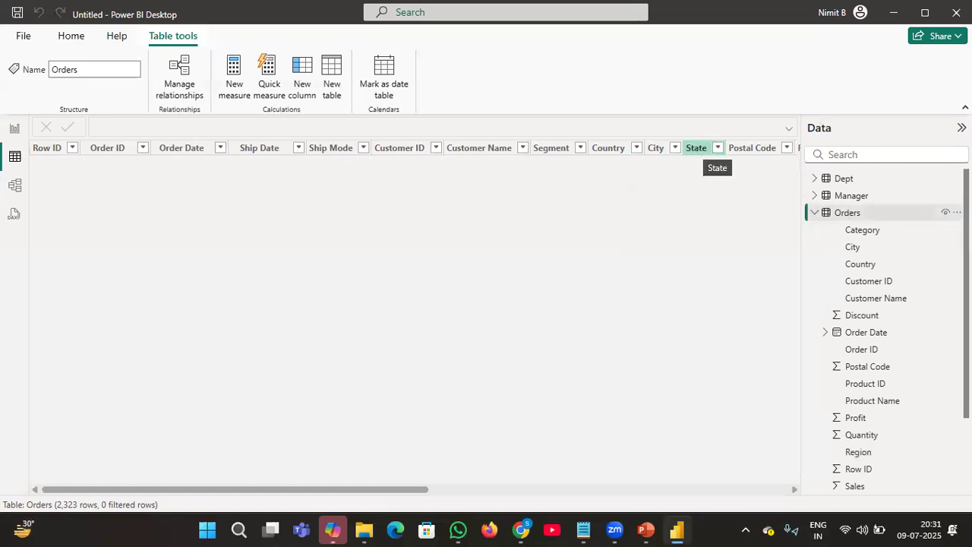
{"action": "left_click", "coordinate": [956, 213]}
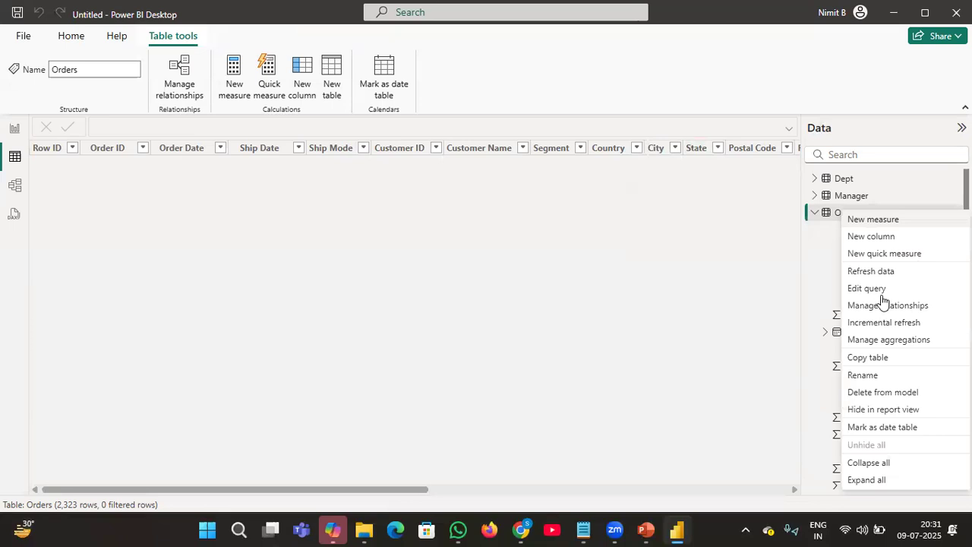
{"action": "left_click", "coordinate": [869, 393]}
{"action": "left_click", "coordinate": [566, 295]}
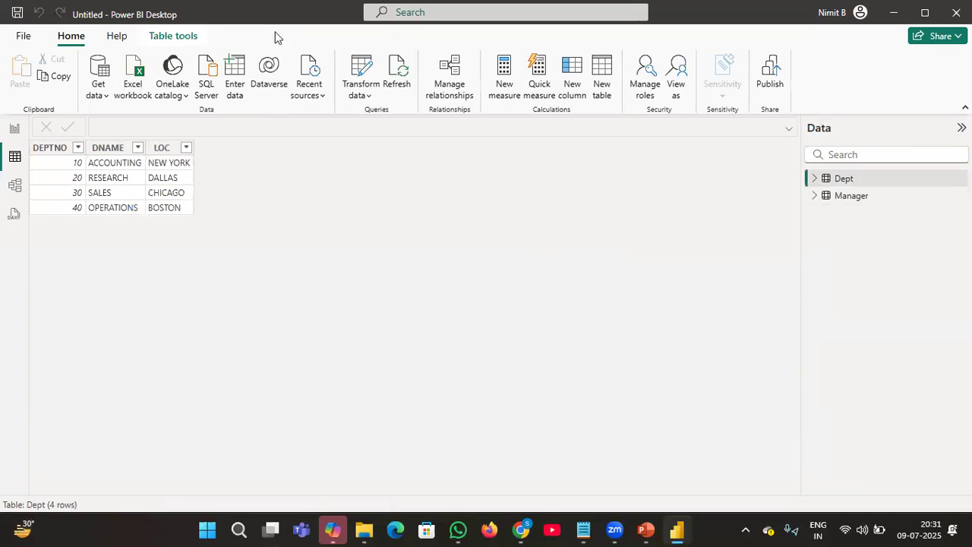
- Import the Orders sheet from the Sample - Superstore Excel workbook again as a new query in Power Query Editor
{"action": "left_click", "coordinate": [357, 70]}
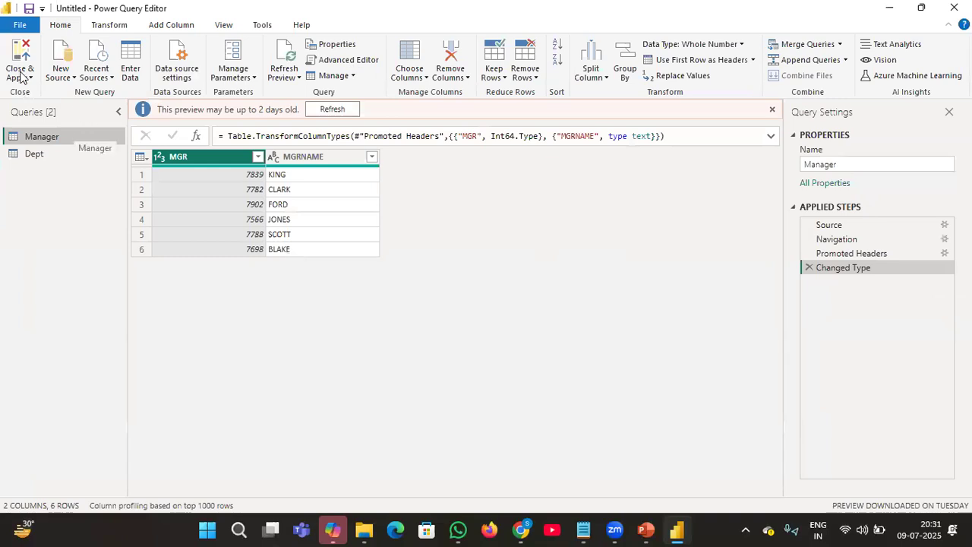
{"action": "left_click", "coordinate": [65, 77]}
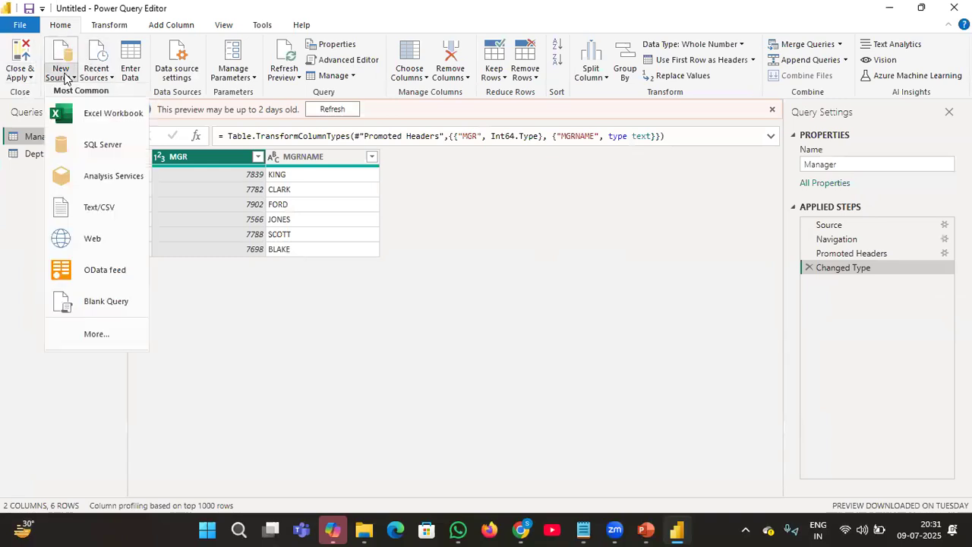
{"action": "left_click", "coordinate": [80, 109]}
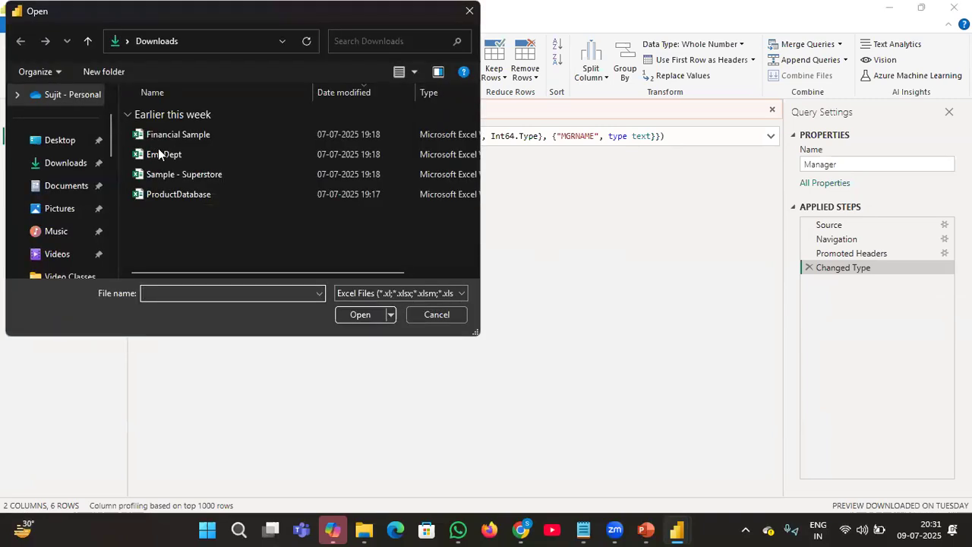
{"action": "double_click", "coordinate": [155, 170]}
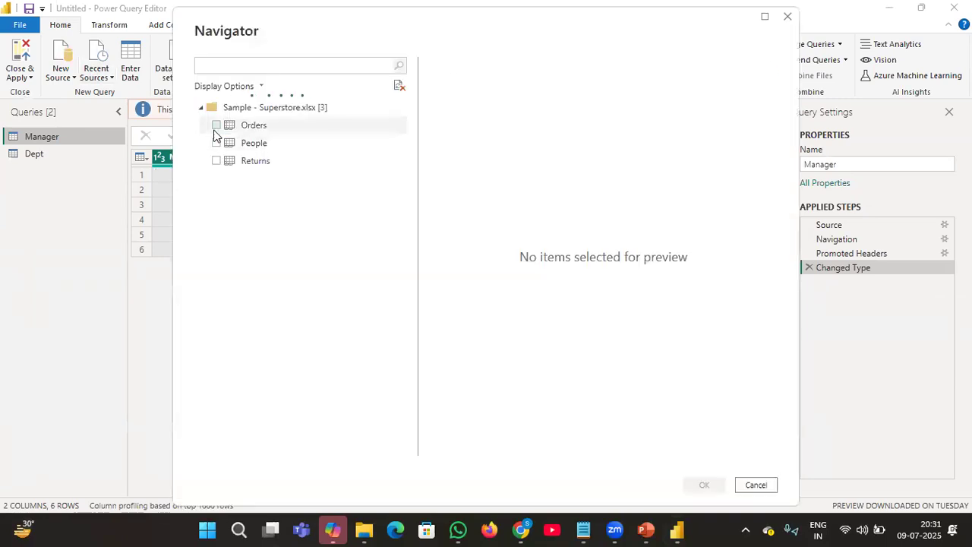
{"action": "left_click", "coordinate": [217, 126]}
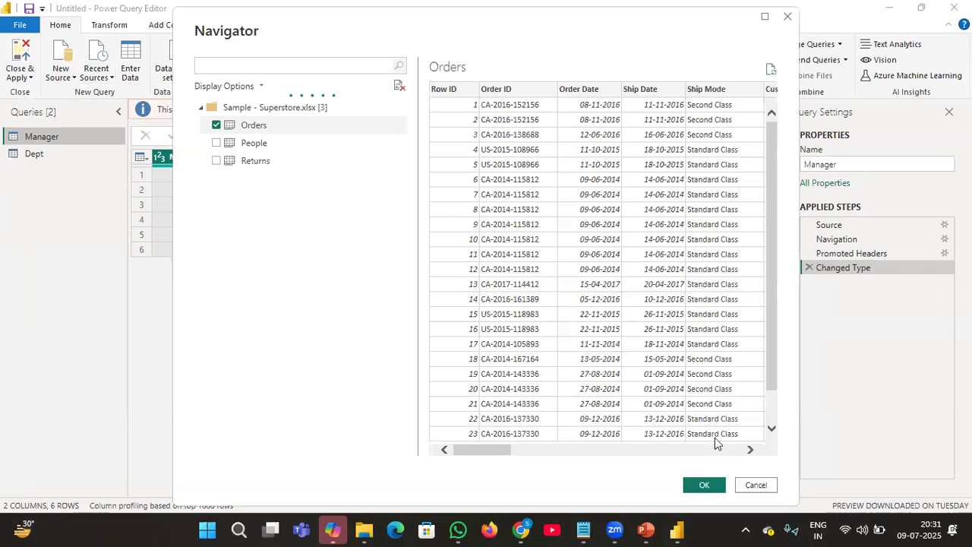
{"action": "left_click", "coordinate": [704, 486]}
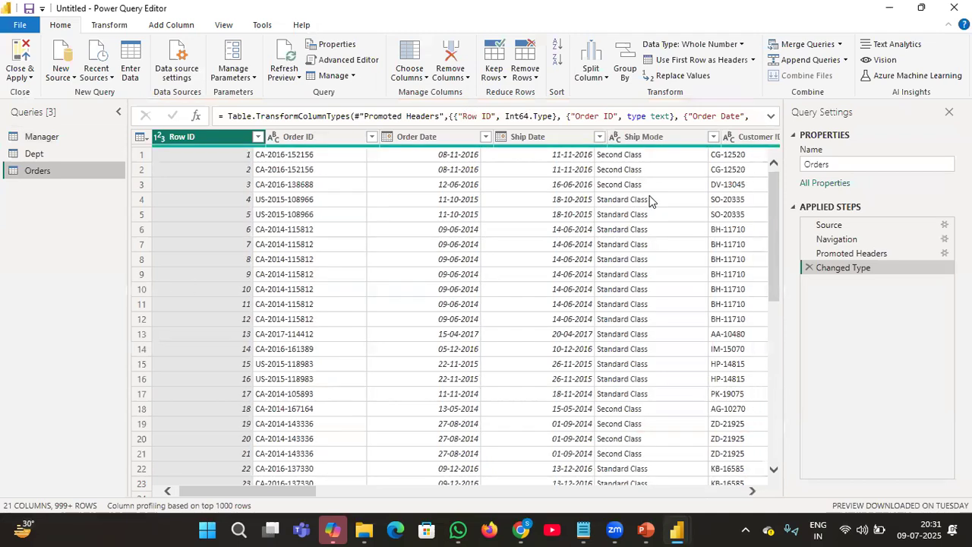
- Filter the new Orders query's Region column to Central only, and close Power Query Editor, applying the change
{"action": "scroll", "coordinate": [649, 200], "scroll_direction": "right", "scroll_amount": 10}
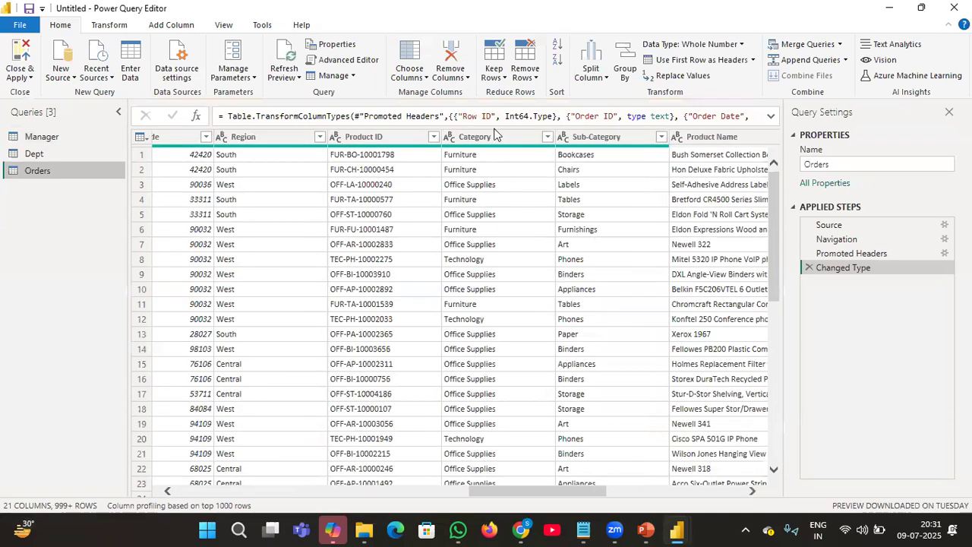
{"action": "left_click", "coordinate": [311, 141]}
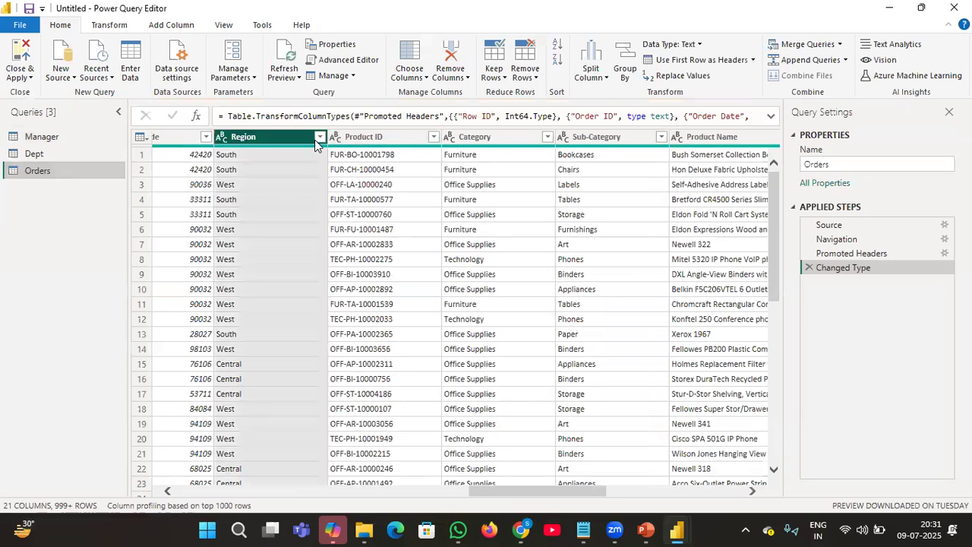
{"action": "left_click", "coordinate": [319, 137]}
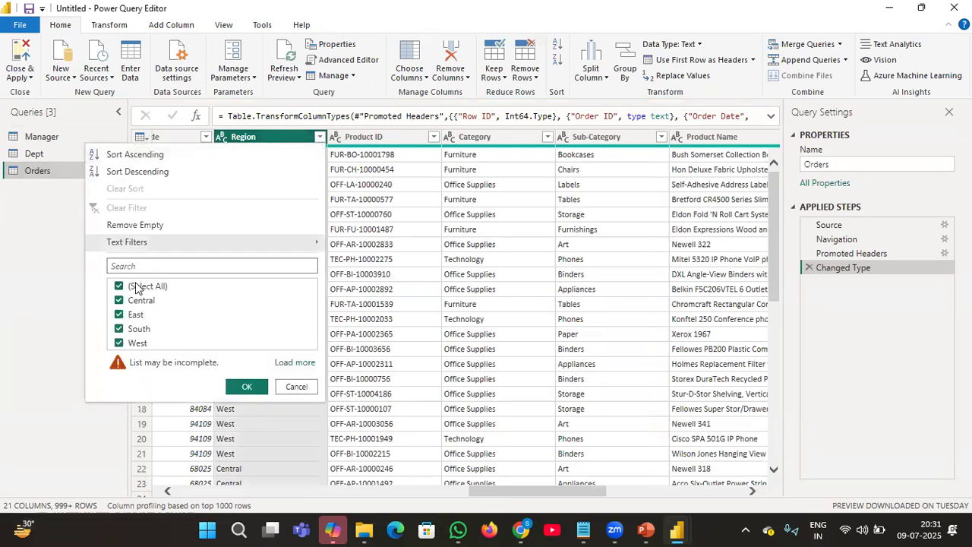
{"action": "left_click", "coordinate": [121, 286]}
{"action": "left_click", "coordinate": [119, 303]}
{"action": "left_click", "coordinate": [119, 302]}
{"action": "left_click", "coordinate": [119, 303]}
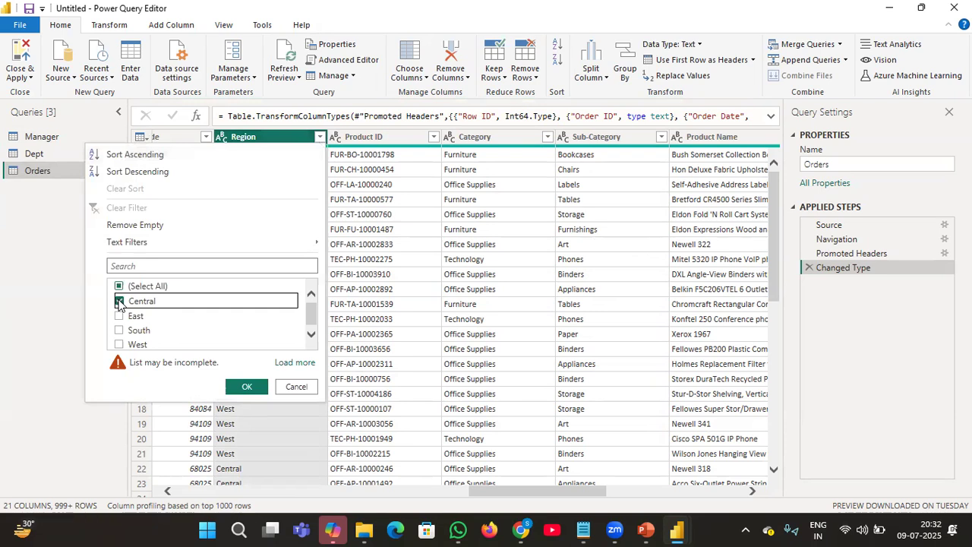
{"action": "left_click", "coordinate": [247, 388]}
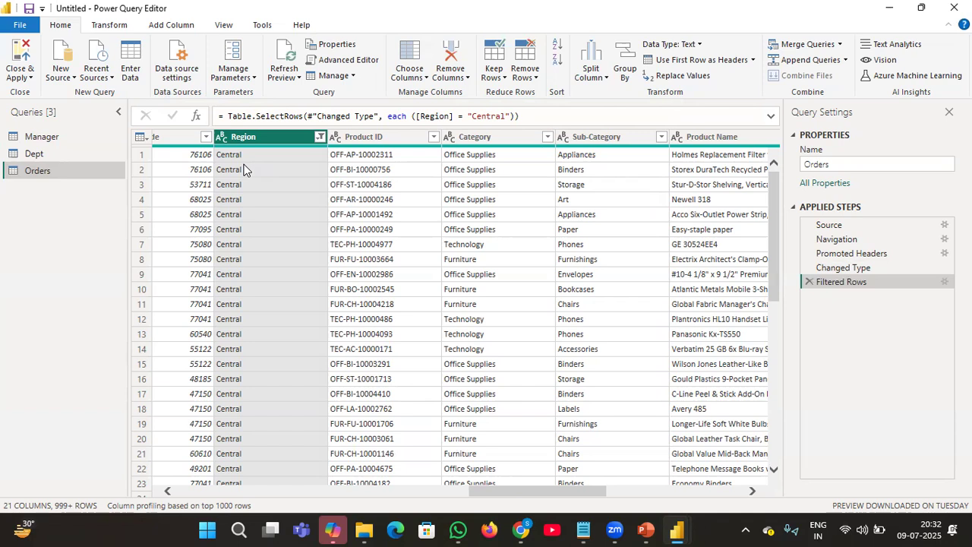
{"action": "left_click", "coordinate": [20, 51]}
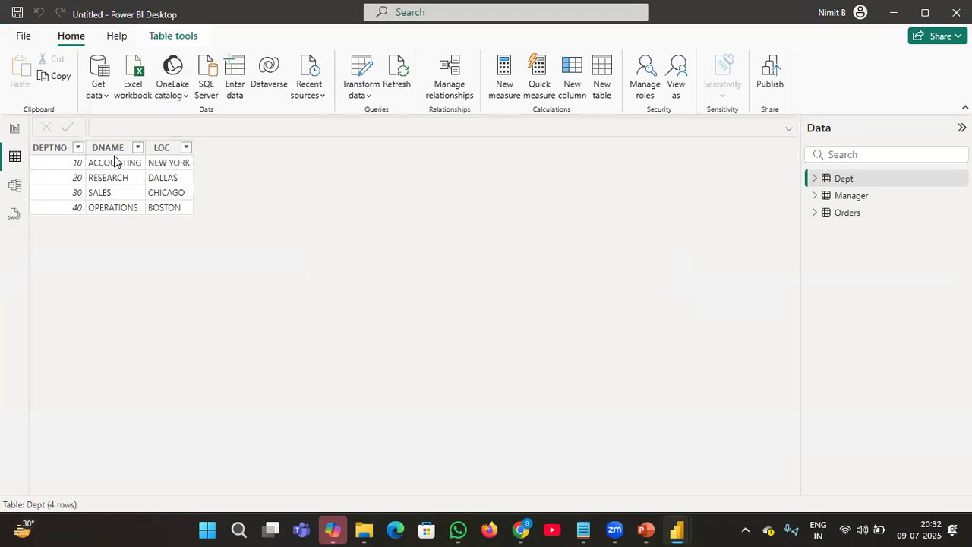
- Show the reloaded Orders table in table view and check which values its Region column filter offers
{"action": "left_click", "coordinate": [847, 213]}
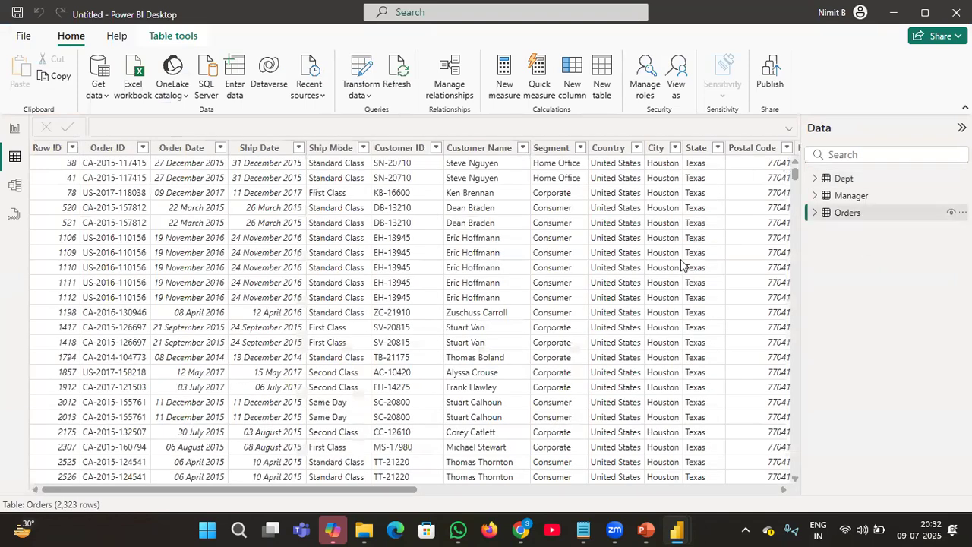
{"action": "left_click", "coordinate": [813, 213]}
{"action": "scroll", "coordinate": [843, 372], "scroll_direction": "down", "scroll_amount": 3}
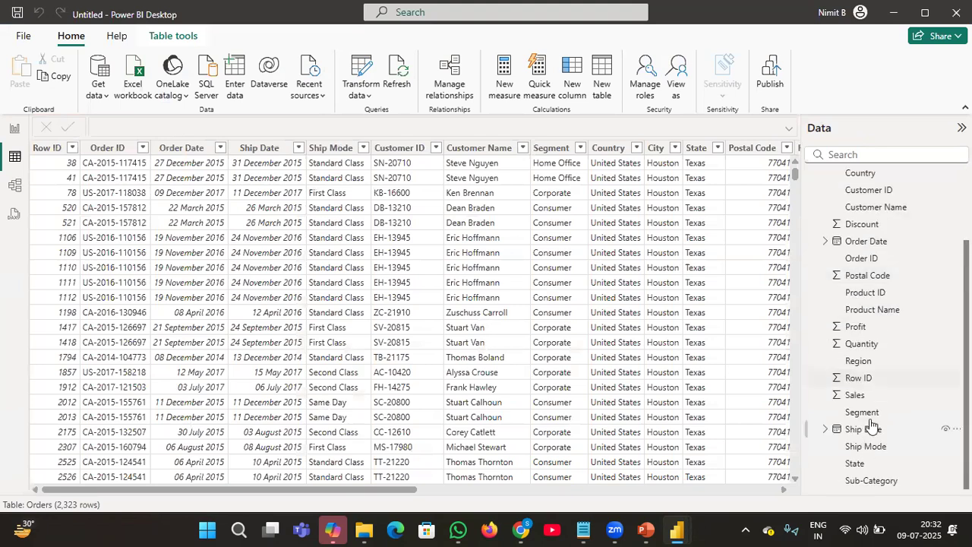
{"action": "left_click", "coordinate": [858, 361]}
{"action": "left_click", "coordinate": [781, 147]}
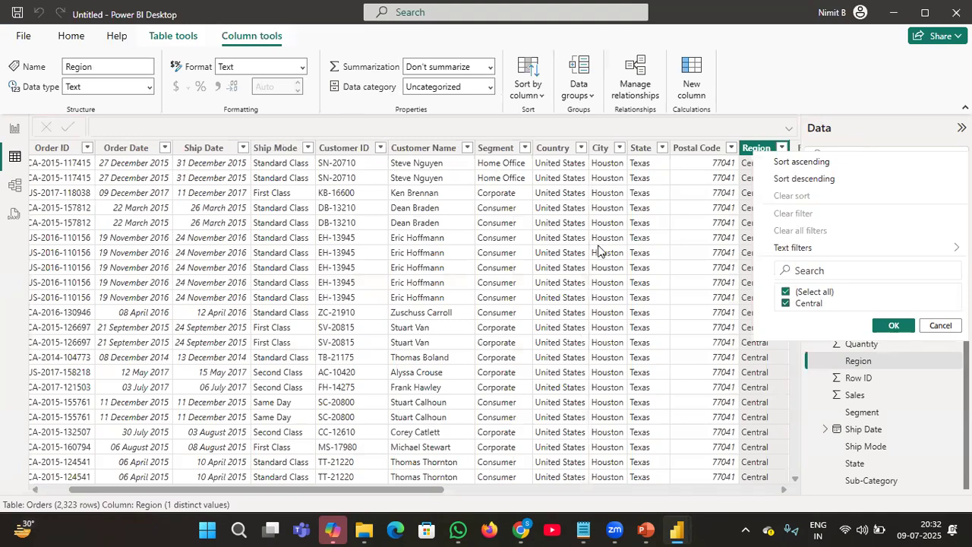
{"action": "left_click", "coordinate": [577, 282]}
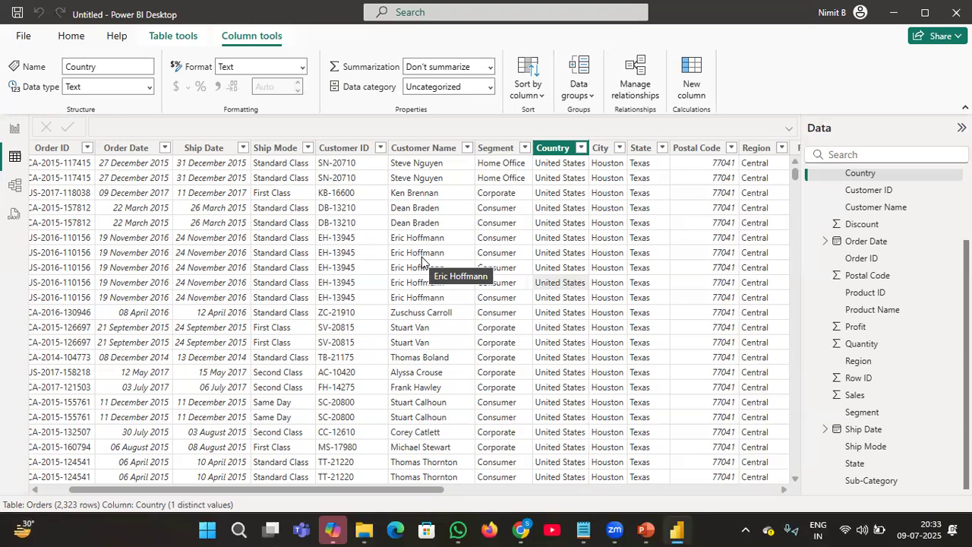
- Look at the bar chart's Region filter in report view, and open Power Query Editor to view the Dept and Manager queries
{"action": "left_click", "coordinate": [14, 129]}
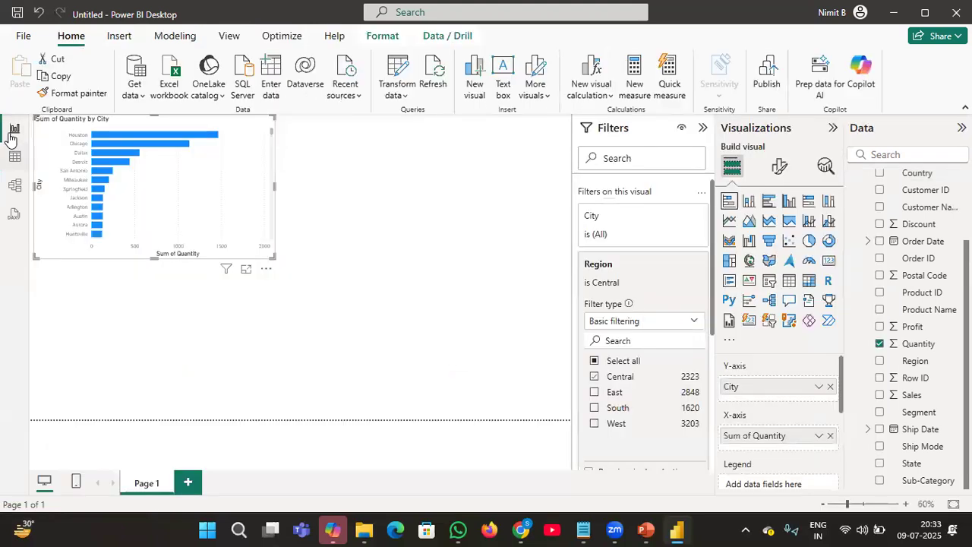
{"action": "left_click", "coordinate": [398, 69]}
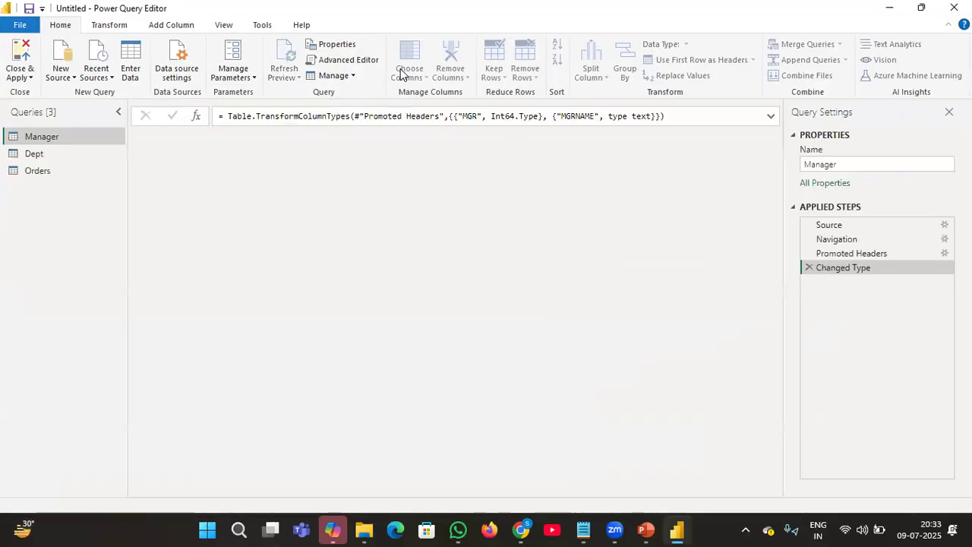
{"action": "left_click", "coordinate": [52, 154]}
{"action": "left_click", "coordinate": [61, 135]}
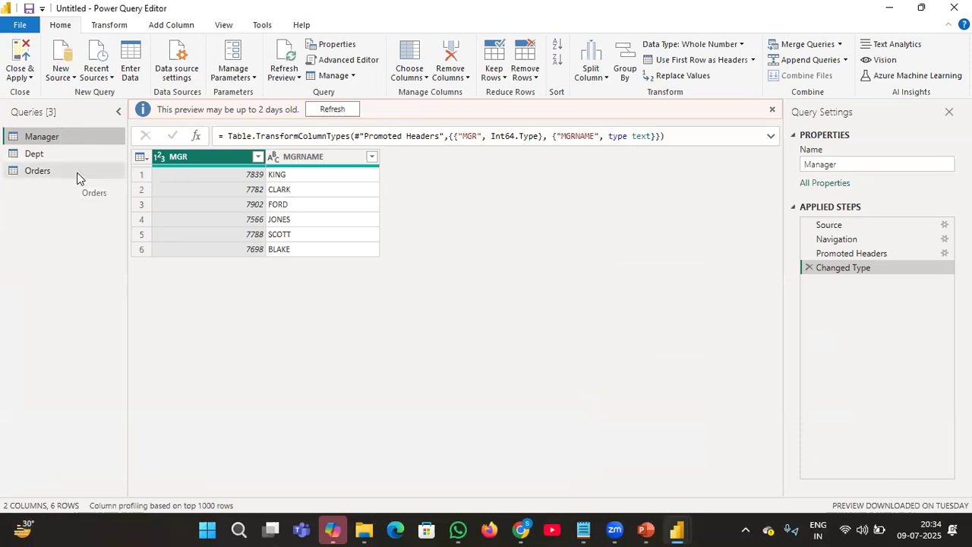
- Import the Emp sheet from the EmpDept Excel workbook as a new query and refresh its data preview
{"action": "left_click", "coordinate": [64, 73]}
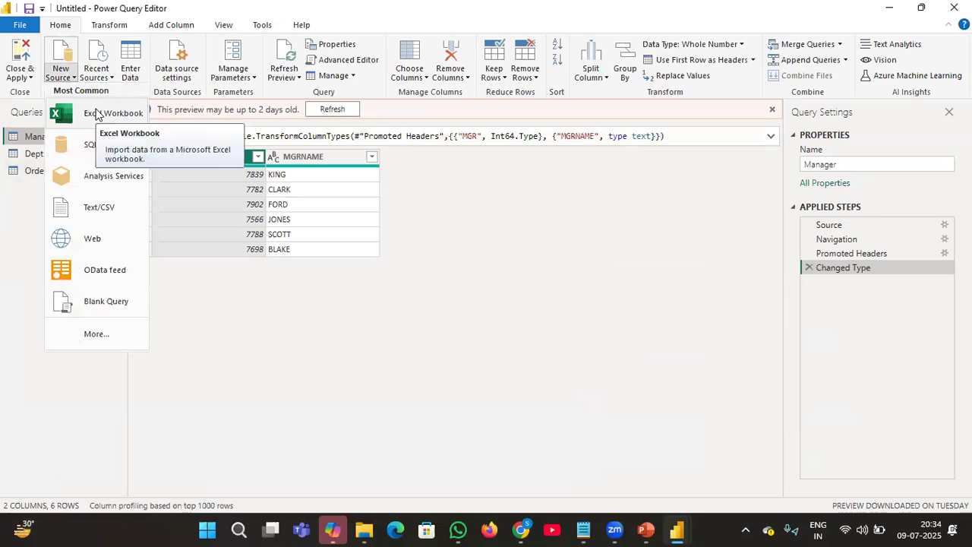
{"action": "left_click", "coordinate": [94, 114]}
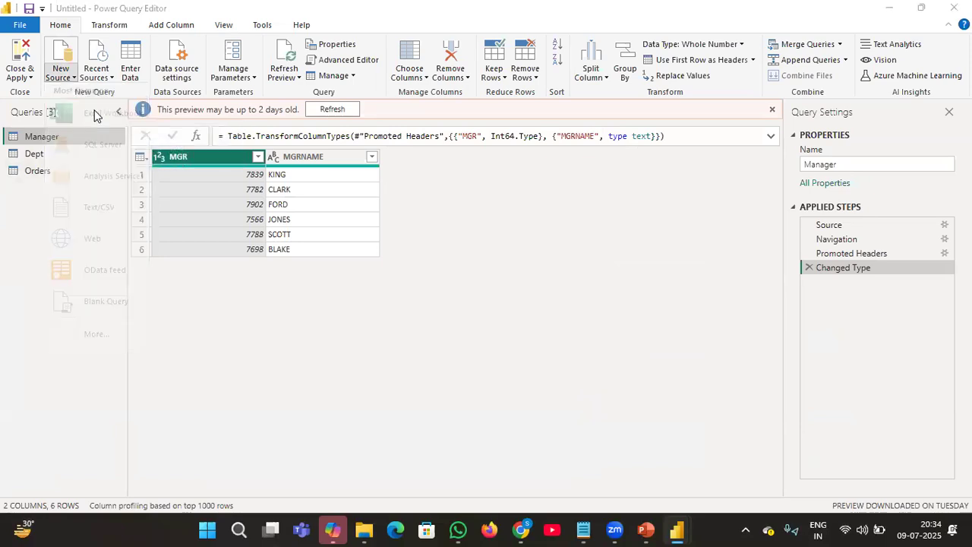
{"action": "left_click", "coordinate": [153, 154]}
{"action": "double_click", "coordinate": [153, 154]}
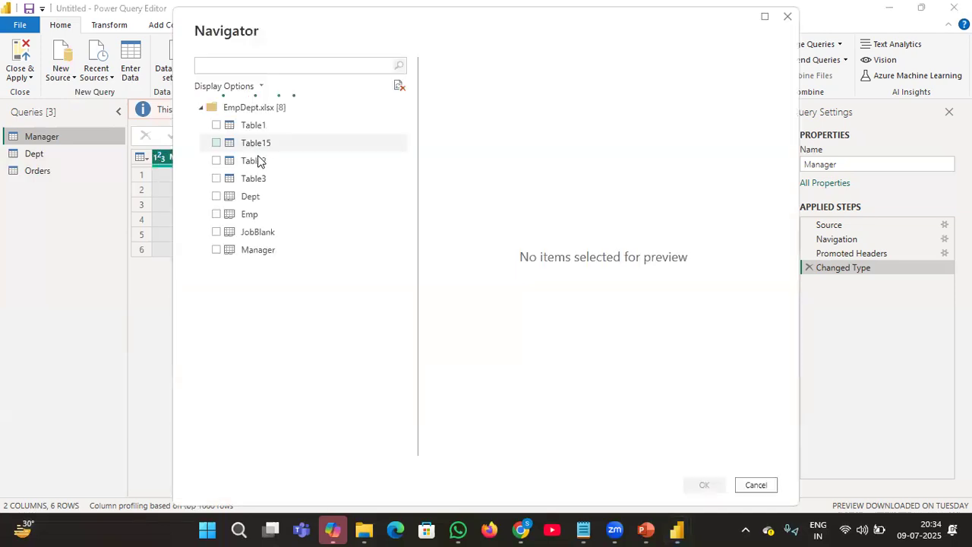
{"action": "left_click", "coordinate": [215, 214]}
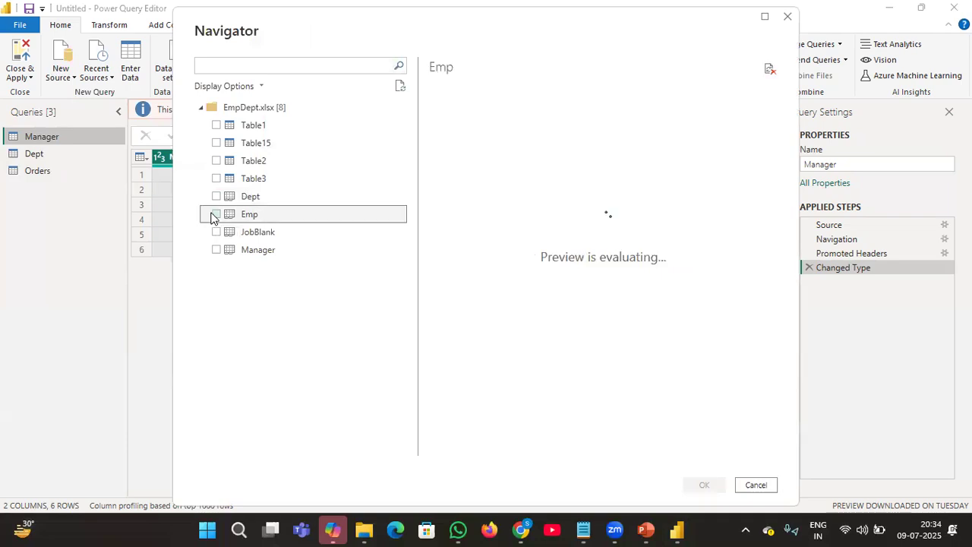
{"action": "left_click", "coordinate": [703, 485]}
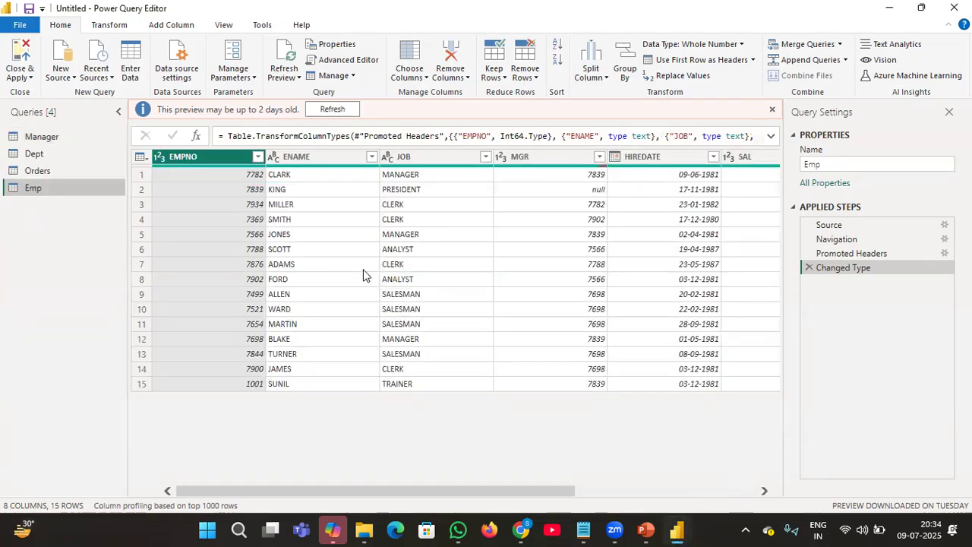
{"action": "left_click", "coordinate": [343, 113]}
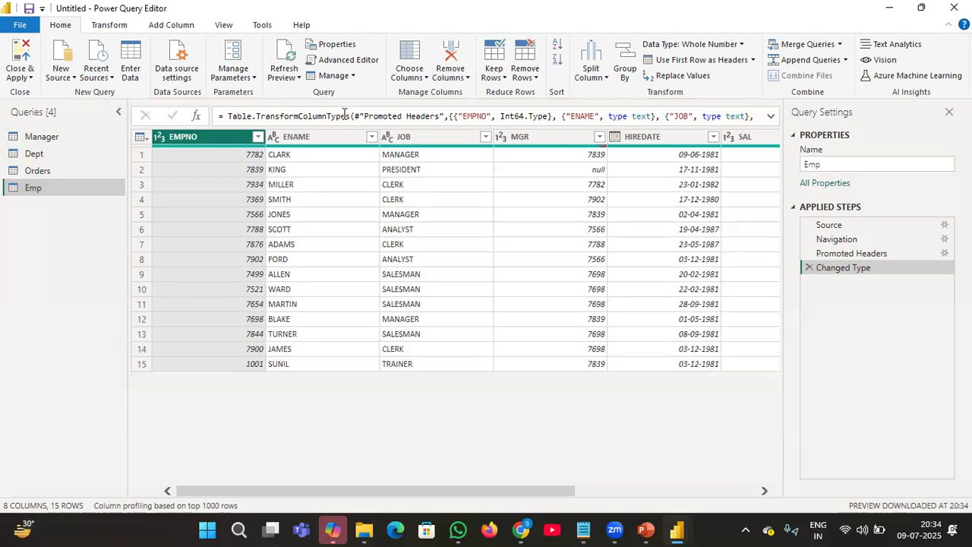
- Switch to the Notepad notes and copy the heading "Filters in Power Query"
{"action": "left_click", "coordinate": [586, 529]}
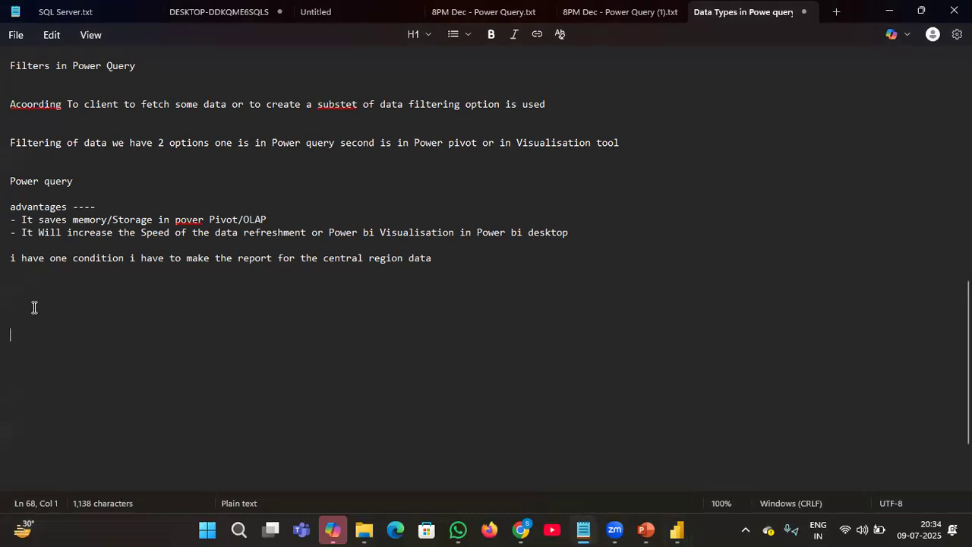
{"action": "left_click", "coordinate": [14, 65]}
{"action": "left_click", "coordinate": [163, 73], "text": "shift"}
{"action": "key", "text": "shift+Down"}
{"action": "key", "text": "ctrl+c"}
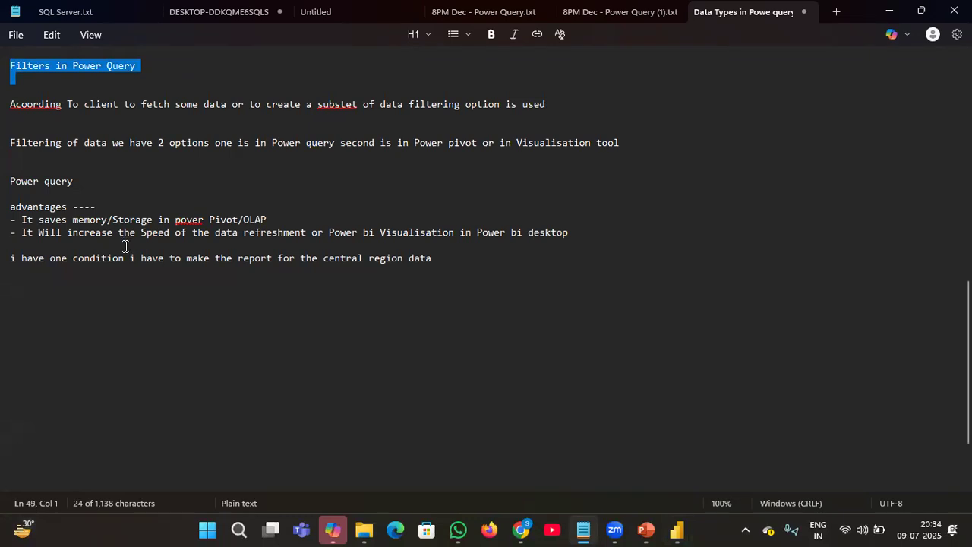
- Add a run of blank lines below the central region note and return to the start of the empty space
{"action": "left_click", "coordinate": [90, 319]}
{"action": "left_click", "coordinate": [62, 300]}
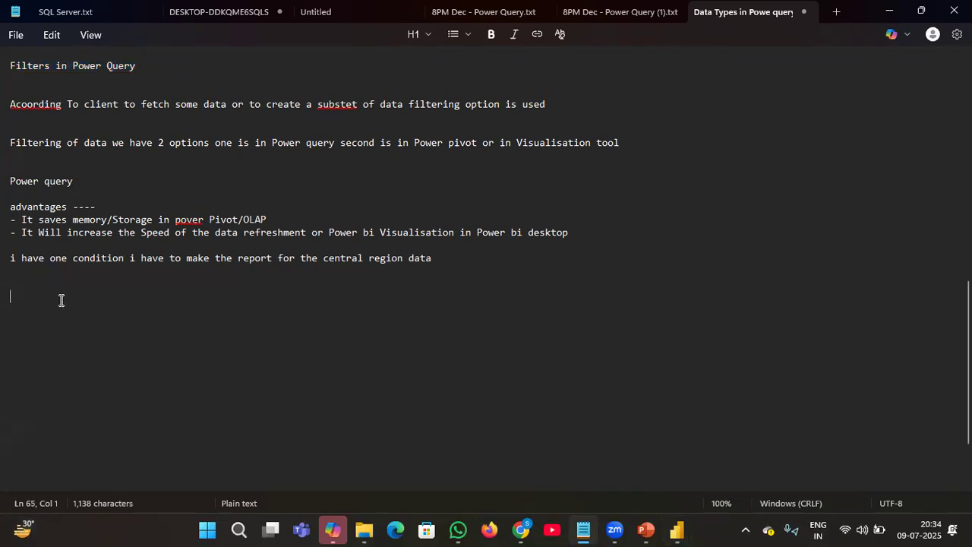
{"action": "key", "text": "Return"}
{"action": "key", "text": "Return"}
{"action": "key", "text": "Return"}
{"action": "key", "text": "Return"}
{"action": "key", "text": "Return"}
{"action": "key", "text": "Return"}
{"action": "key", "text": "Return"}
{"action": "key", "text": "Return"}
{"action": "key", "text": "Return"}
{"action": "key", "text": "Return"}
{"action": "key", "text": "Return"}
{"action": "key", "text": "Return"}
{"action": "key", "text": "Return"}
{"action": "key", "text": "Return"}
{"action": "key", "text": "Return"}
{"action": "key", "text": "Return"}
{"action": "key", "text": "Return"}
{"action": "key", "text": "Return"}
{"action": "key", "text": "Return"}
{"action": "key", "text": "Return"}
{"action": "key", "text": "Return"}
{"action": "key", "text": "Return"}
{"action": "key", "text": "Return"}
{"action": "key", "text": "Return"}
{"action": "key", "text": "Return"}
{"action": "key", "text": "Return"}
{"action": "key", "text": "Return"}
{"action": "key", "text": "Up"}
{"action": "key", "text": "Up"}
{"action": "key", "text": "Up"}
{"action": "key", "text": "Up"}
{"action": "key", "text": "Up"}
{"action": "key", "text": "Up"}
{"action": "key", "text": "Up"}
{"action": "key", "text": "Up"}
{"action": "key", "text": "Up"}
{"action": "key", "text": "Up"}
{"action": "key", "text": "Up"}
{"action": "key", "text": "Up"}
{"action": "key", "text": "Up"}
{"action": "key", "text": "Up"}
{"action": "key", "text": "Up"}
{"action": "key", "text": "Up"}
{"action": "key", "text": "Up"}
{"action": "key", "text": "Up"}
{"action": "key", "text": "Up"}
{"action": "key", "text": "Up"}
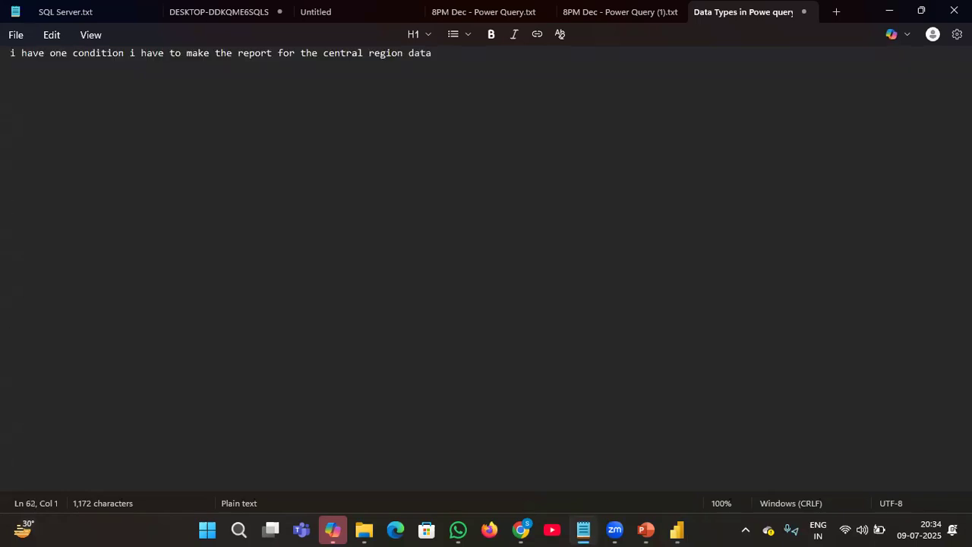
- Add a dashed separator line below the central region note and paste the copied heading "Filters in Power Query" under it
{"action": "type", "text": "---------------------------"}
{"action": "key", "text": "Return"}
{"action": "key", "text": "ctrl+v"}
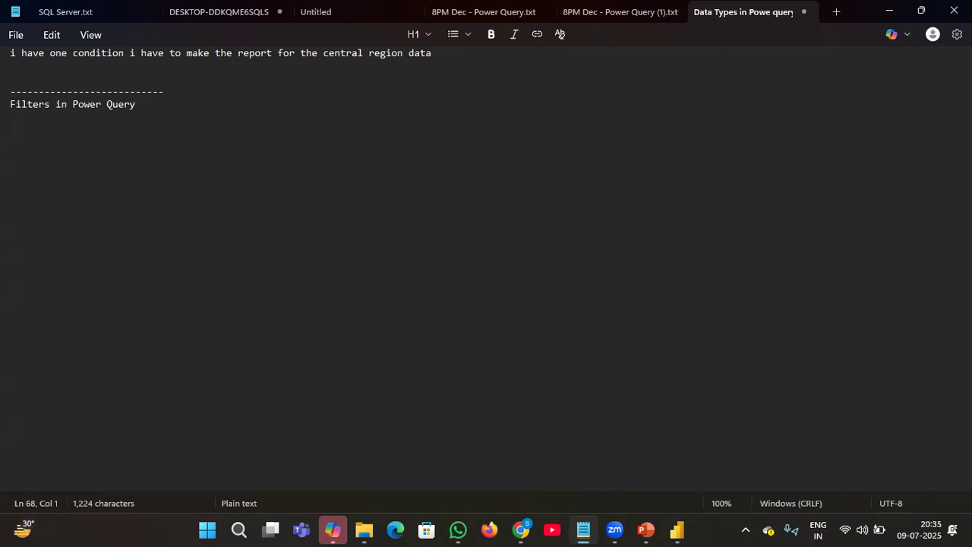
- Add the indented list items "-Basic" and "-Advance" on separate lines under the "Filters in Power Query" heading
{"action": "key", "text": "Tab"}
{"action": "type", "text": "-Basic"}
{"action": "key", "text": "Return"}
{"action": "key", "text": "Tab"}
{"action": "key", "text": "Tab"}
{"action": "type", "text": "-Advance"}
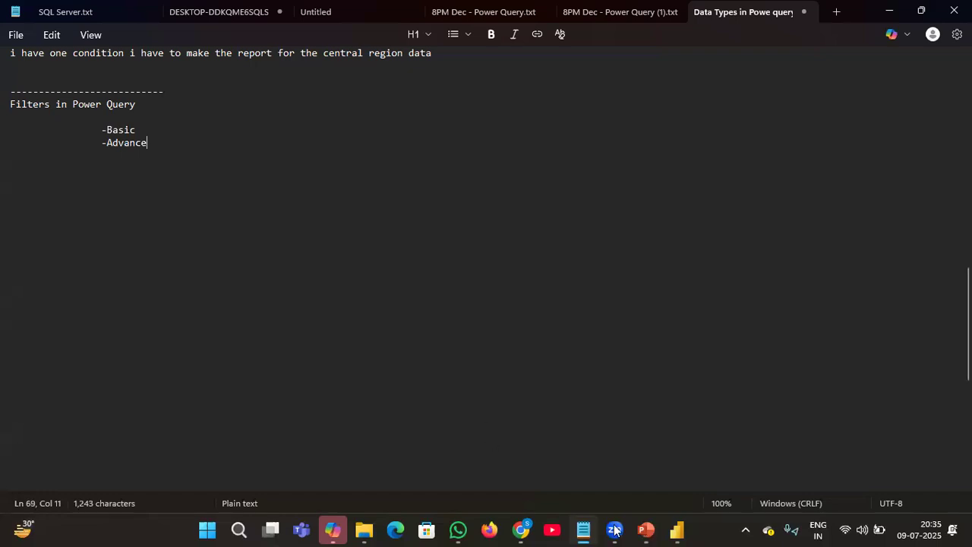
- Switch to the Power Query Editor and look across the Emp query's columns from JOB to DEPTNO
{"action": "mouse_move", "coordinate": [617, 530]}
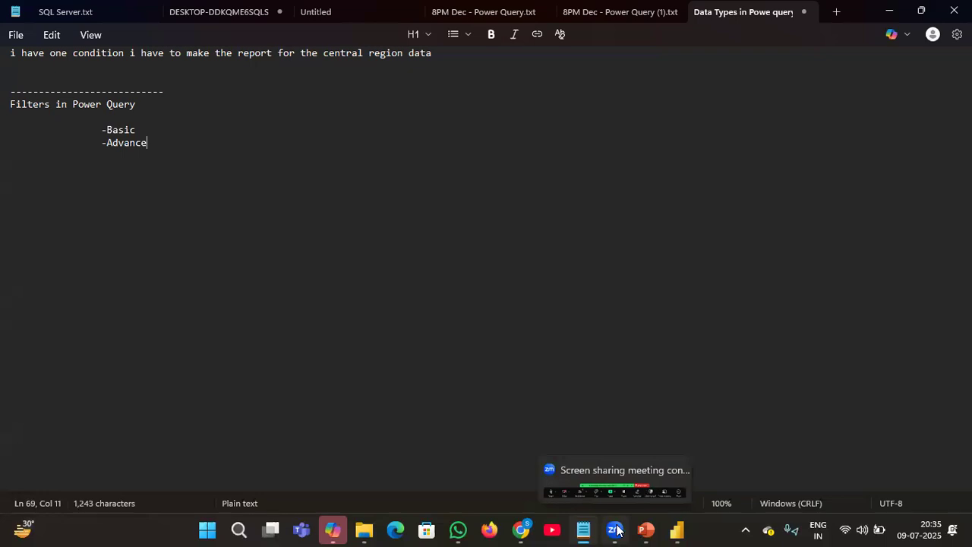
{"action": "left_click", "coordinate": [673, 531]}
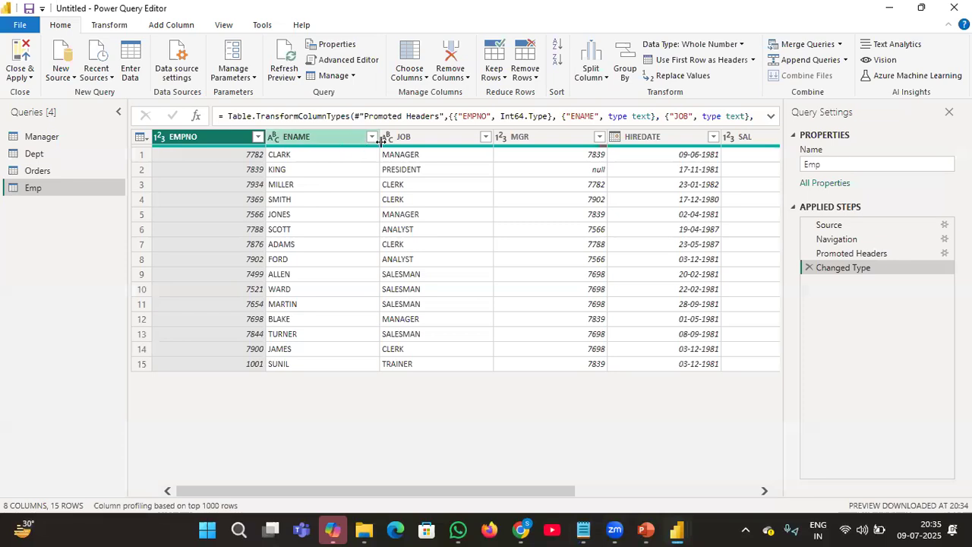
{"action": "left_click", "coordinate": [430, 138]}
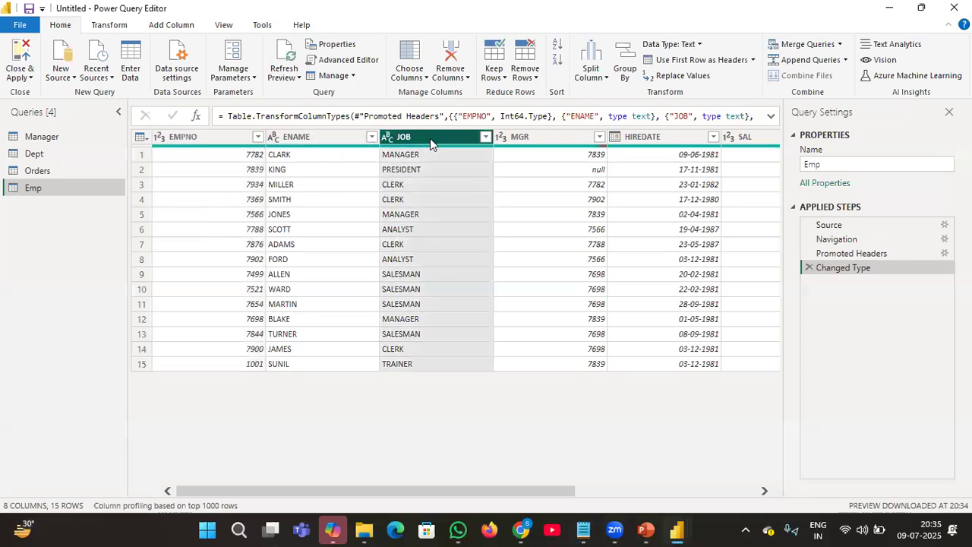
{"action": "scroll", "coordinate": [469, 249], "scroll_direction": "right", "scroll_amount": 3}
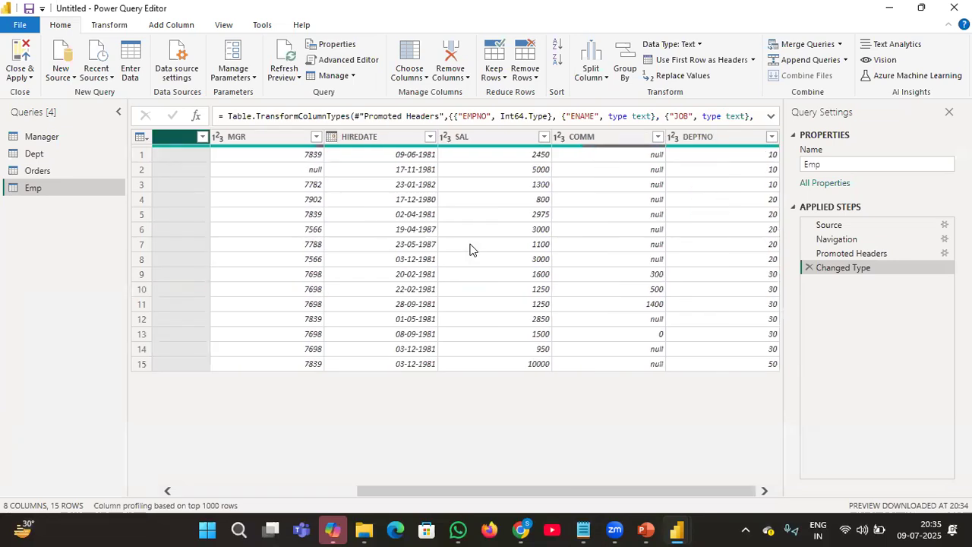
{"action": "scroll", "coordinate": [470, 249], "scroll_direction": "left", "scroll_amount": 3}
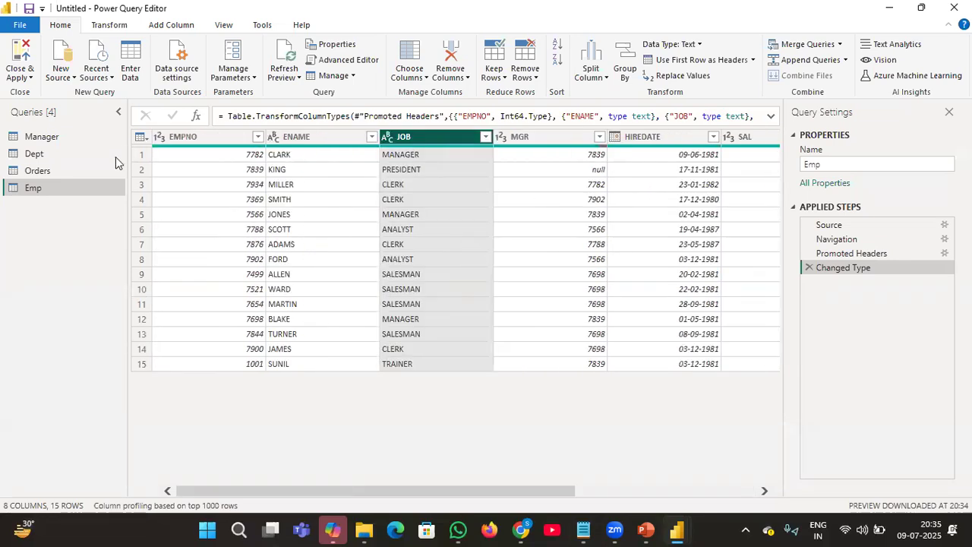
- Open the Orders query and display the filter options of its State column
{"action": "left_click", "coordinate": [65, 171]}
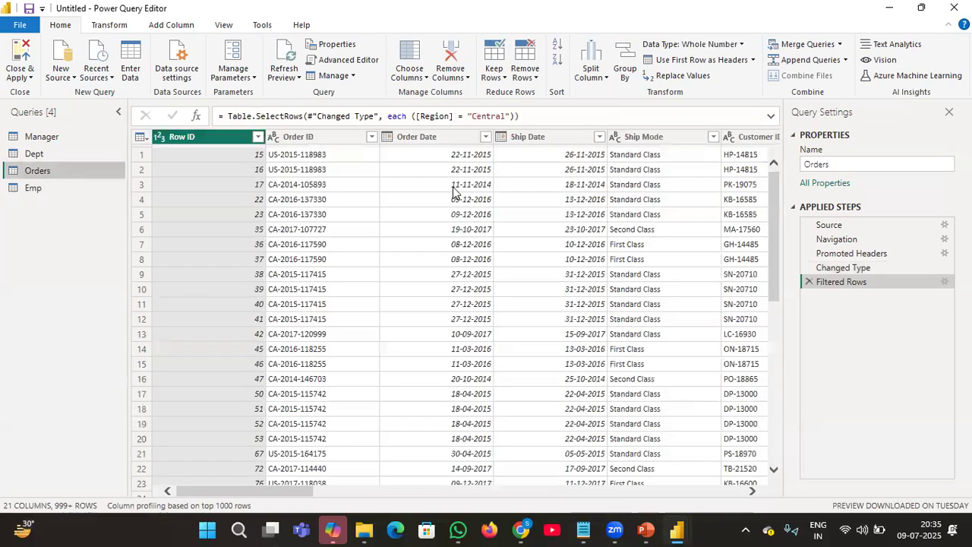
{"action": "scroll", "coordinate": [636, 152], "scroll_direction": "right", "scroll_amount": 1}
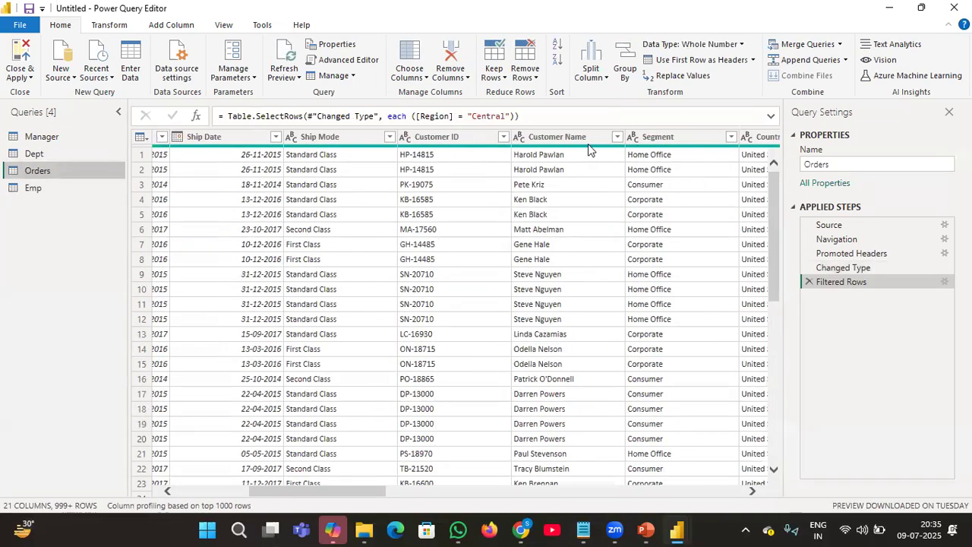
{"action": "scroll", "coordinate": [649, 241], "scroll_direction": "right", "scroll_amount": 3}
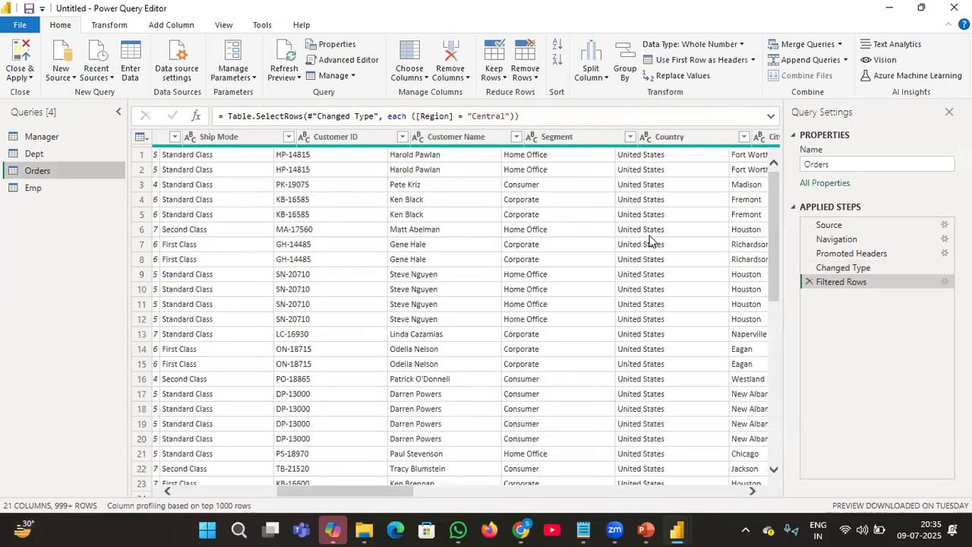
{"action": "scroll", "coordinate": [649, 241], "scroll_direction": "right", "scroll_amount": 2}
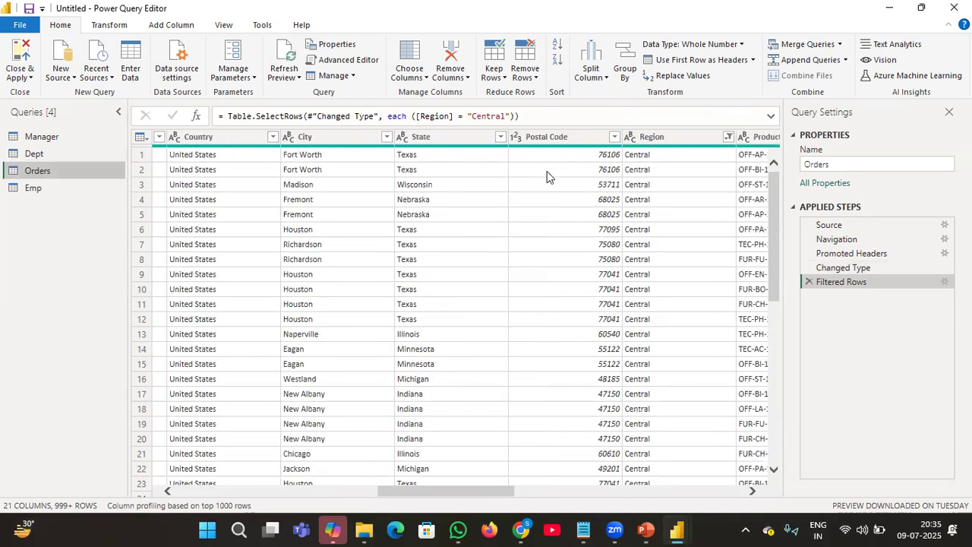
{"action": "left_click", "coordinate": [453, 138]}
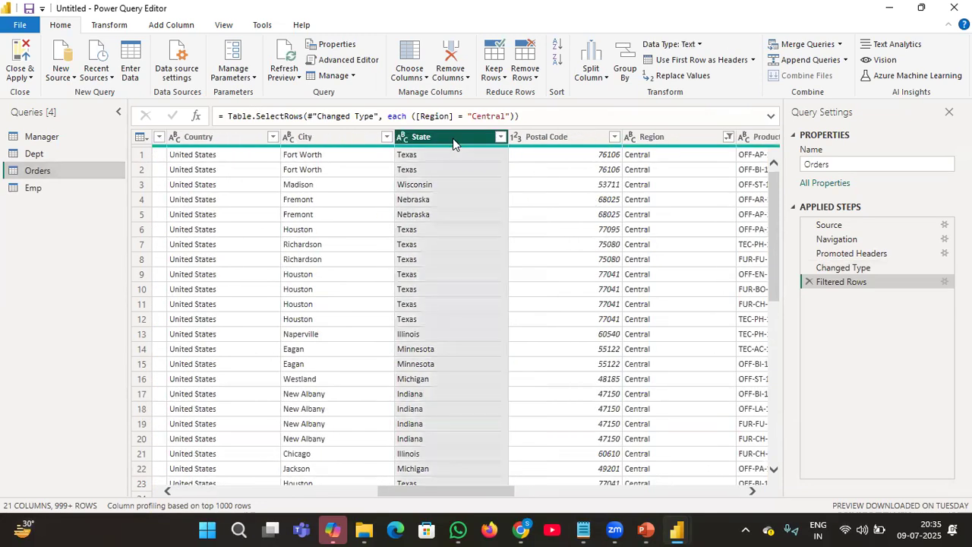
{"action": "left_click", "coordinate": [500, 137]}
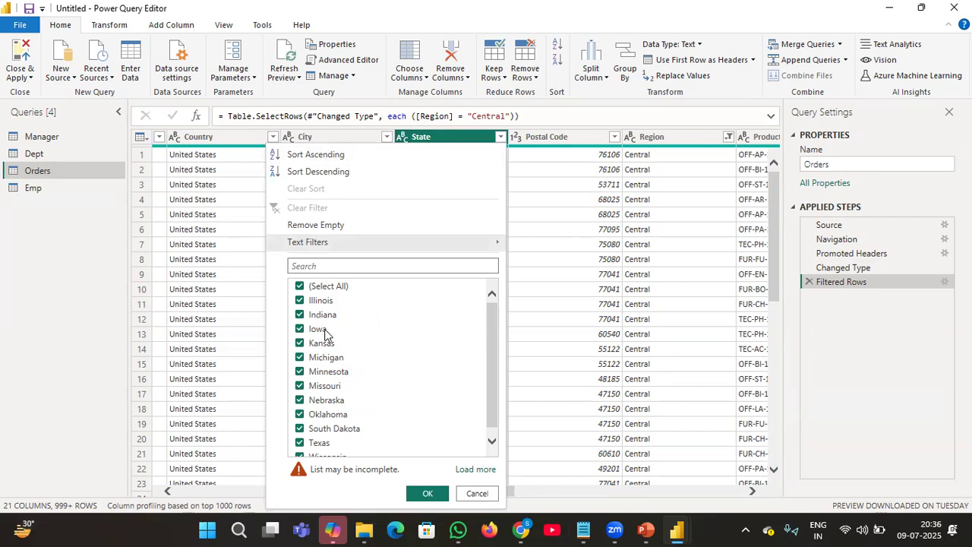
- Annotate the State filter options with red boxes, marking Text Filters as A and the value list as B, and close them
{"action": "mouse_move", "coordinate": [275, 267]}
{"action": "left_mouse_down"}
{"action": "mouse_move", "coordinate": [453, 382]}
{"action": "mouse_move", "coordinate": [499, 460]}
{"action": "mouse_move", "coordinate": [519, 460]}
{"action": "left_mouse_up"}
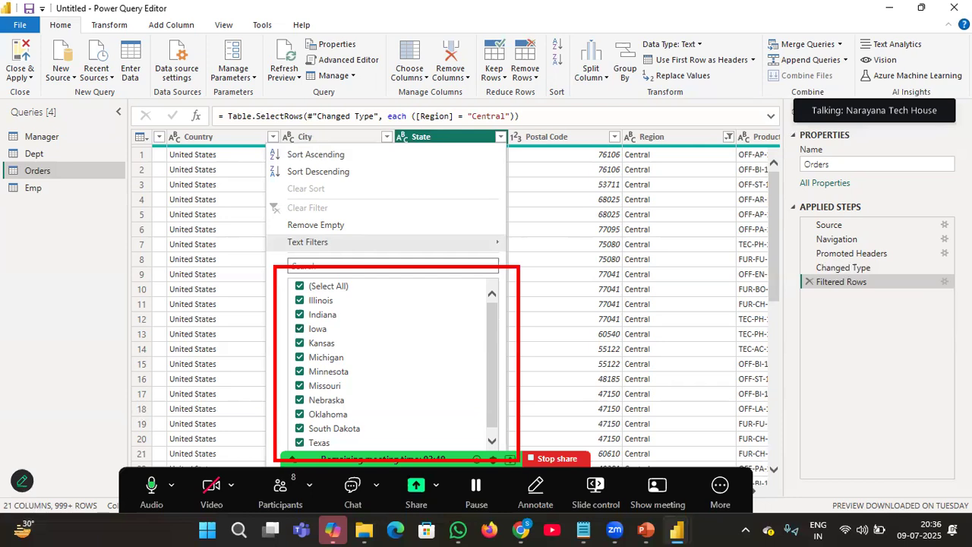
{"action": "mouse_move", "coordinate": [262, 228]}
{"action": "left_mouse_down"}
{"action": "mouse_move", "coordinate": [364, 257]}
{"action": "mouse_move", "coordinate": [527, 257]}
{"action": "mouse_move", "coordinate": [510, 255]}
{"action": "left_mouse_up"}
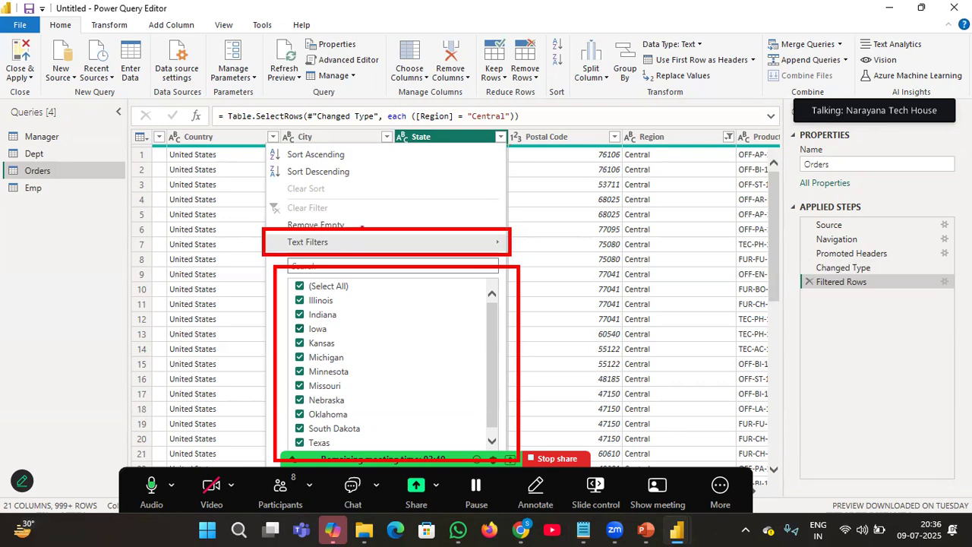
{"action": "mouse_move", "coordinate": [363, 250]}
{"action": "left_mouse_down"}
{"action": "mouse_move", "coordinate": [373, 134]}
{"action": "mouse_move", "coordinate": [391, 217]}
{"action": "mouse_move", "coordinate": [386, 197]}
{"action": "left_mouse_up"}
{"action": "left_click_drag", "start_coordinate": [389, 338], "coordinate": [392, 383]}
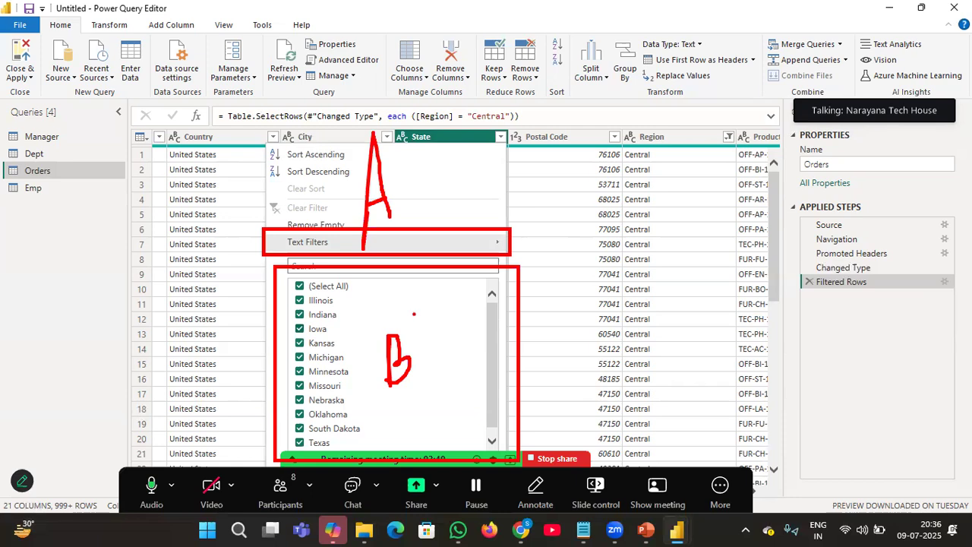
{"action": "key", "text": "Escape"}
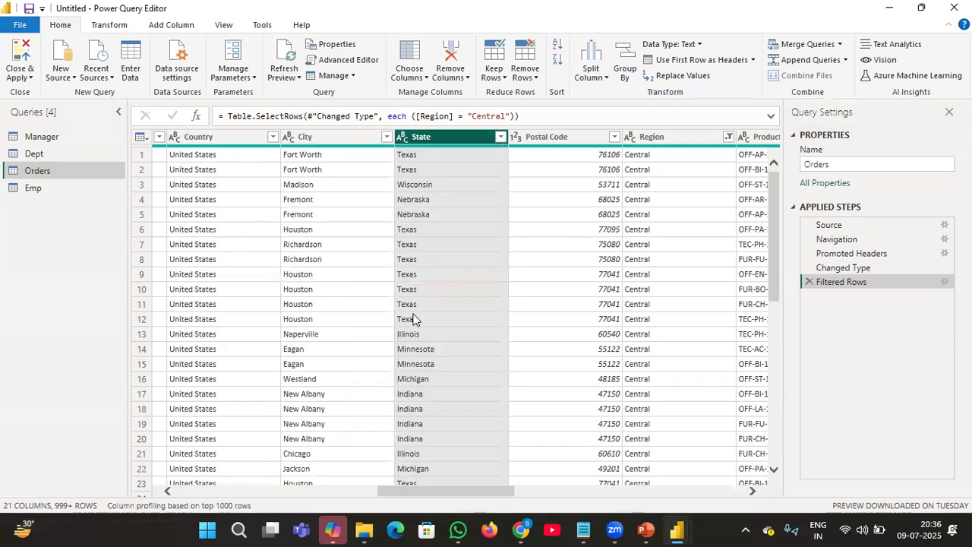
- Filter the State column of Orders to Iowa and Kansas only and look through the filtered rows
{"action": "left_click", "coordinate": [500, 136]}
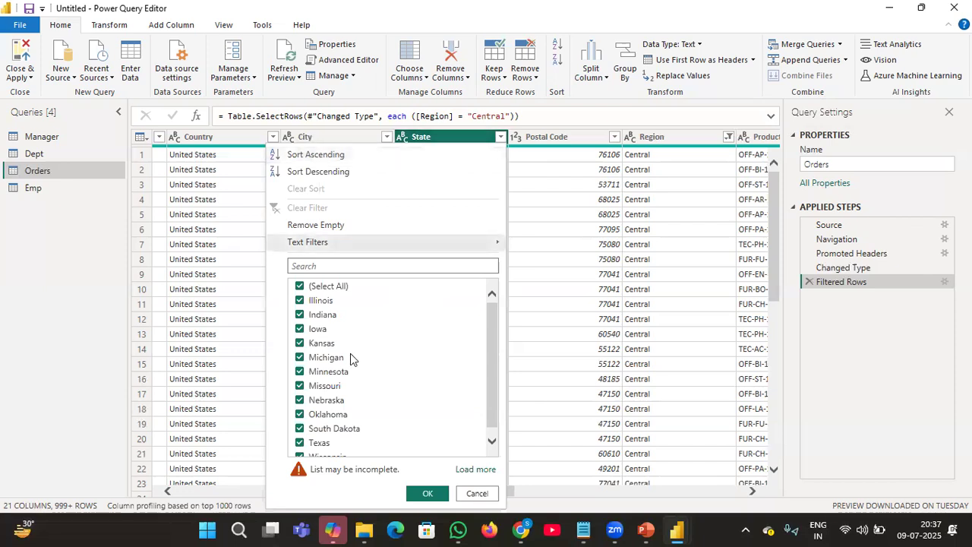
{"action": "left_click", "coordinate": [299, 286]}
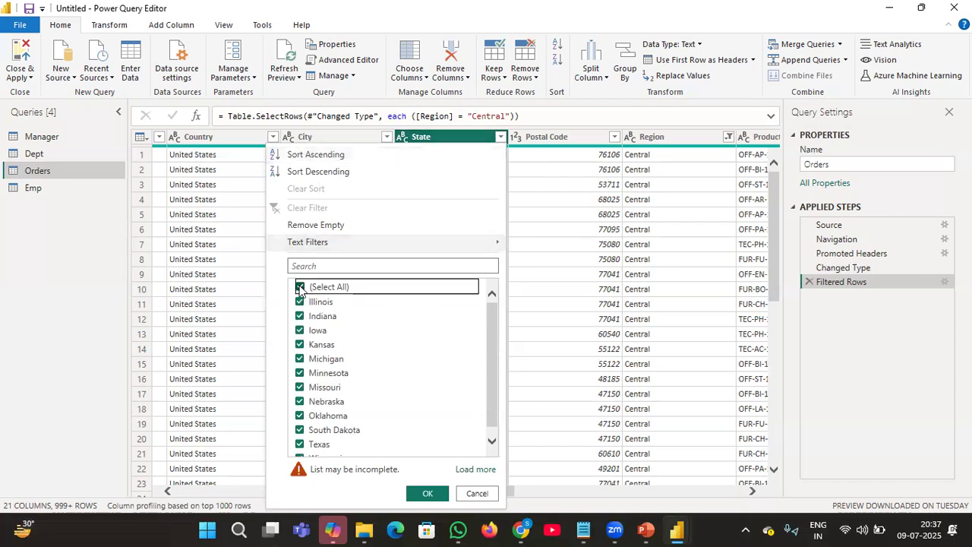
{"action": "left_click", "coordinate": [300, 329]}
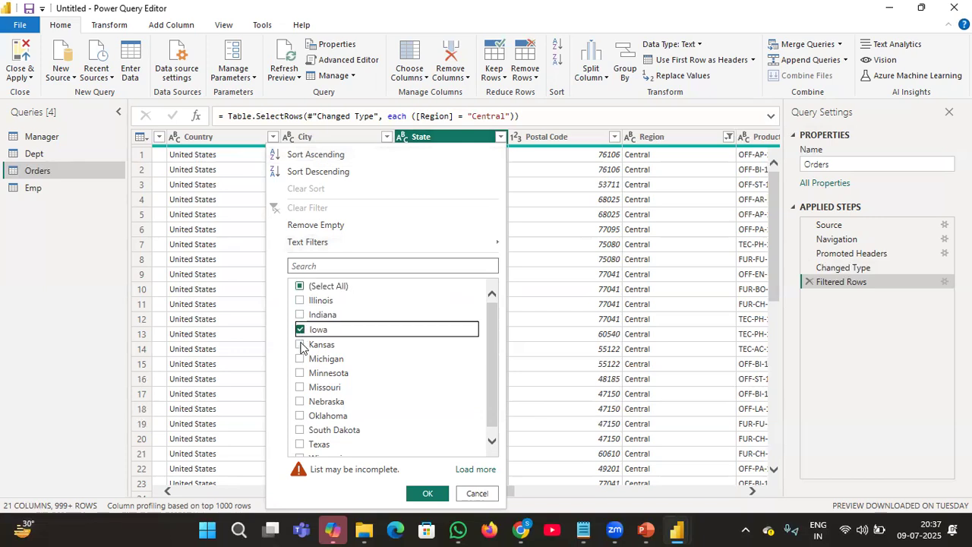
{"action": "left_click", "coordinate": [300, 346]}
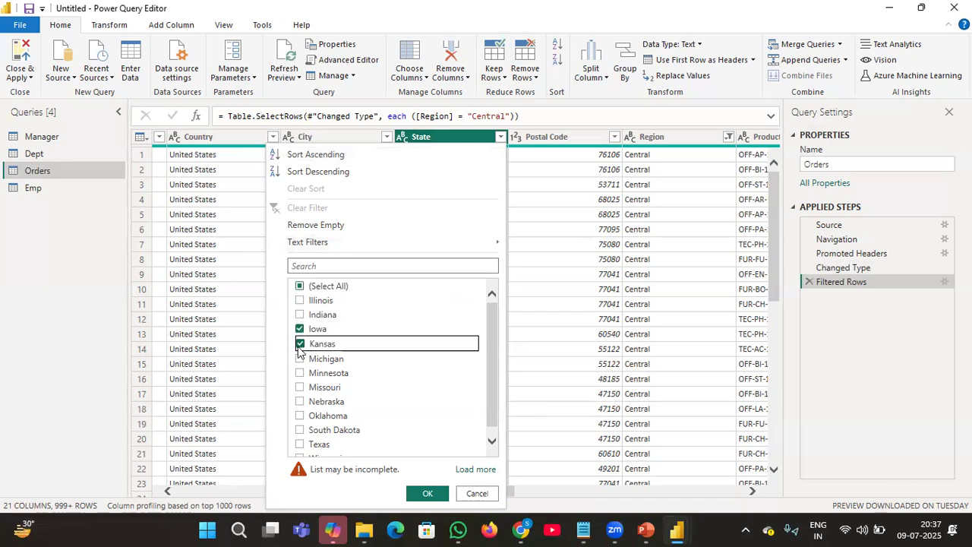
{"action": "scroll", "coordinate": [390, 326], "scroll_direction": "down", "scroll_amount": 1}
{"action": "scroll", "coordinate": [391, 326], "scroll_direction": "up", "scroll_amount": 1}
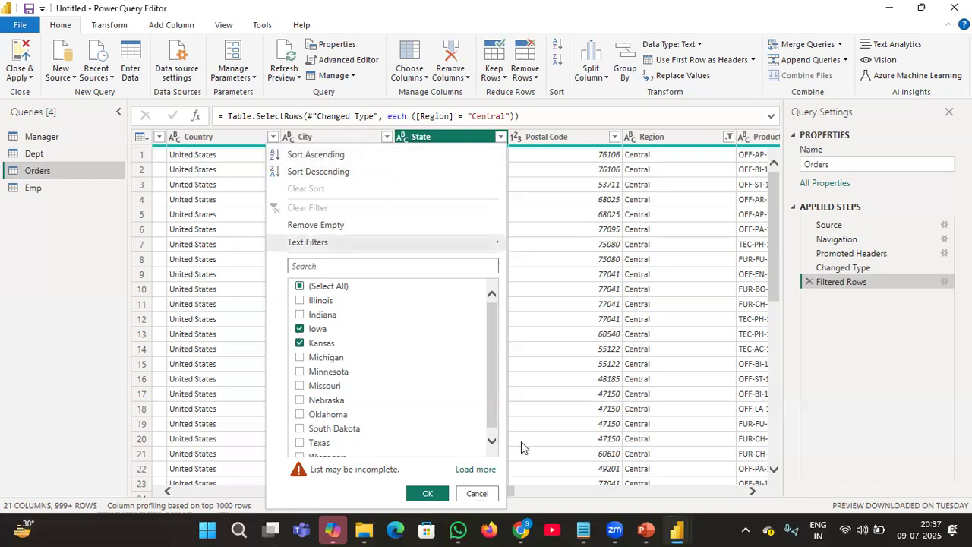
{"action": "left_click", "coordinate": [427, 494]}
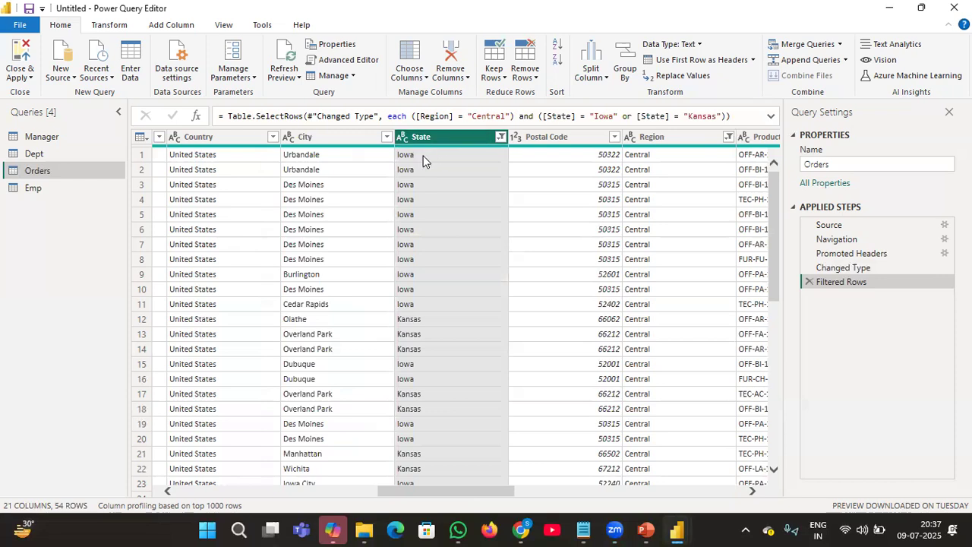
{"action": "scroll", "coordinate": [458, 339], "scroll_direction": "down", "scroll_amount": 2}
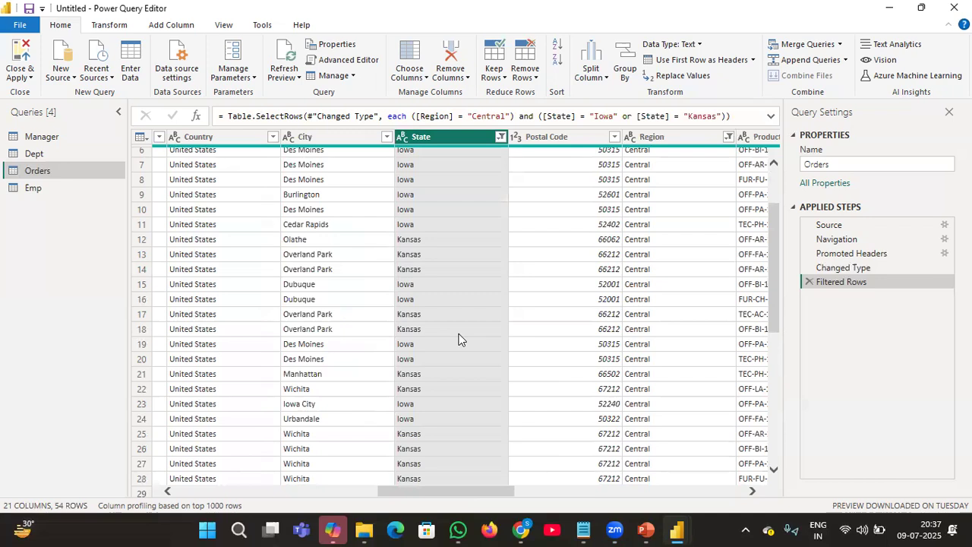
{"action": "scroll", "coordinate": [488, 206], "scroll_direction": "up", "scroll_amount": 2}
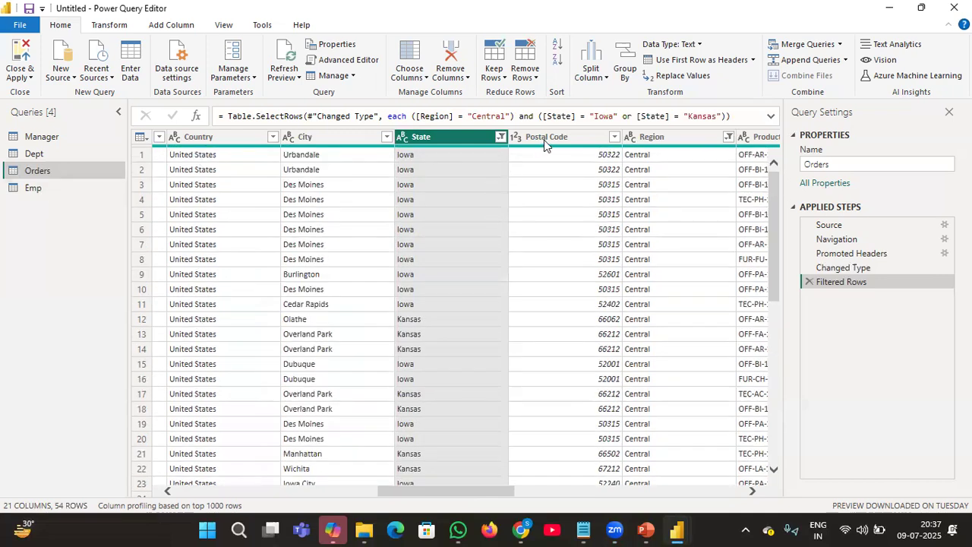
- Reselect all values in the State column's filter and apply it to the Orders query
{"action": "left_click", "coordinate": [500, 136]}
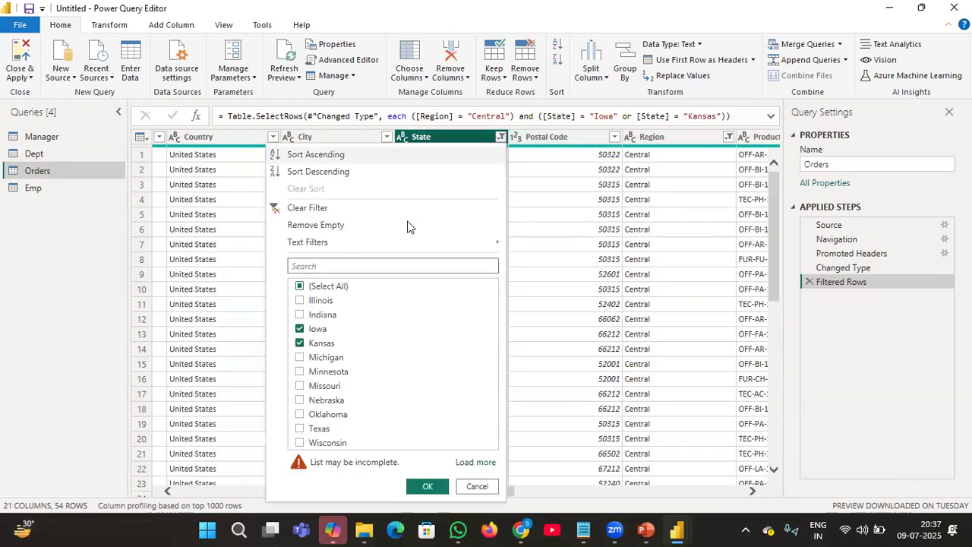
{"action": "left_click", "coordinate": [303, 287]}
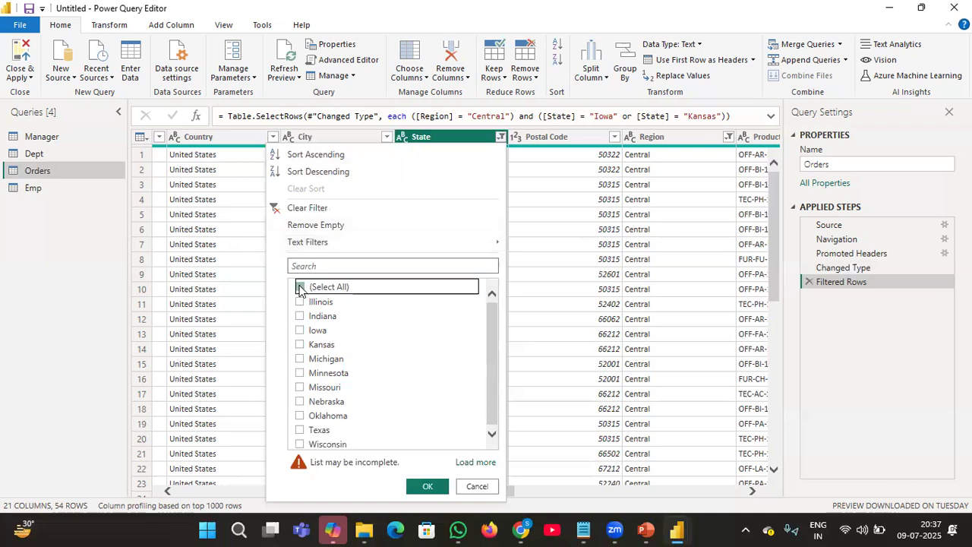
{"action": "left_click", "coordinate": [303, 287]}
{"action": "left_click", "coordinate": [432, 486]}
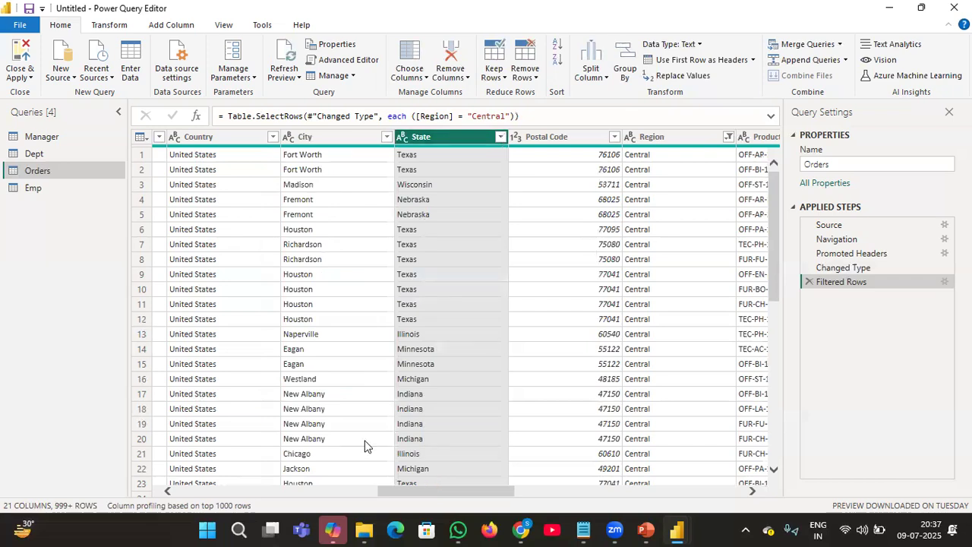
- Select the JOB column in the Emp query and switch to the Notepad notes, at the empty space below the filter types
{"action": "left_click", "coordinate": [62, 189]}
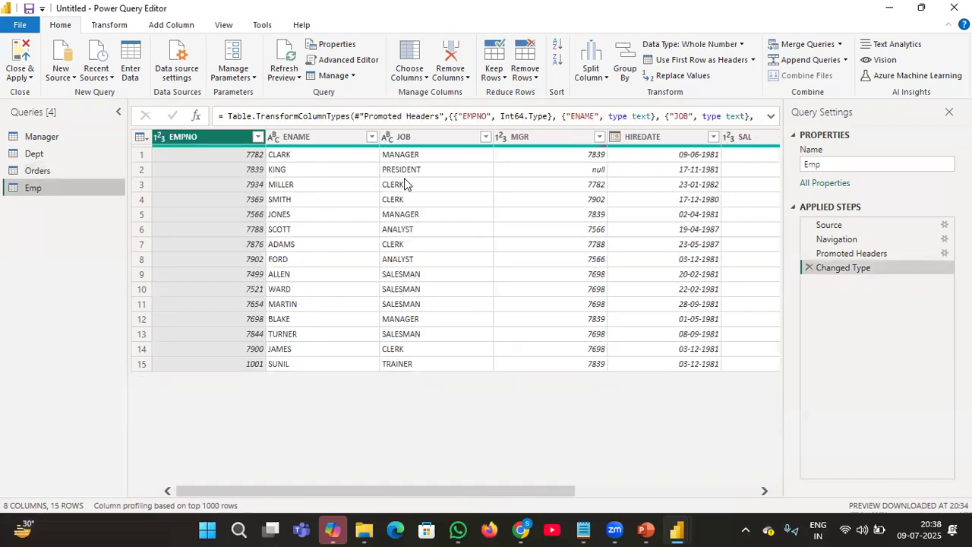
{"action": "left_click", "coordinate": [442, 136]}
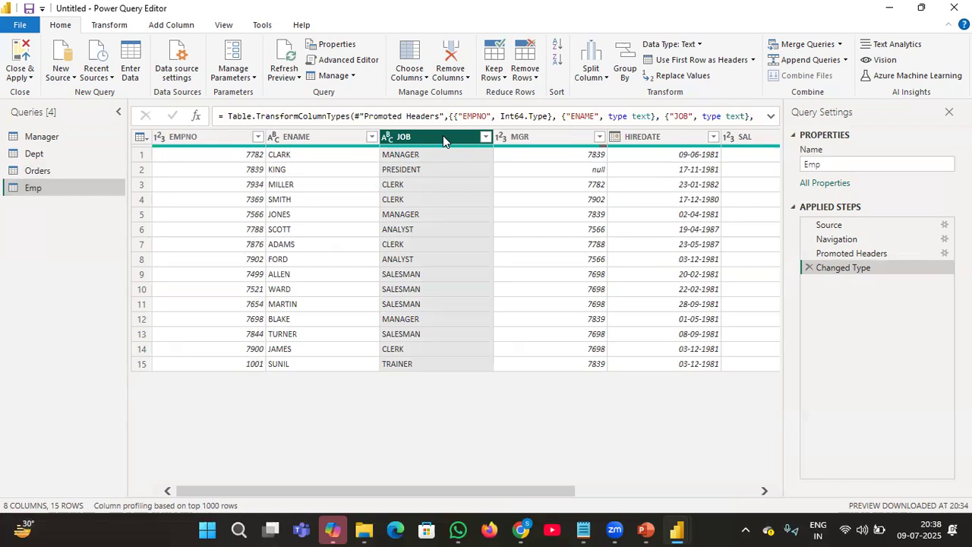
{"action": "left_click", "coordinate": [583, 529]}
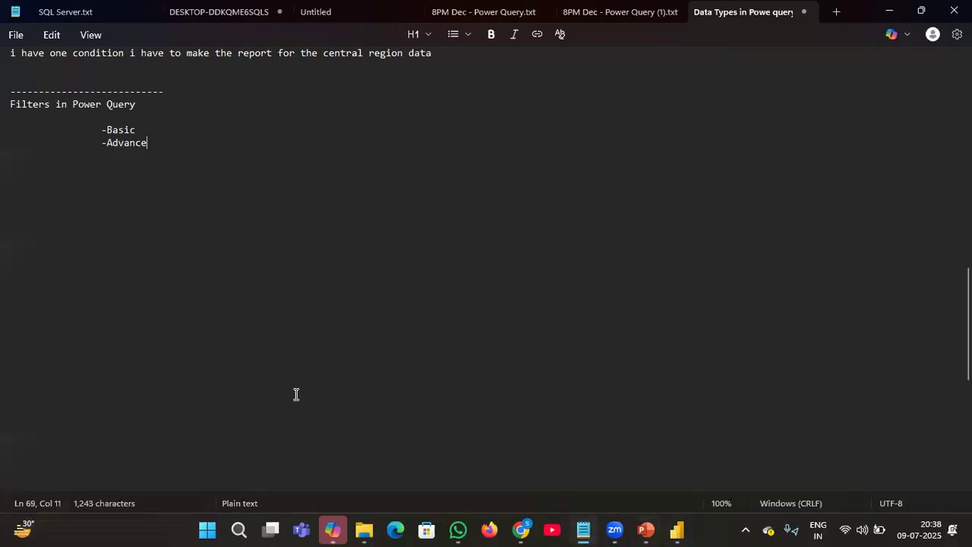
{"action": "left_click", "coordinate": [208, 246]}
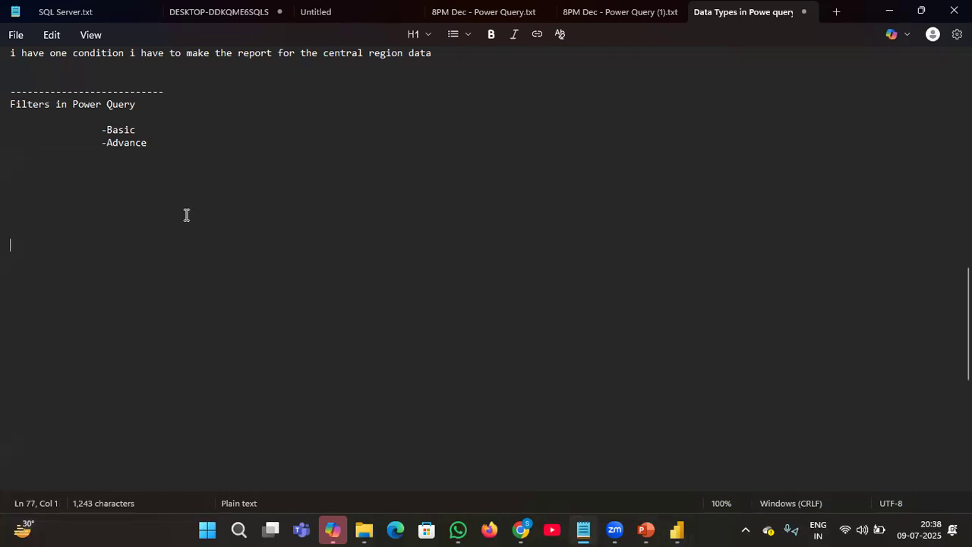
- Write the note "I want to show the data where job is manager and clerck" below the list of filter types
{"action": "type", "text": "I want t"}
{"action": "type", "text": "on"}
{"action": "key", "text": "BackSpace"}
{"action": "key", "text": "BackSpace"}
{"action": "type", "text": "show the data"}
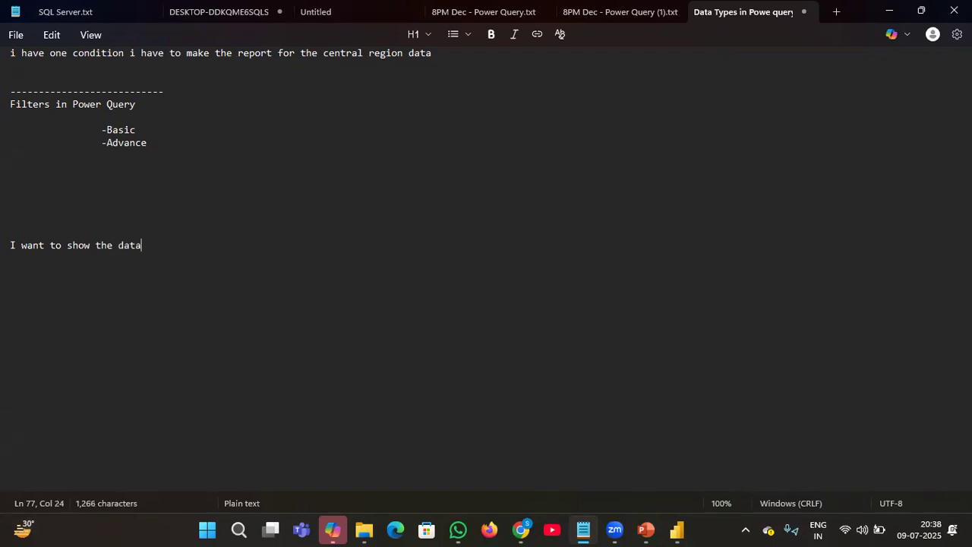
{"action": "type", "text": " wha"}
{"action": "key", "text": "BackSpace"}
{"action": "type", "text": "ere job is manager "}
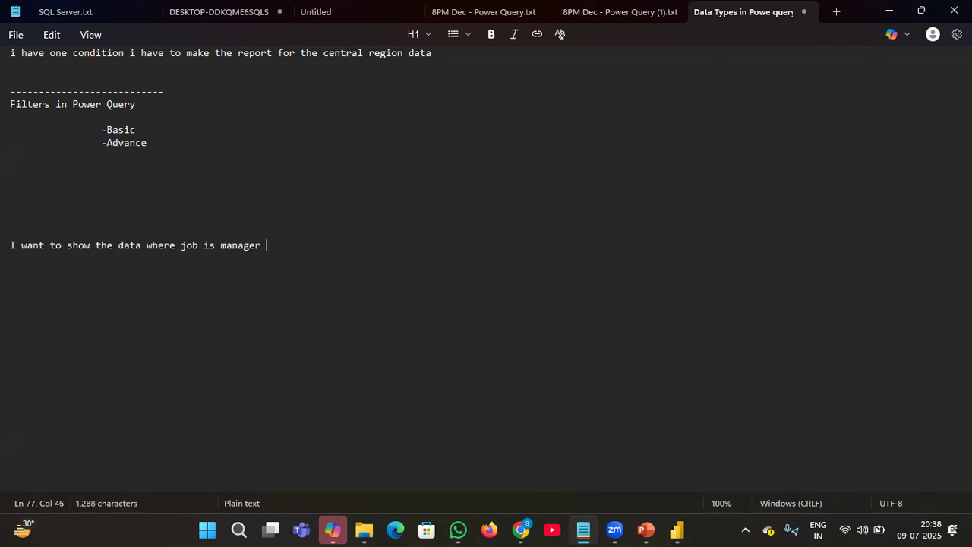
{"action": "type", "text": "and clerck"}
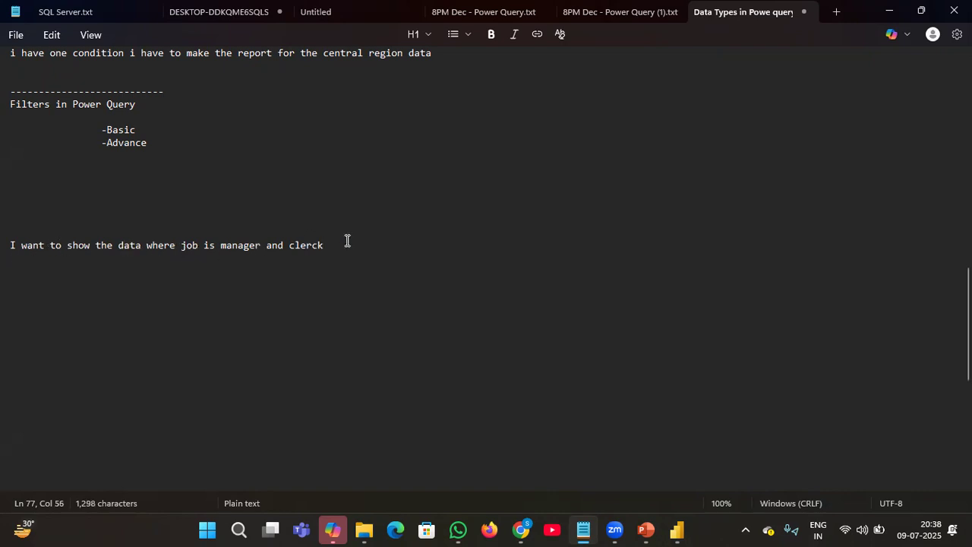
{"action": "mouse_move", "coordinate": [676, 530]}
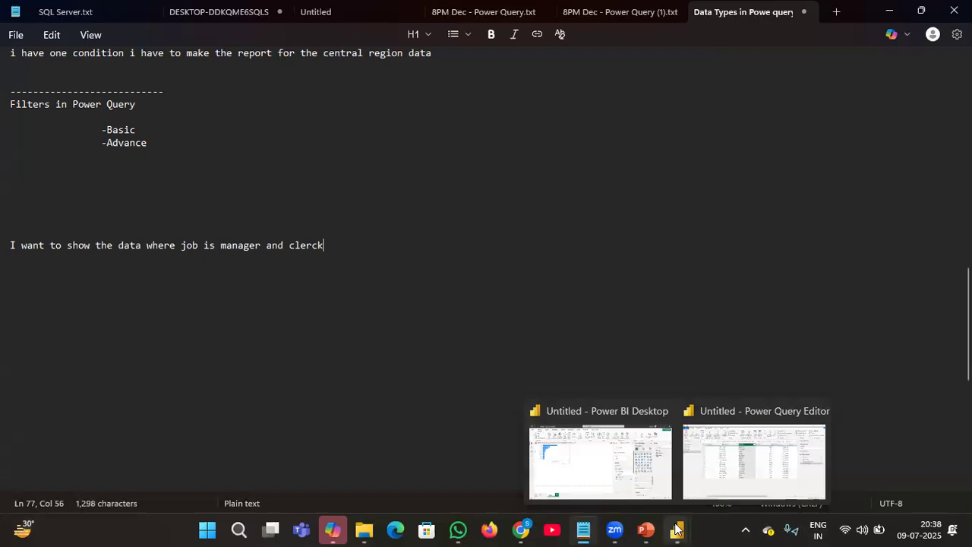
- Switch to the Power Query Editor and filter the Emp query's JOB column to only CLERK and MANAGER
{"action": "left_click", "coordinate": [733, 464]}
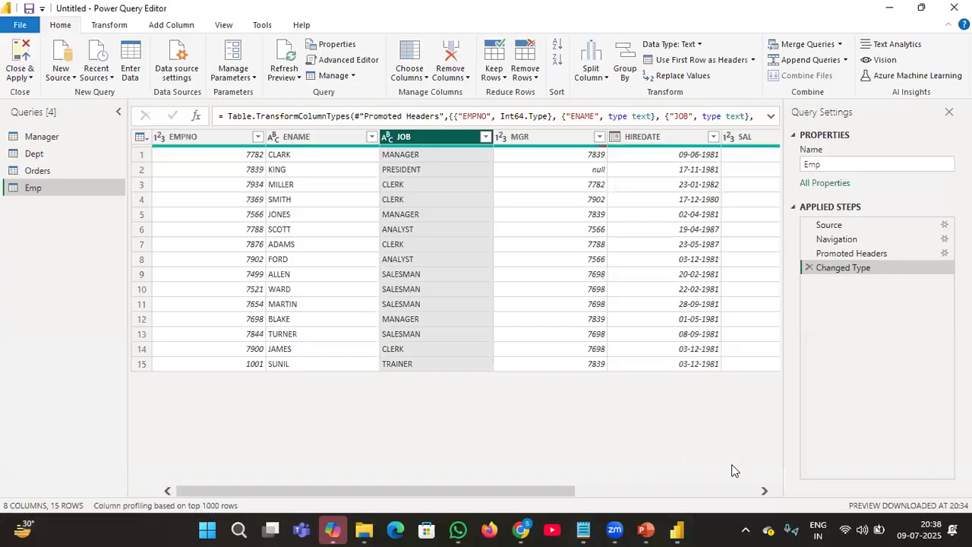
{"action": "left_click", "coordinate": [485, 137]}
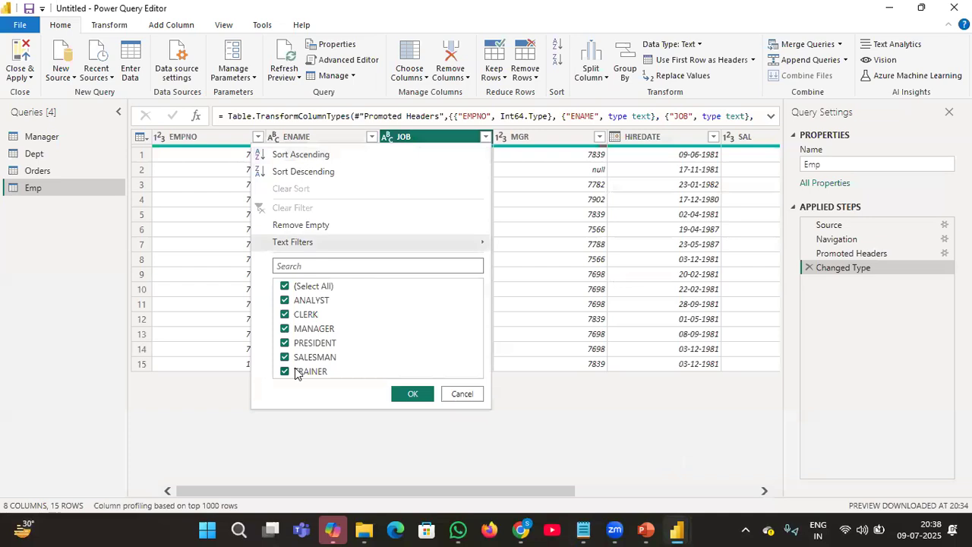
{"action": "left_click", "coordinate": [284, 287]}
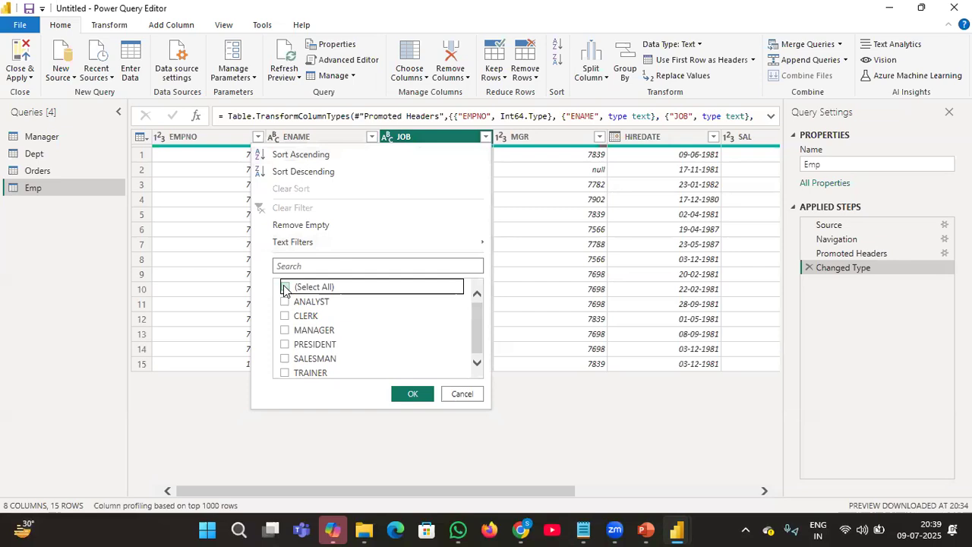
{"action": "left_click", "coordinate": [286, 331]}
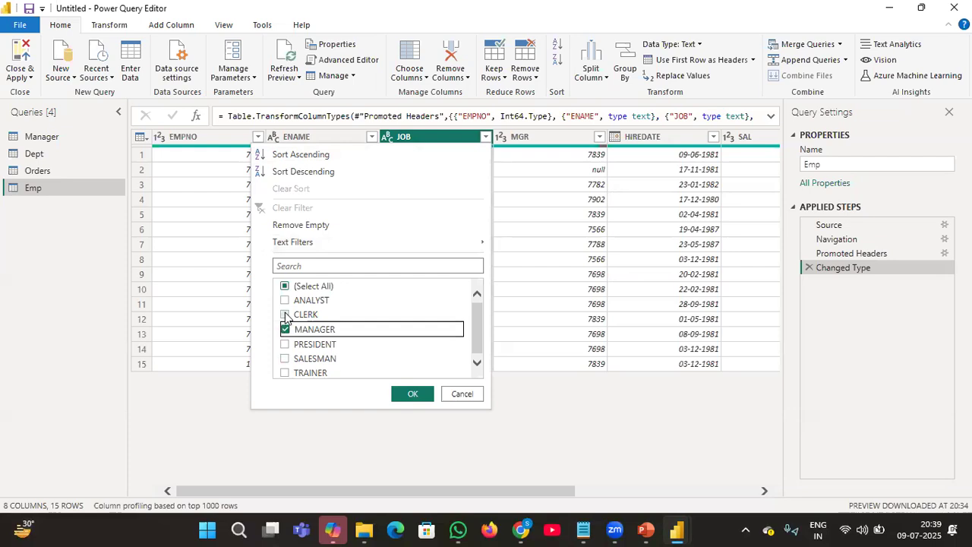
{"action": "left_click", "coordinate": [285, 315]}
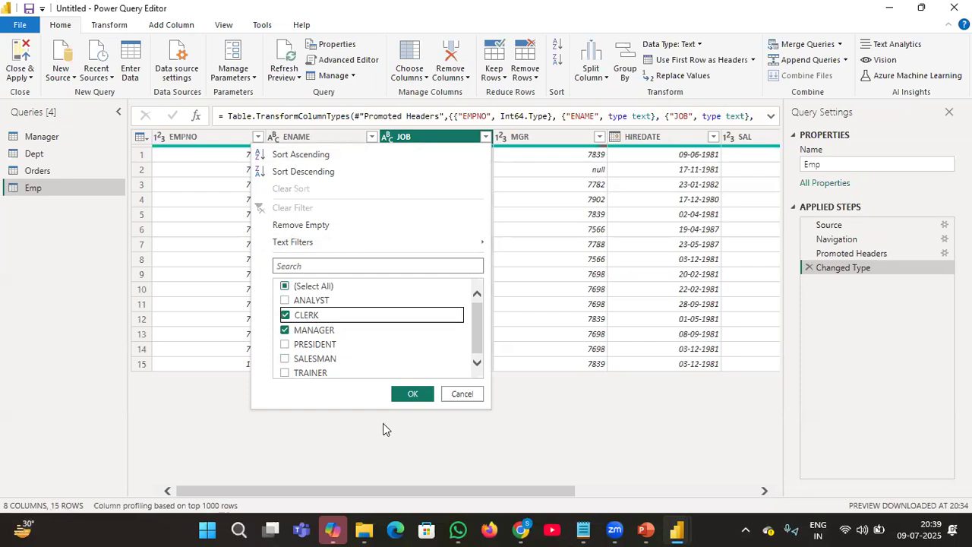
{"action": "left_click", "coordinate": [417, 395]}
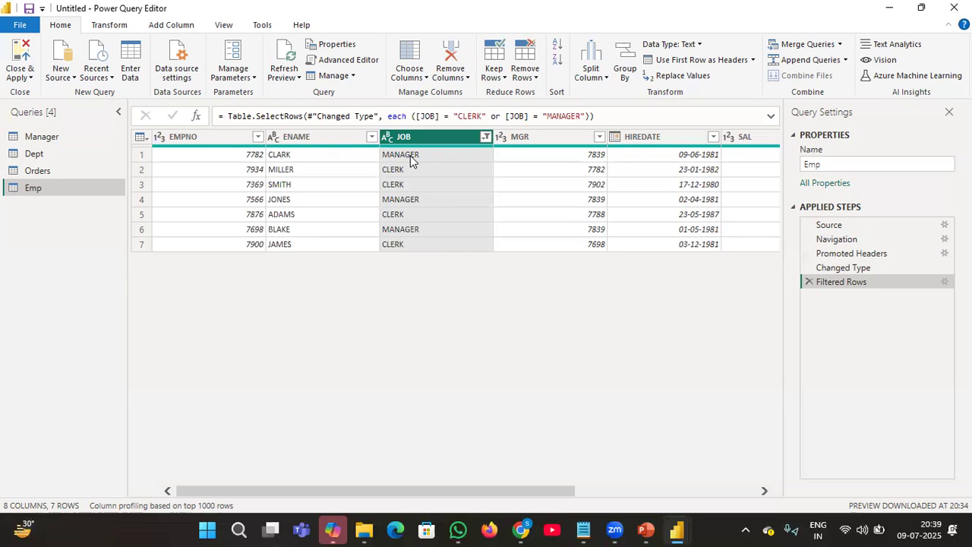
- Reselect all values in the JOB column's filter list and bring up its text filter conditions
{"action": "left_click", "coordinate": [485, 137]}
{"action": "left_click", "coordinate": [287, 288]}
{"action": "left_click", "coordinate": [287, 290]}
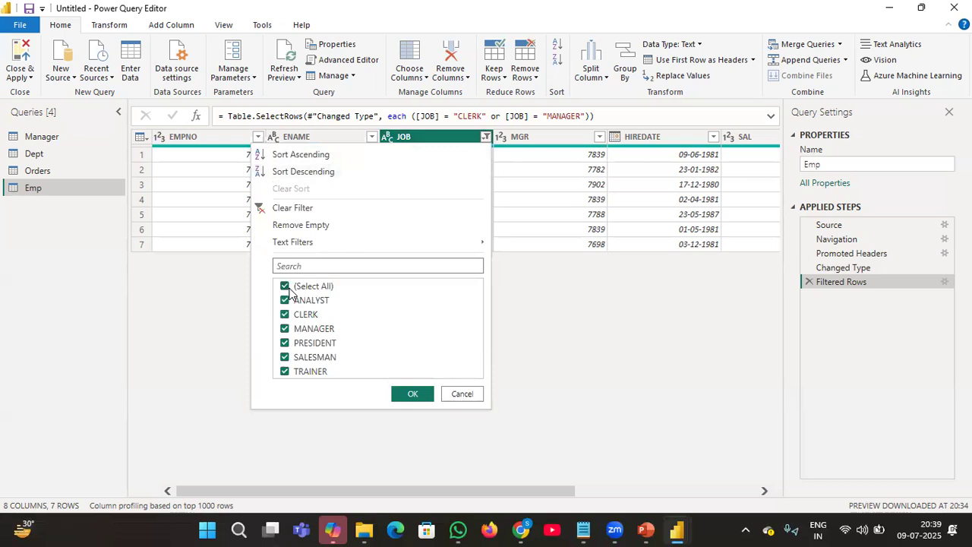
{"action": "mouse_move", "coordinate": [311, 244]}
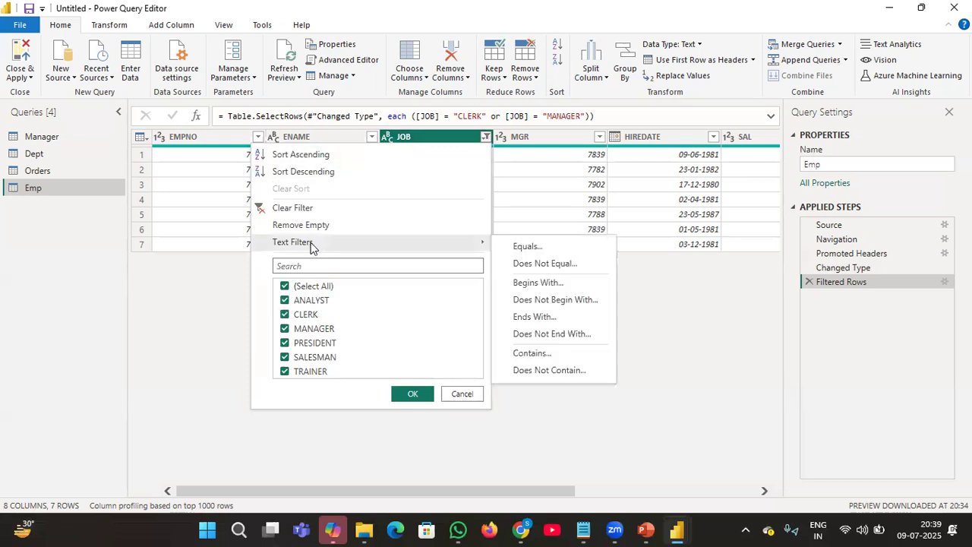